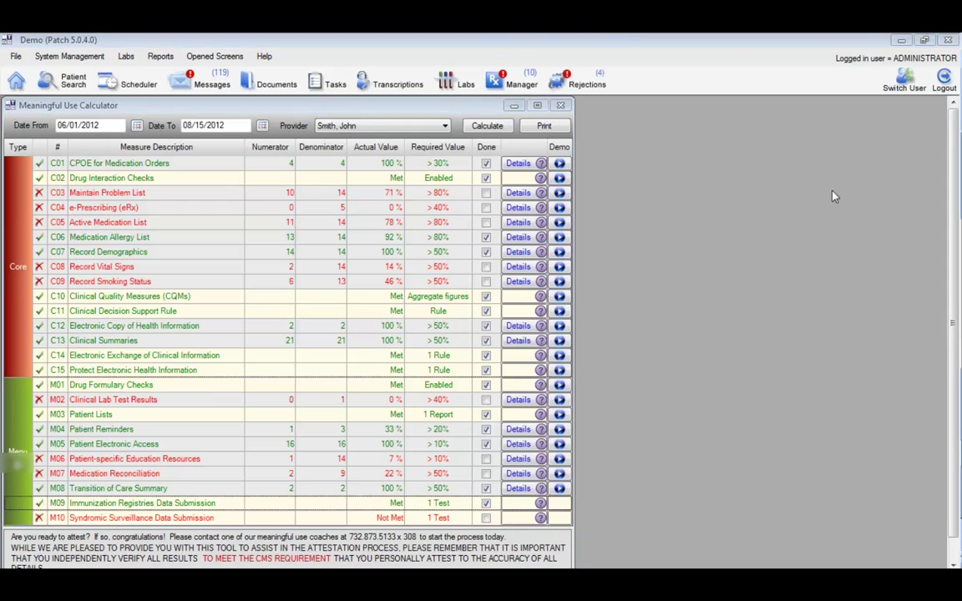
Step: Select the Drug Formulary Checks measure (M01) and examine its help description
click(103, 389)
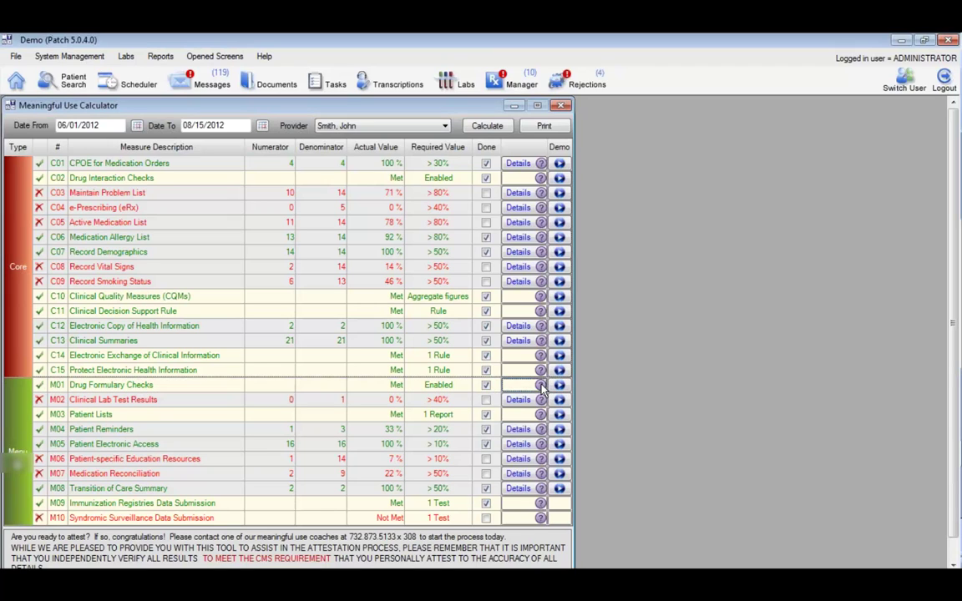
mouse_move(542, 387)
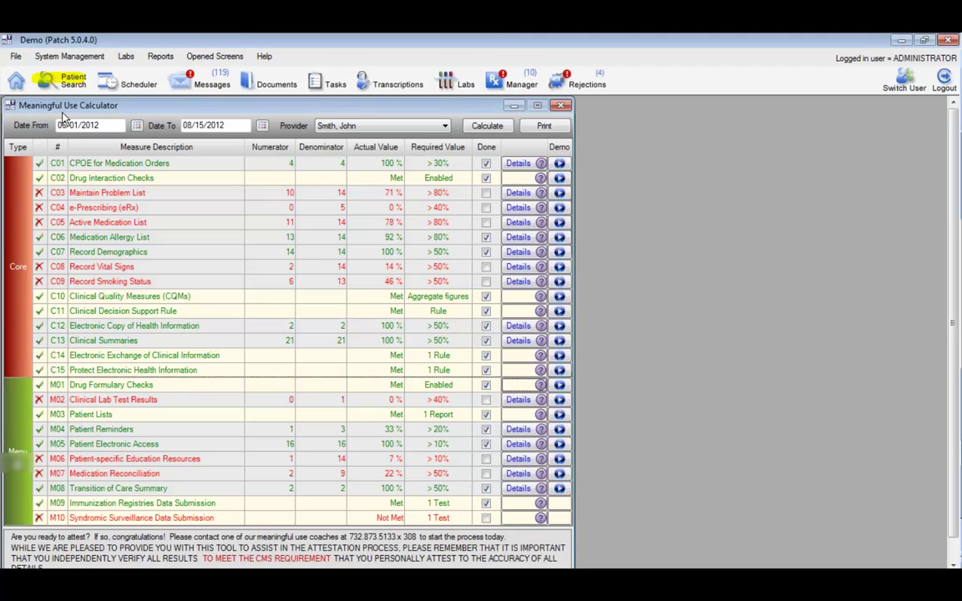
Step: Search for patients by partial last name and open the first matching female patient's record
click(74, 84)
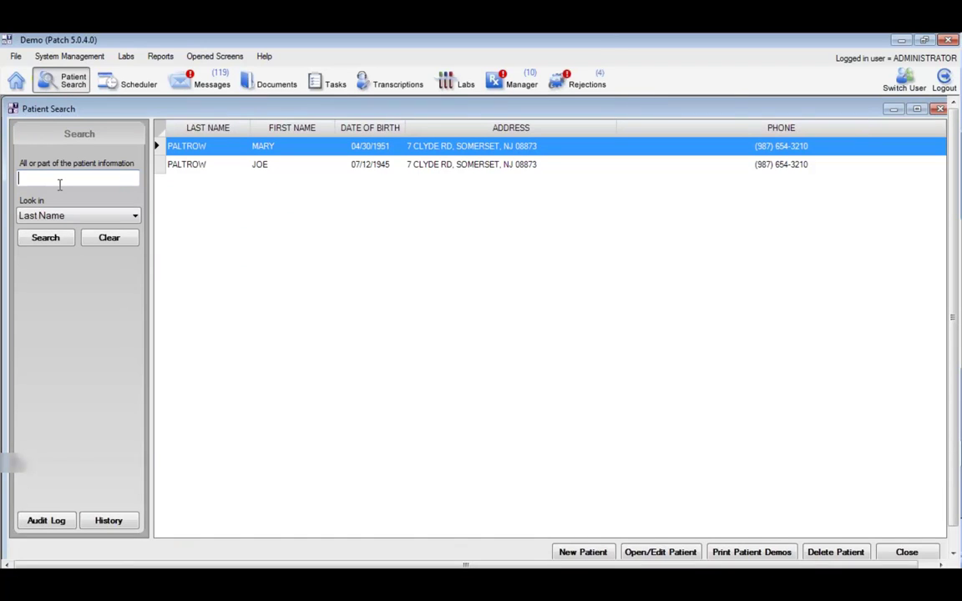
text(pal)
click(130, 219)
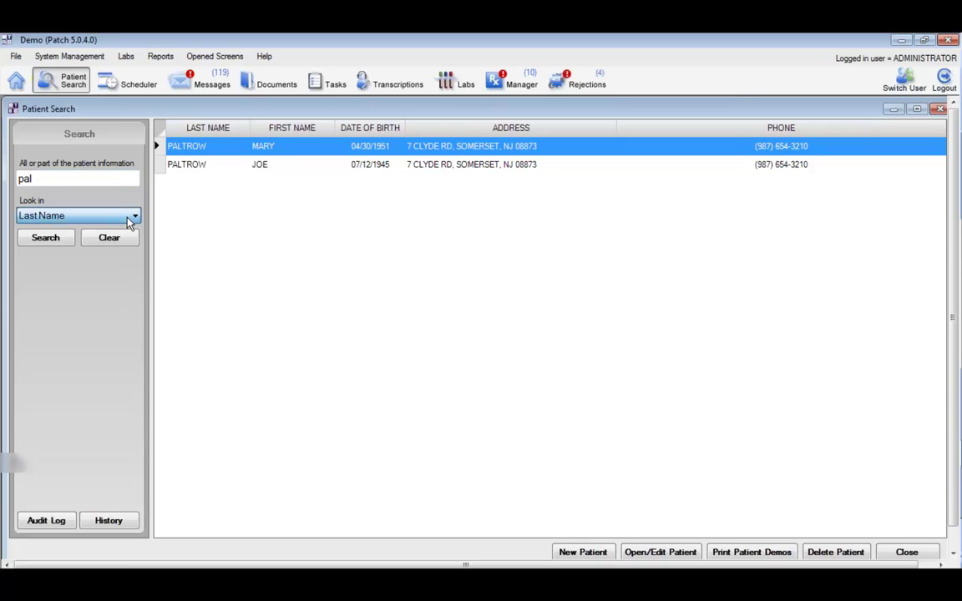
click(130, 219)
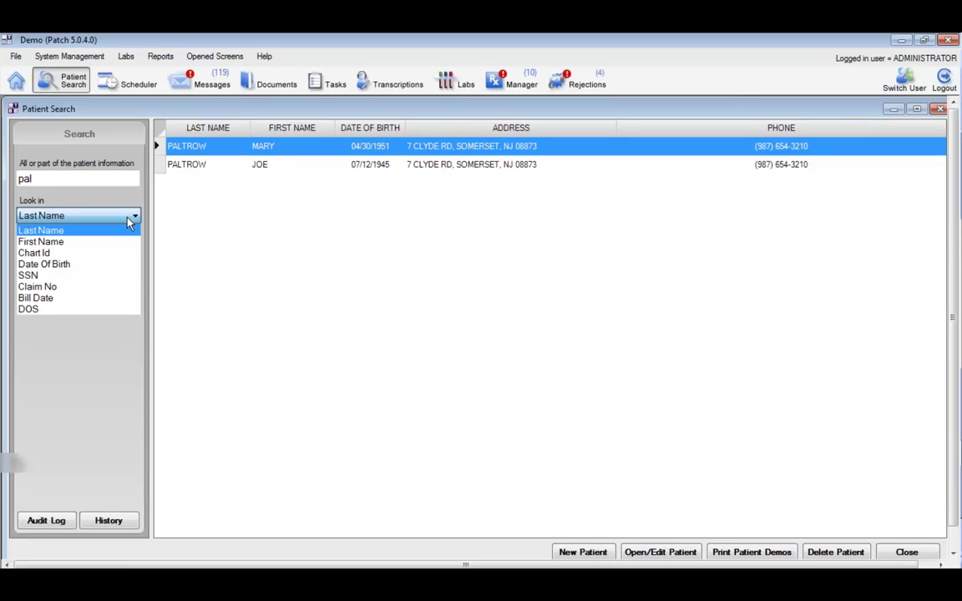
click(128, 219)
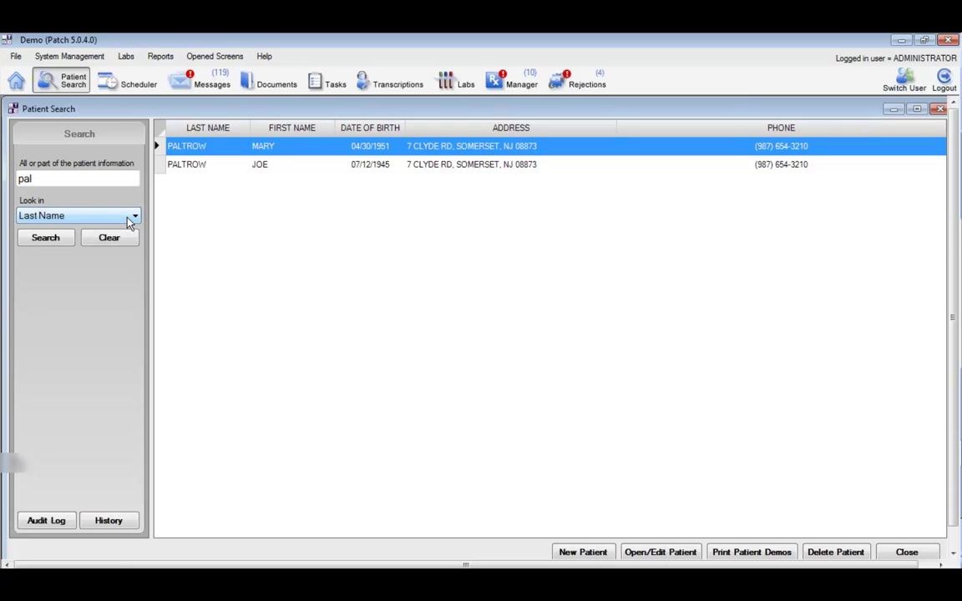
click(42, 239)
double_click(186, 155)
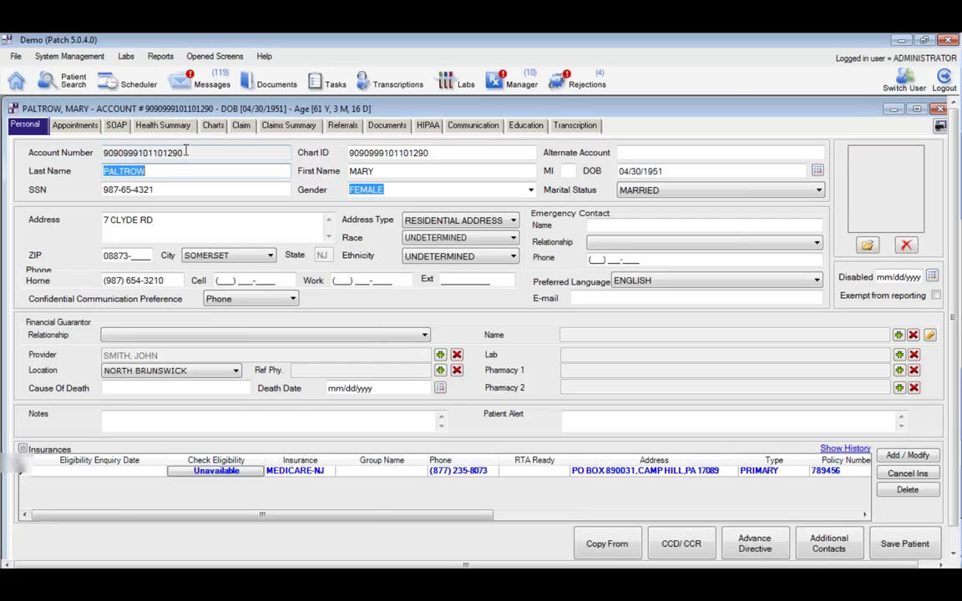
Step: Open the patient's 08/15/2012 North Brunswick visit chart and display its Plan of Care section
click(214, 126)
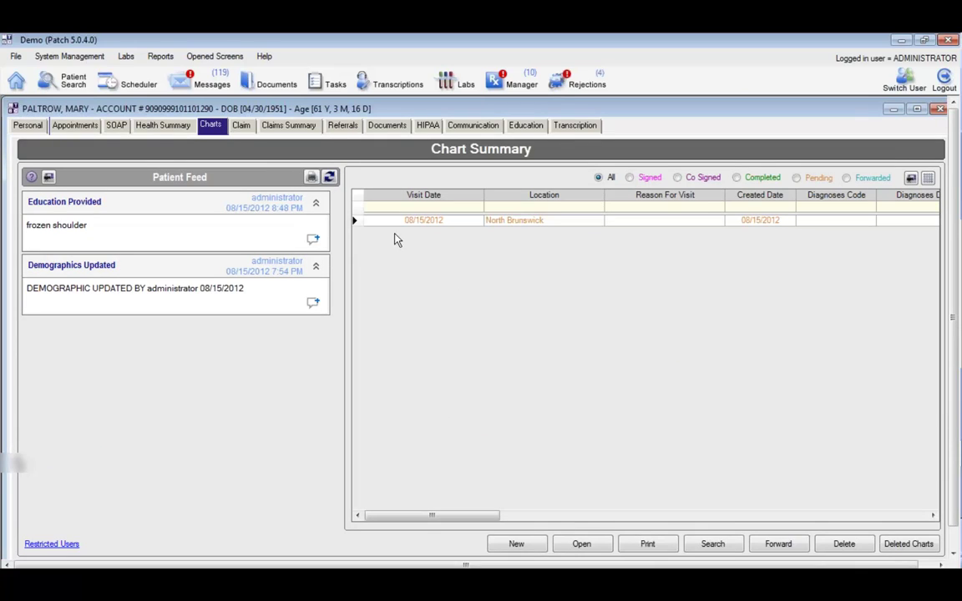
double_click(410, 222)
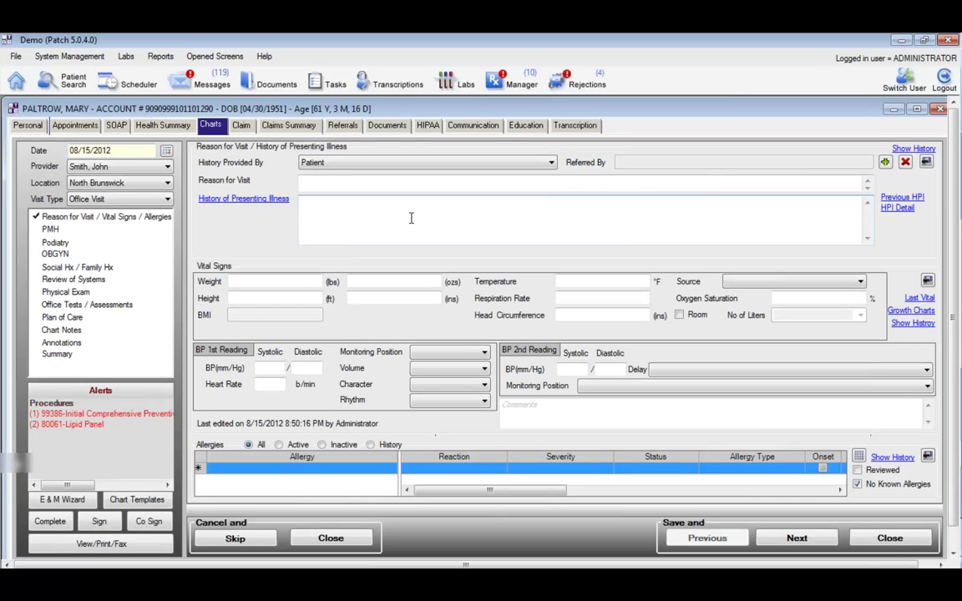
click(62, 318)
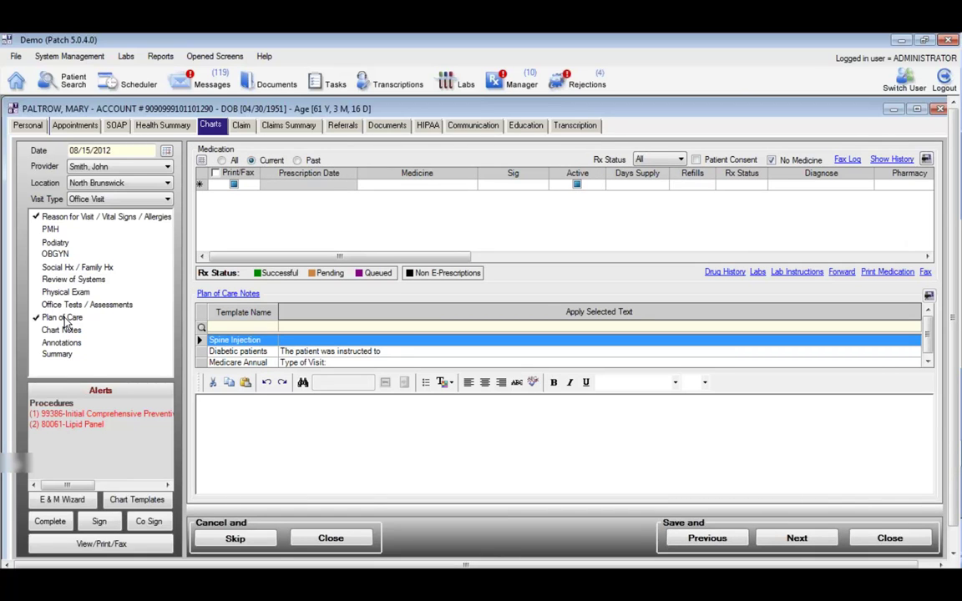
Step: Start a new e-prescription in the medication list and choose Crestor 20 Mg Tab as the medicine
click(437, 185)
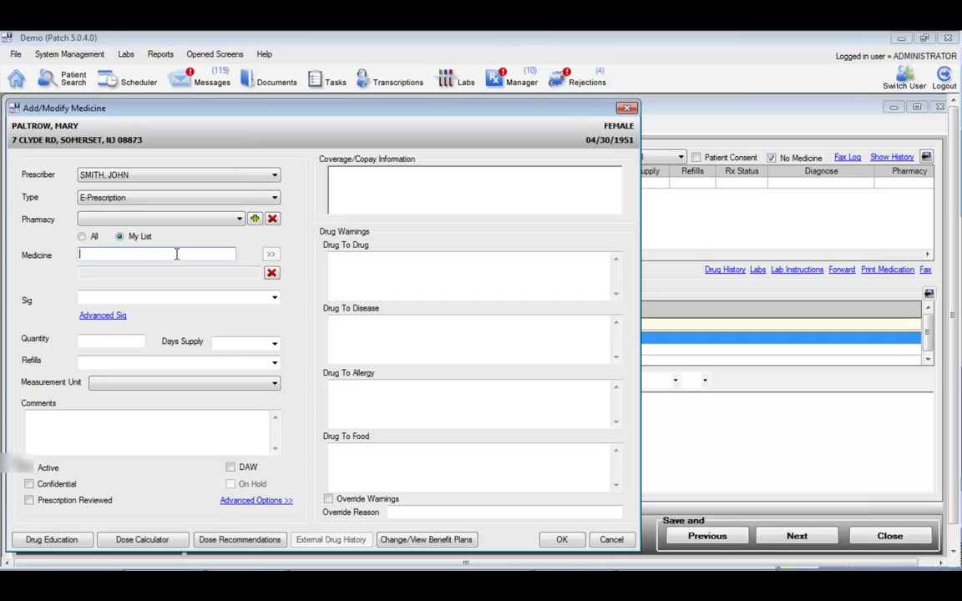
text(cre)
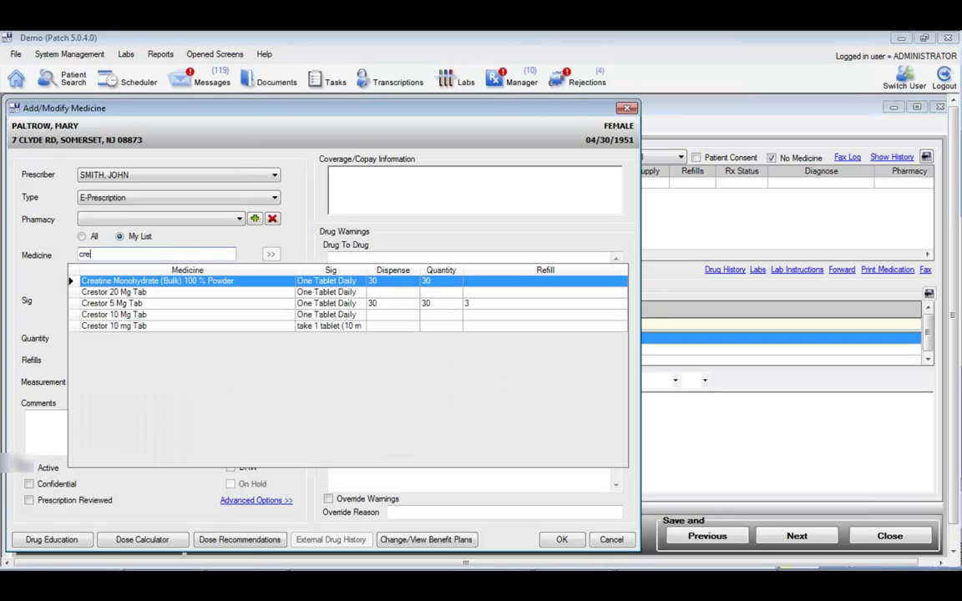
click(115, 292)
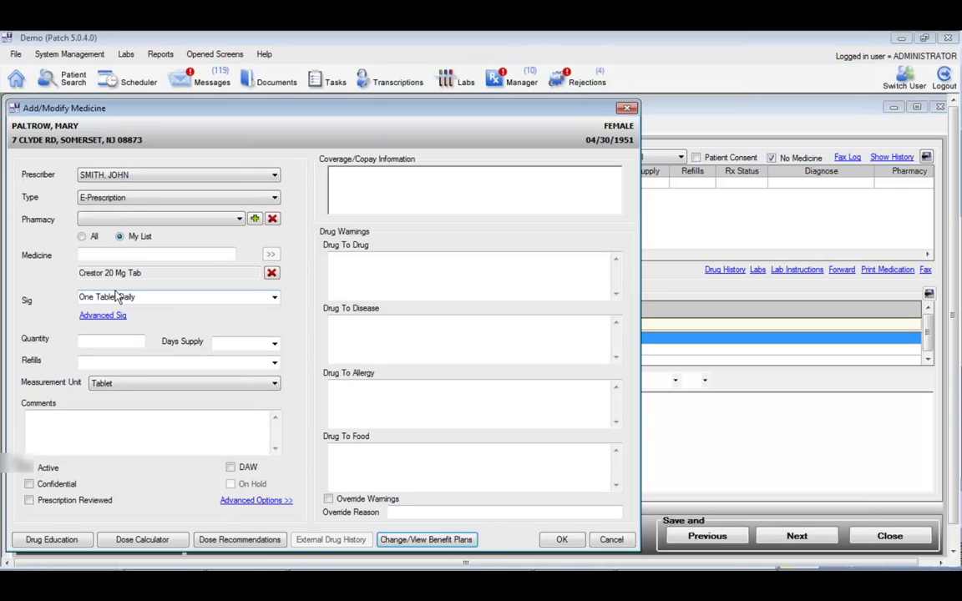
Step: Discard the medicine entry and close the patient's chart without saving the changes
click(629, 109)
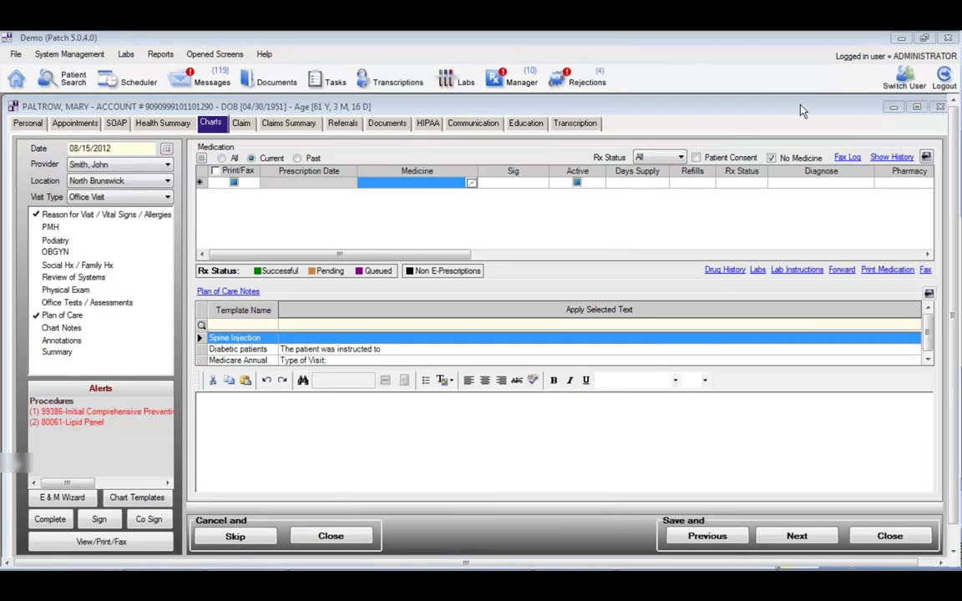
click(940, 111)
click(551, 358)
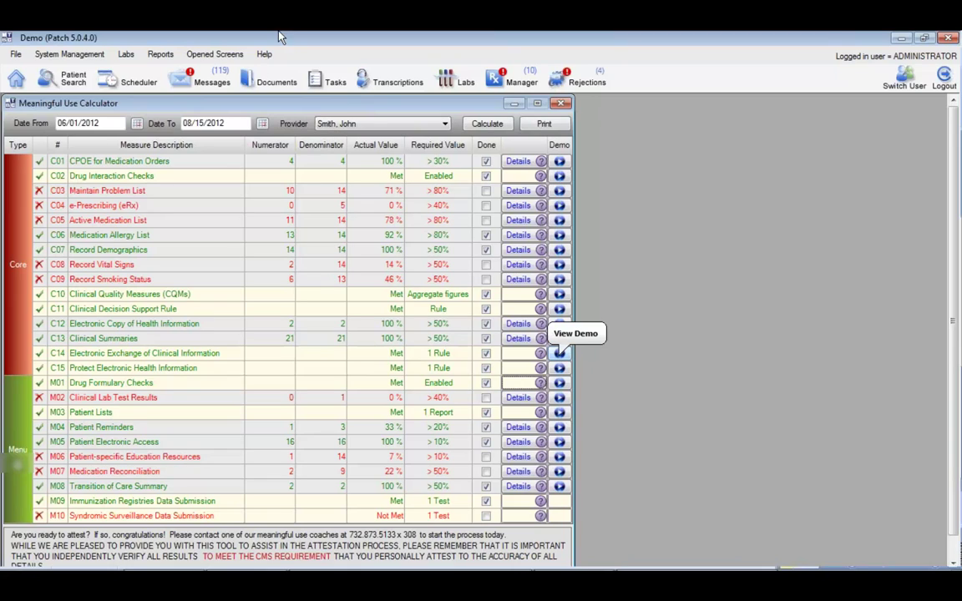
click(194, 55)
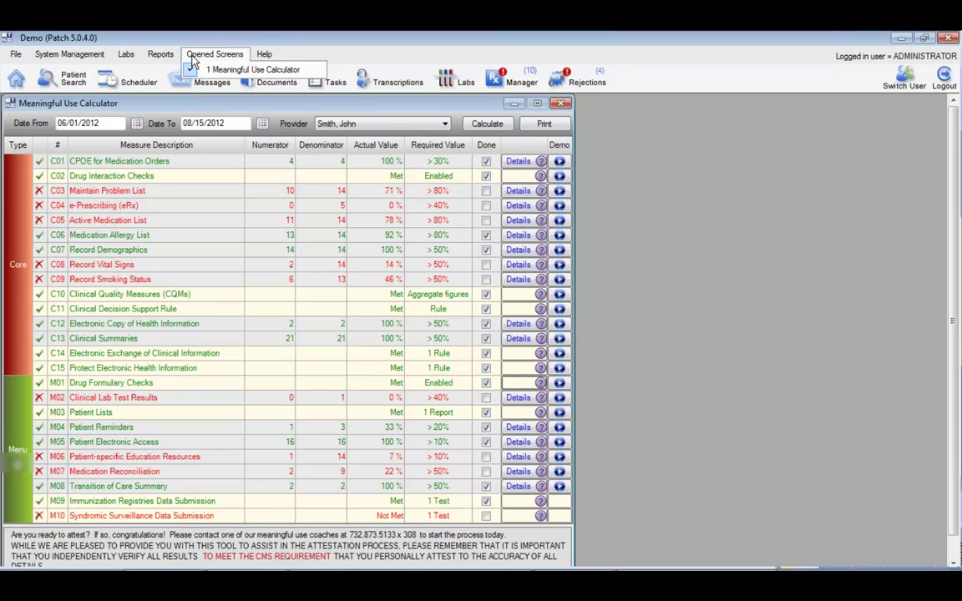
click(155, 55)
click(164, 55)
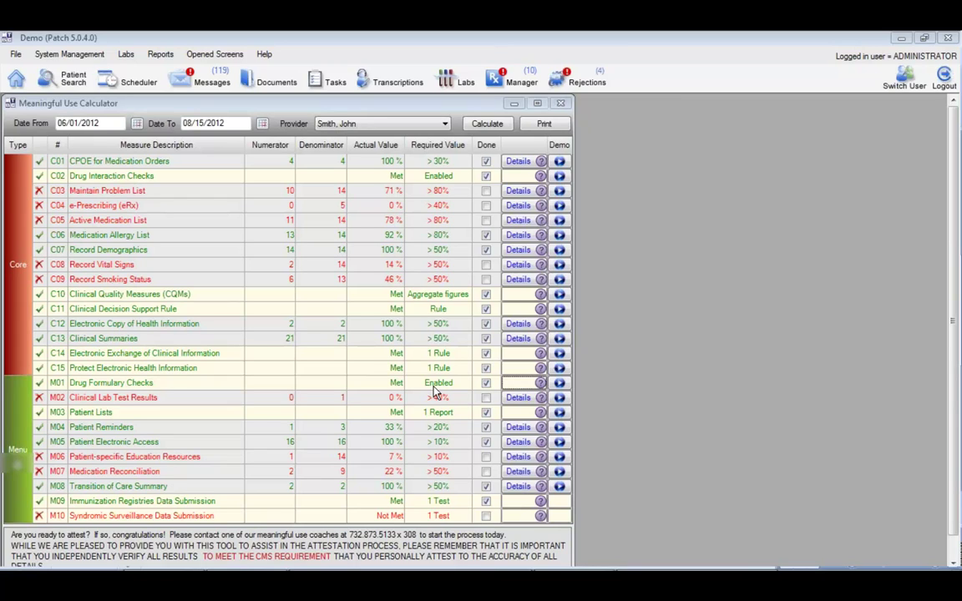
Step: Select the Clinical Lab Test Results measure (M02) and read its objective, measure and exclusion
click(139, 402)
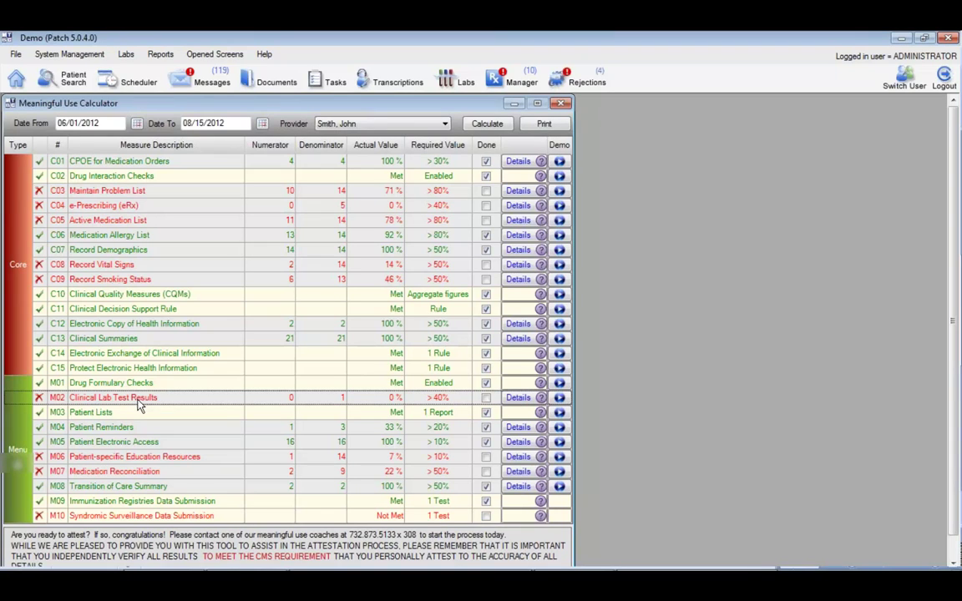
mouse_move(542, 403)
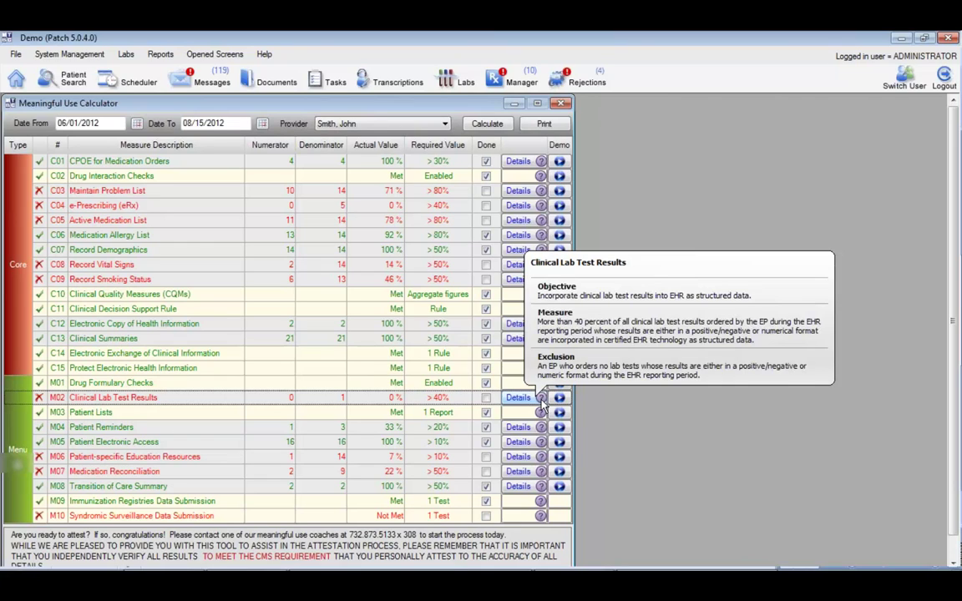
Step: Reopen the first listed patient's 08/15/2012 visit chart at Plan of Care and locate the Labs link
click(73, 79)
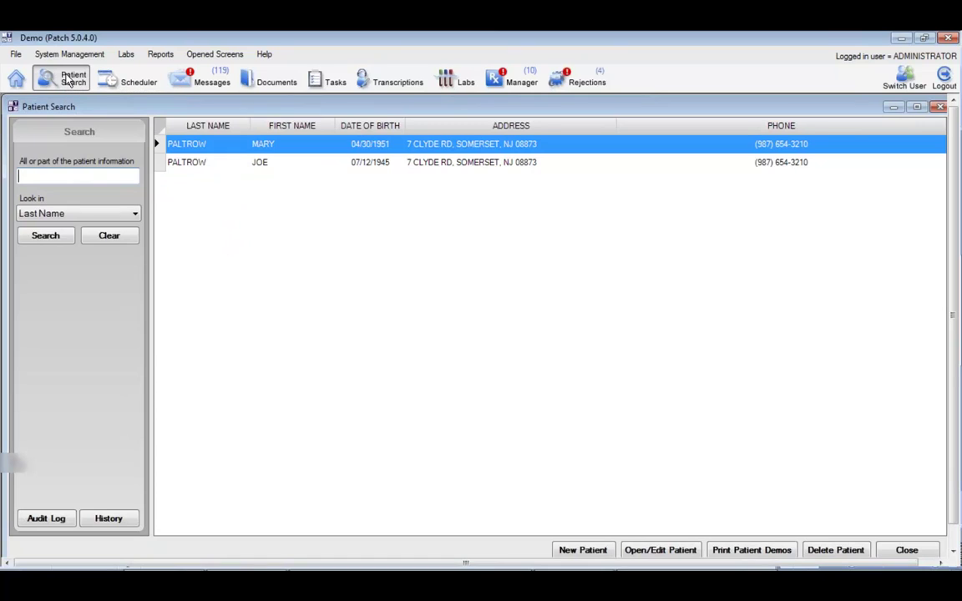
double_click(200, 146)
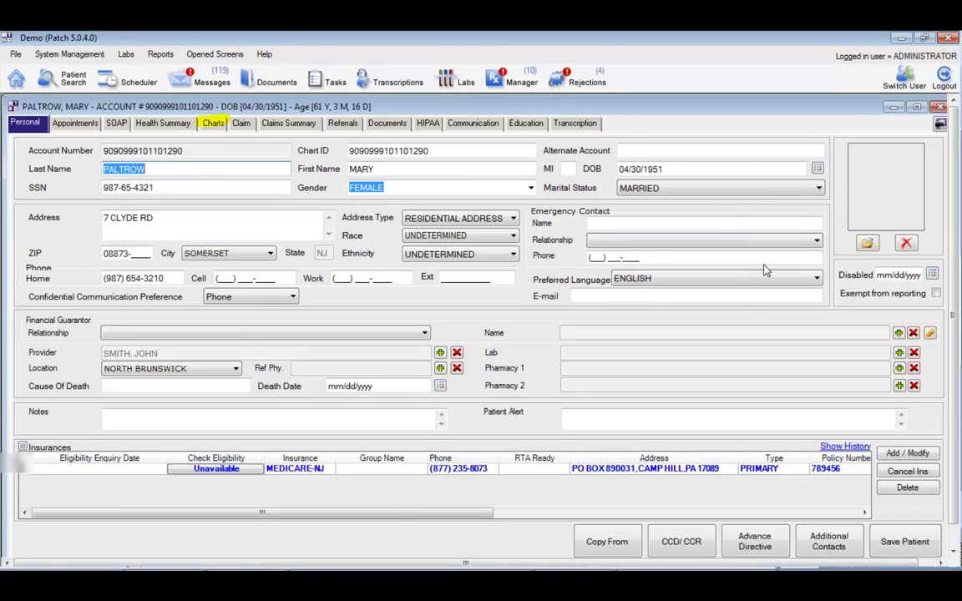
click(214, 123)
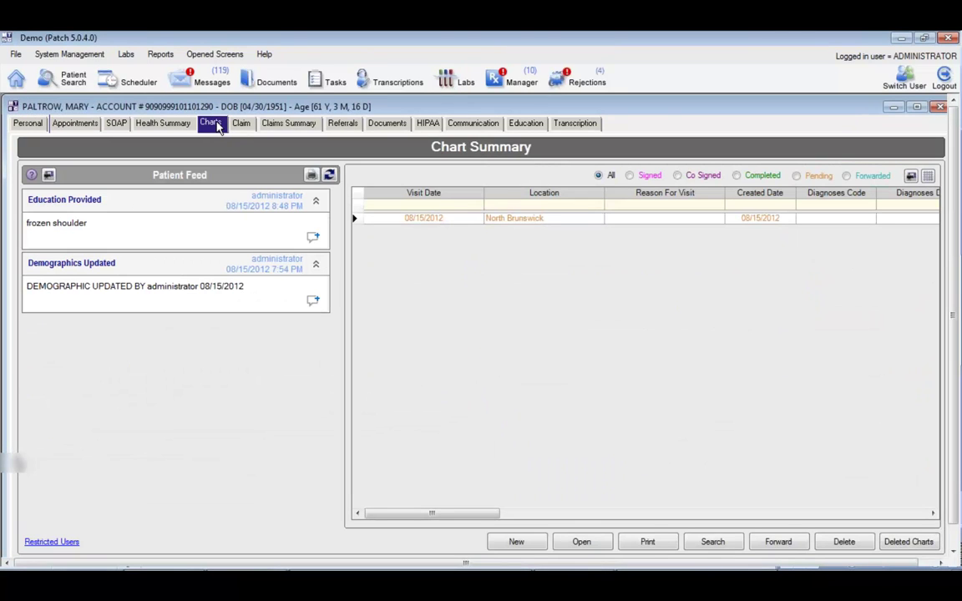
double_click(423, 222)
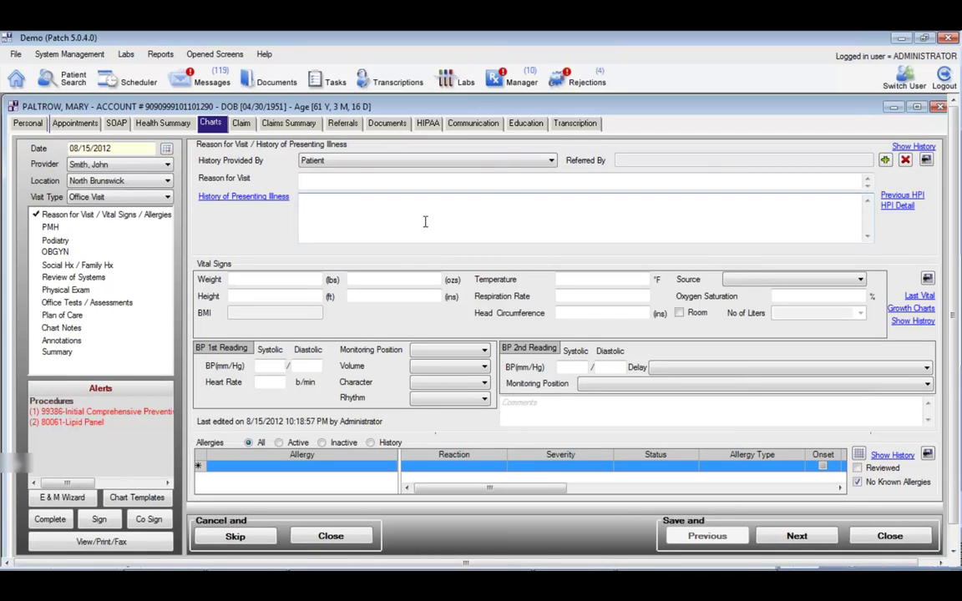
click(66, 316)
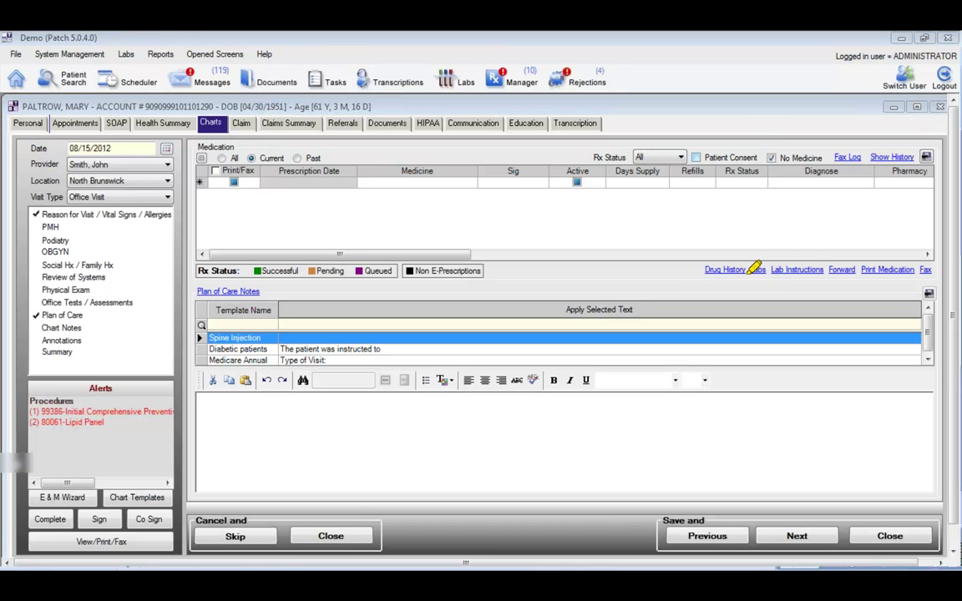
drag(750, 271, 766, 271)
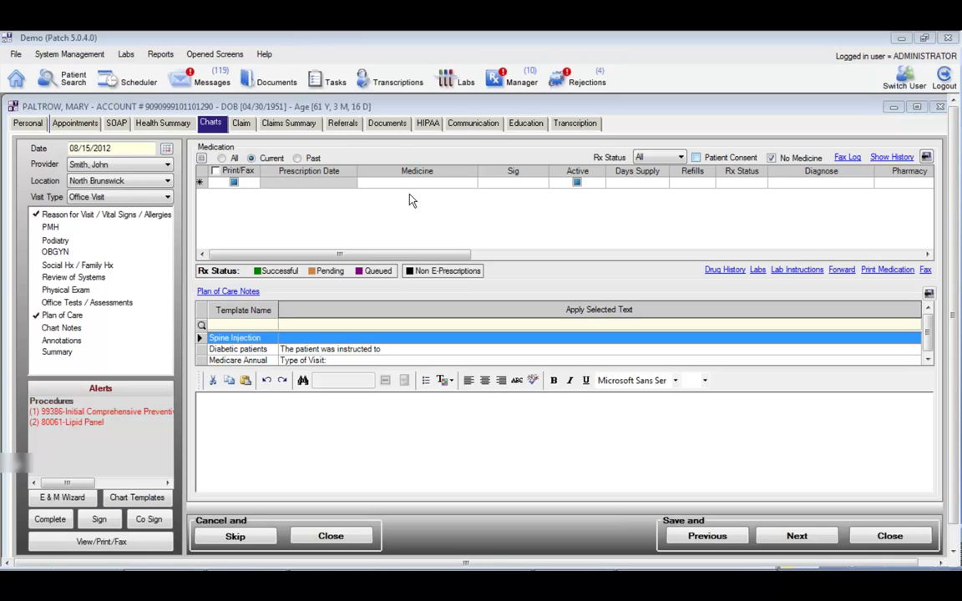
Step: Close the patient's visit chart and decline to save it, returning to the Meaningful Use Calculator
click(940, 112)
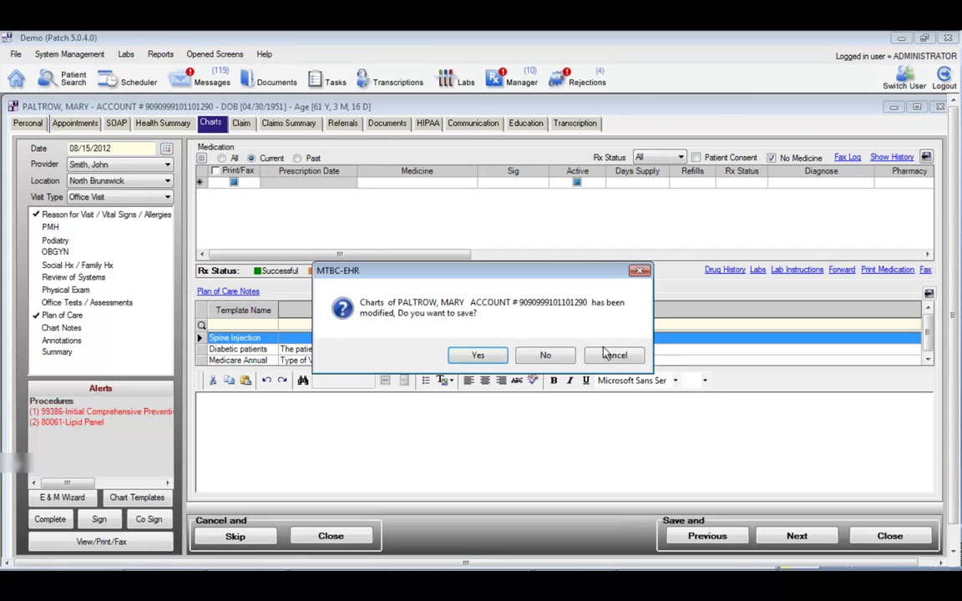
click(567, 357)
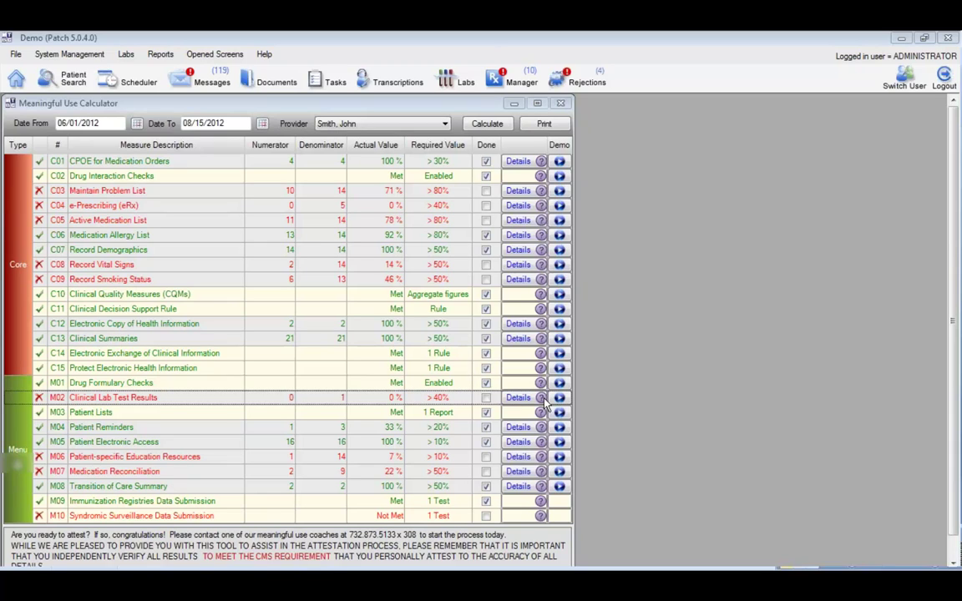
Step: Select the Patient Lists measure (M03) and examine its help description
click(107, 415)
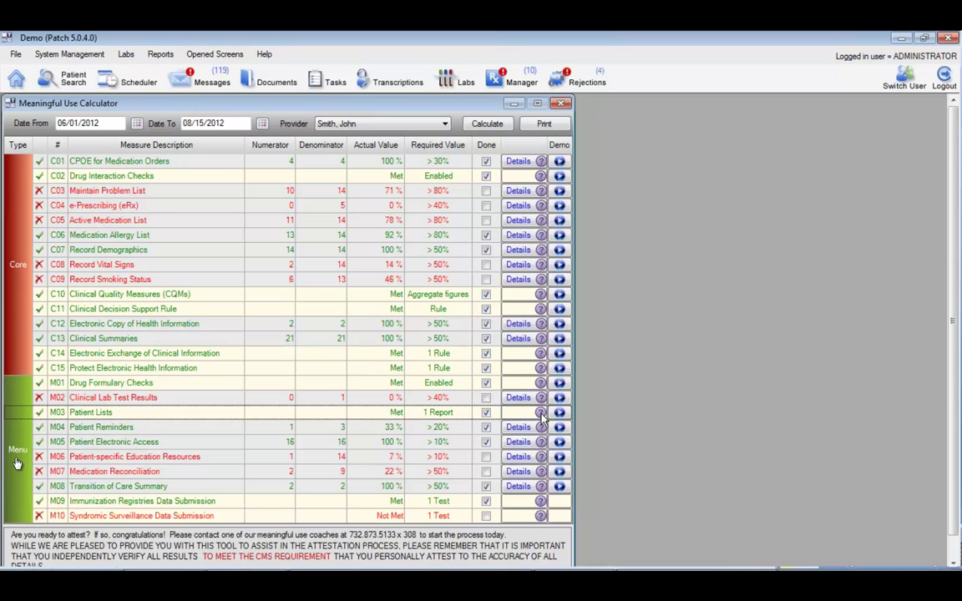
mouse_move(542, 419)
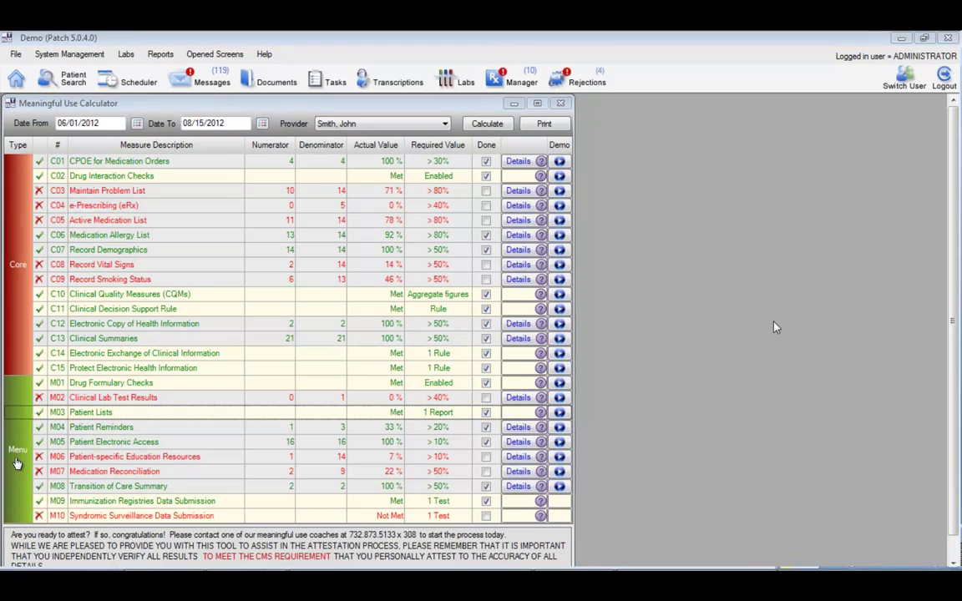
Step: Open Dynamic Reports to start an untitled report in the report designer
drag(151, 54, 172, 53)
key(Escape)
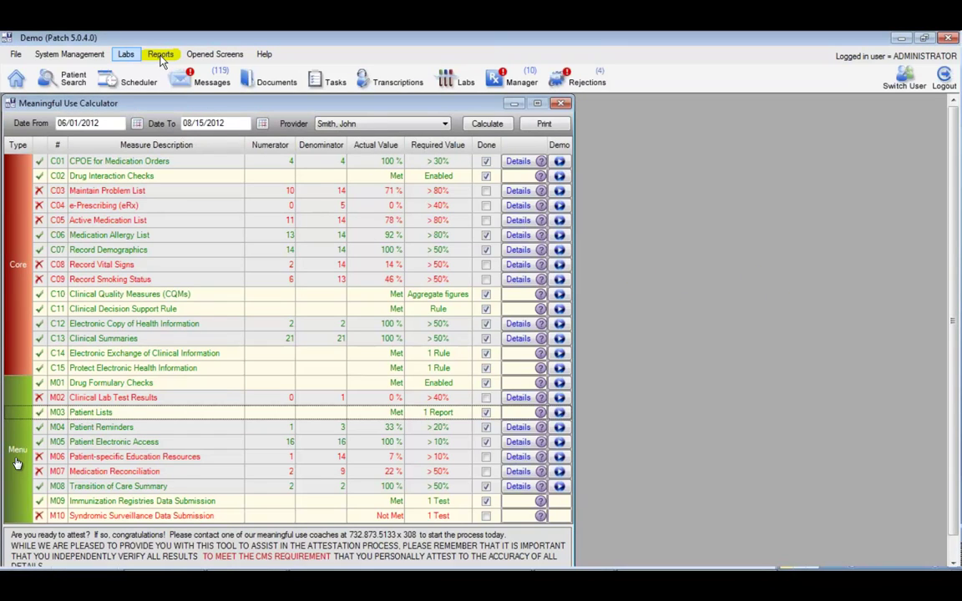
click(161, 56)
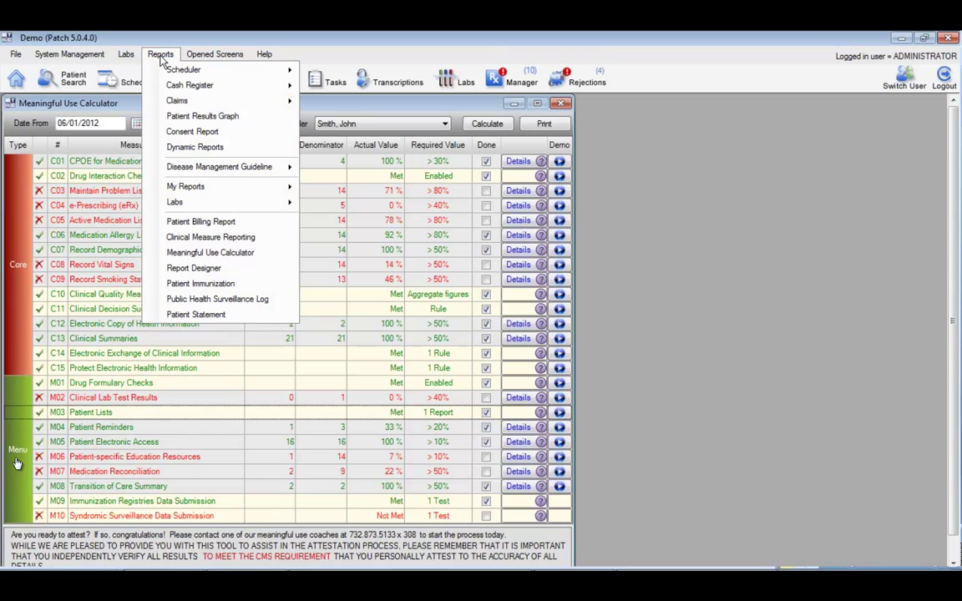
click(179, 153)
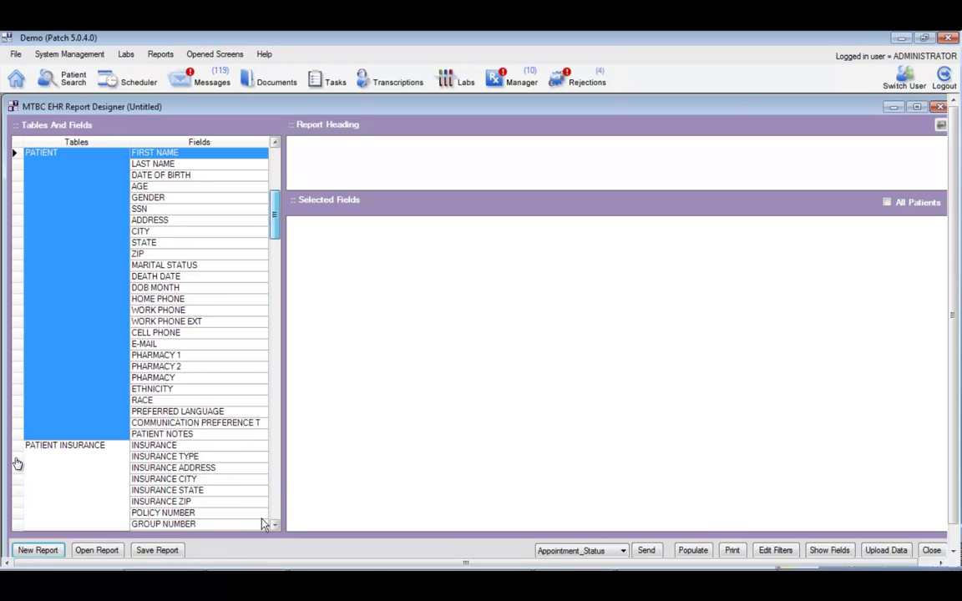
Step: Look through the available report tables and add the PATIENT table's FIRST NAME to the selected fields
scroll(251, 492, down, 5)
scroll(276, 141, down, 10)
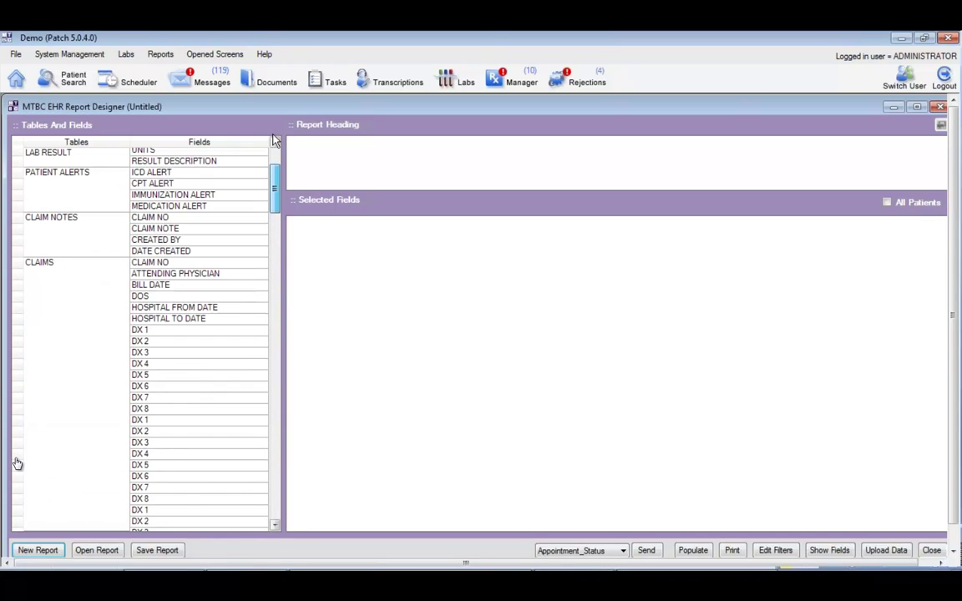
scroll(275, 140, up, 15)
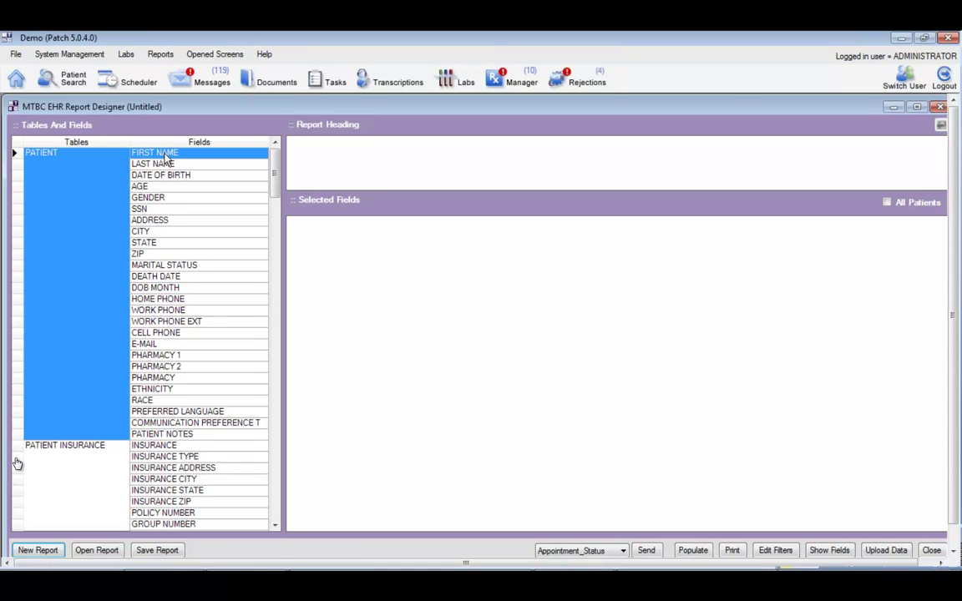
drag(166, 157, 318, 247)
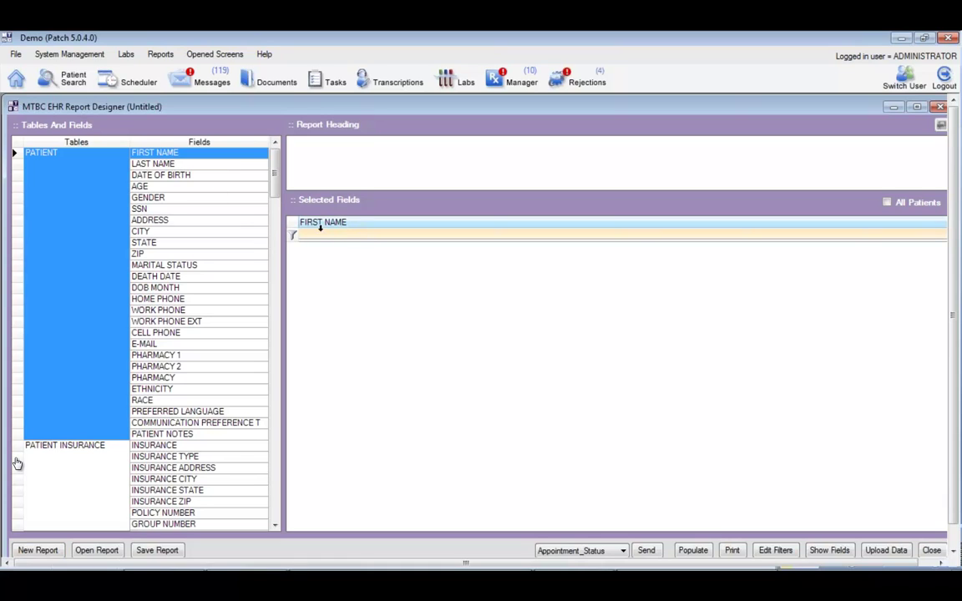
Step: Add the PATIENT table's LAST NAME, DATE OF BIRTH, AGE, GENDER and HOME PHONE to the report's selected fields
click(161, 165)
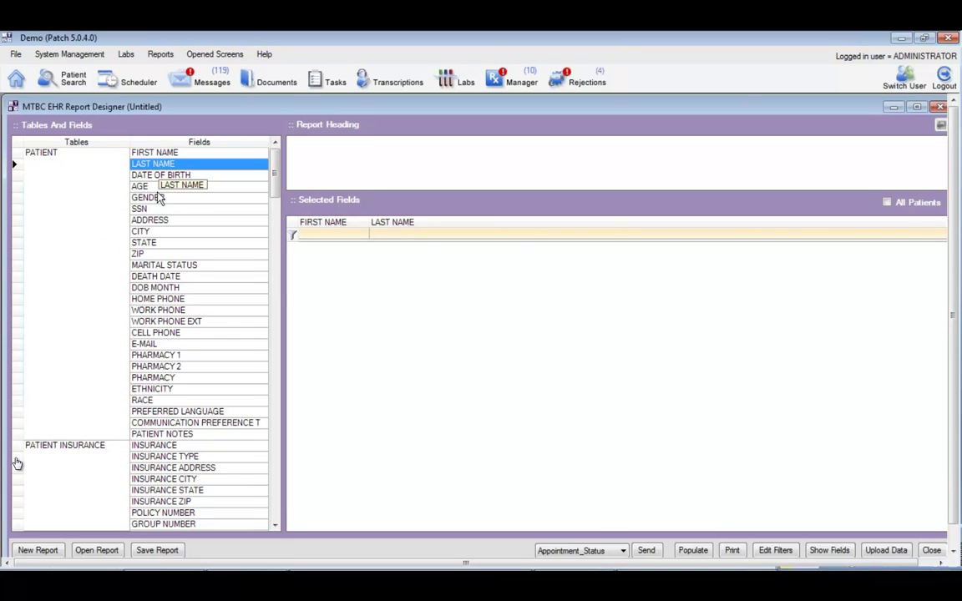
click(161, 177)
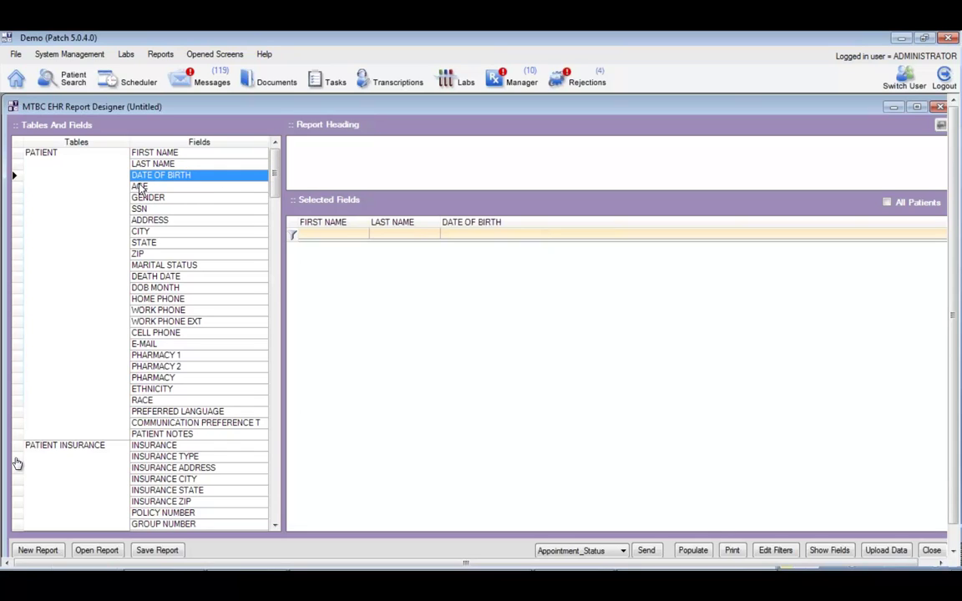
click(140, 187)
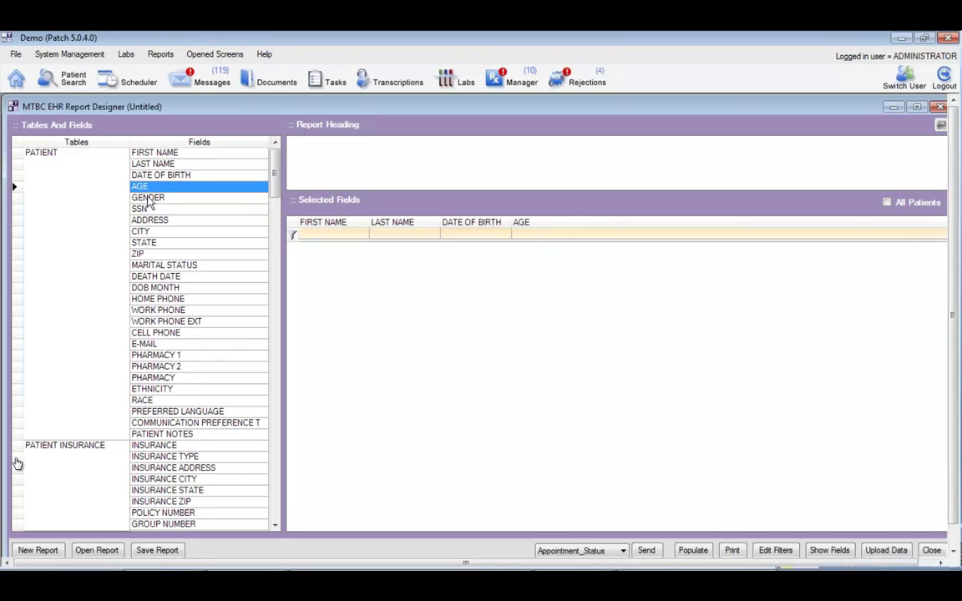
click(148, 200)
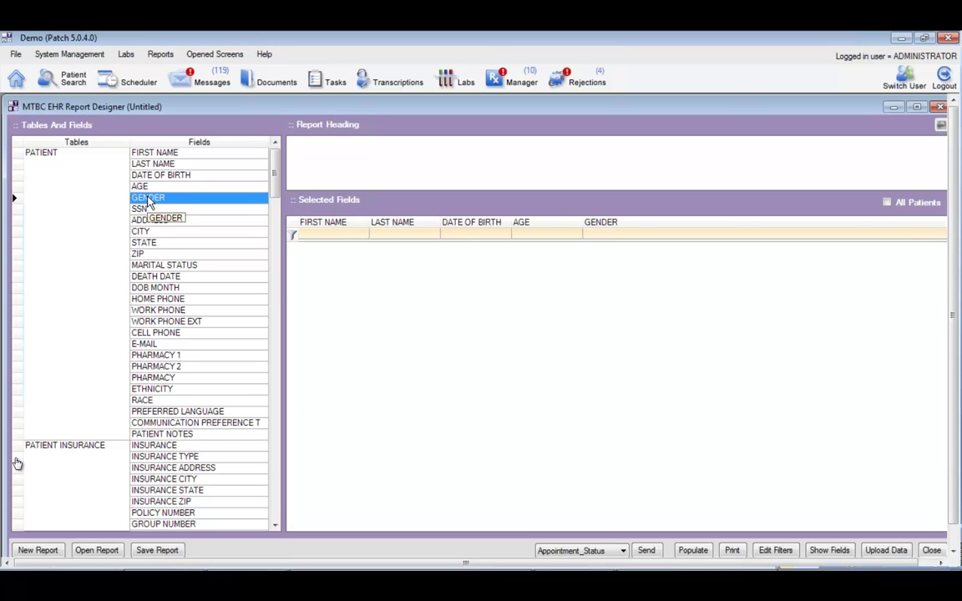
click(153, 301)
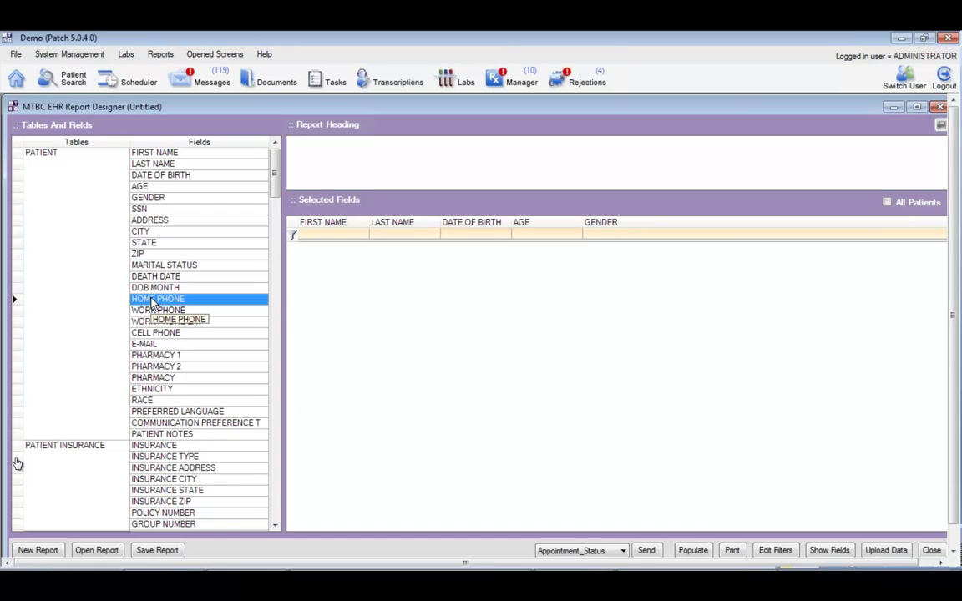
double_click(153, 303)
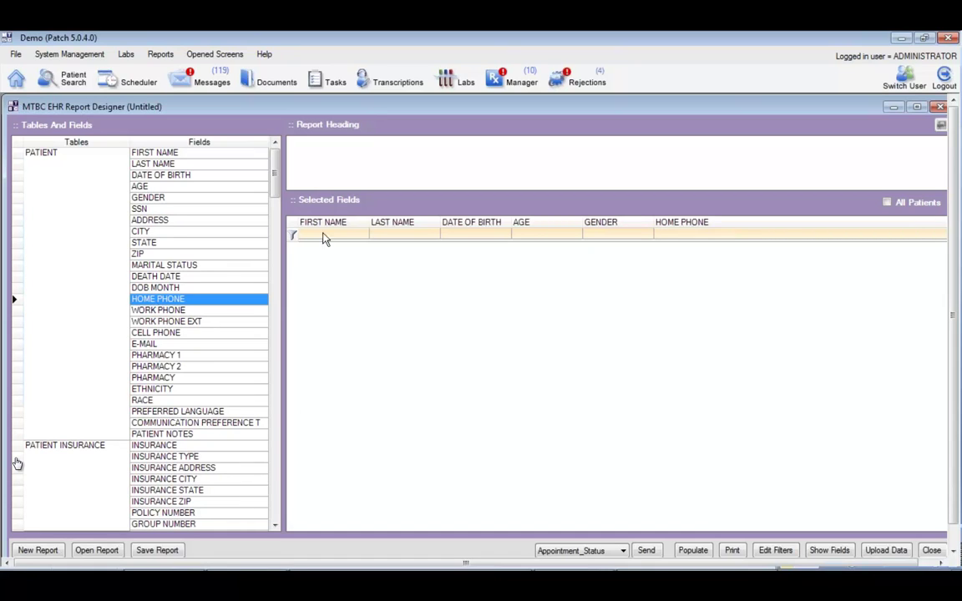
Step: Add DIAGNOSE DESCRIPTION from the PATIENT ASSESSMENTS table to the report's selected fields
drag(277, 178, 264, 238)
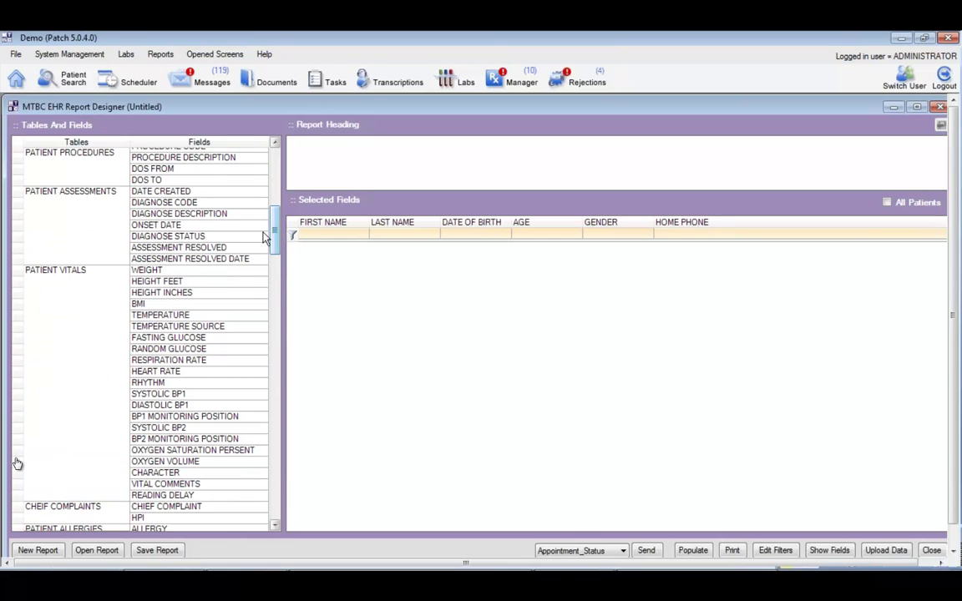
click(156, 215)
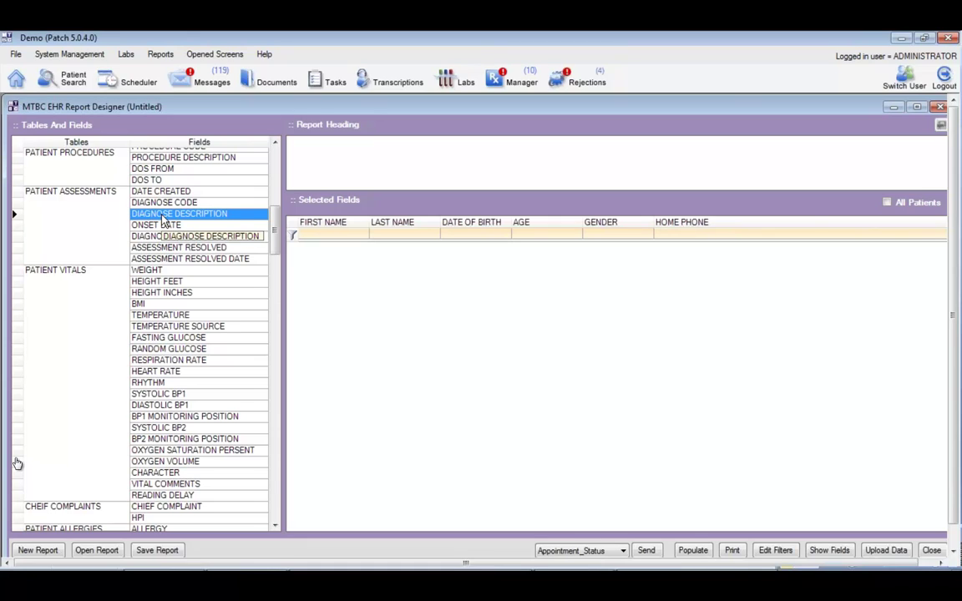
double_click(163, 218)
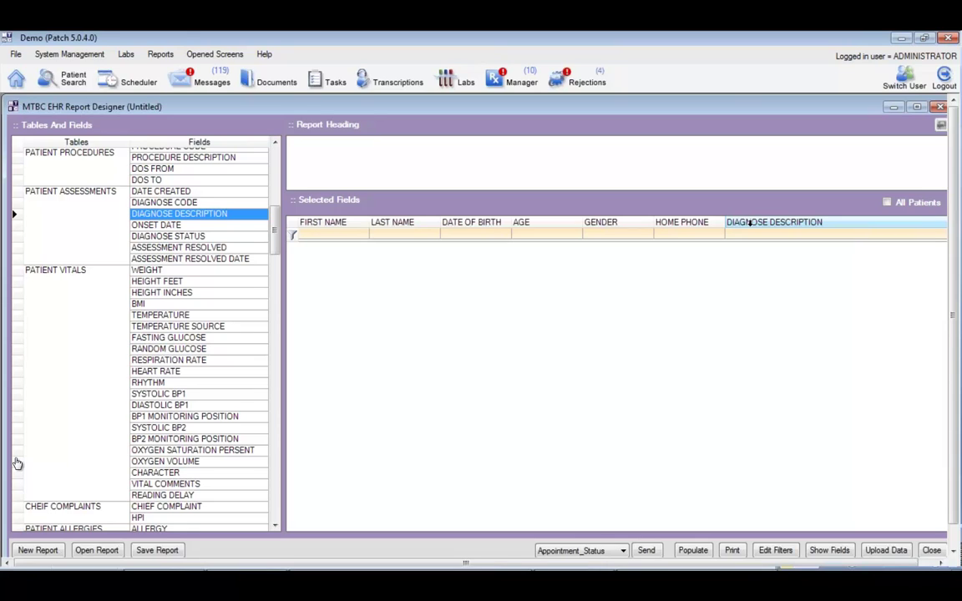
Step: Filter the DIAGNOSE DESCRIPTION column with the condition Contains DIABETES and apply it to the report
right_click(753, 226)
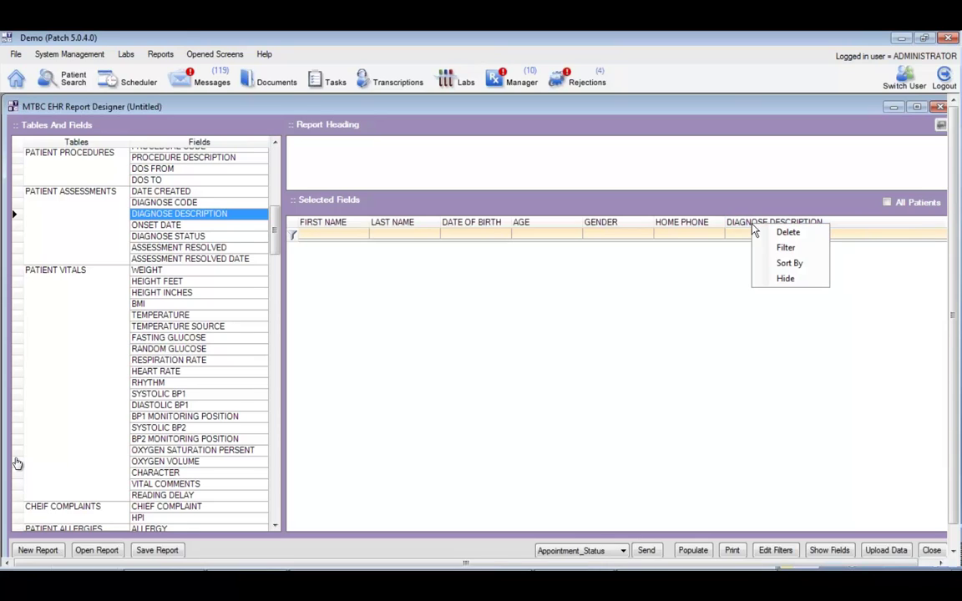
click(787, 248)
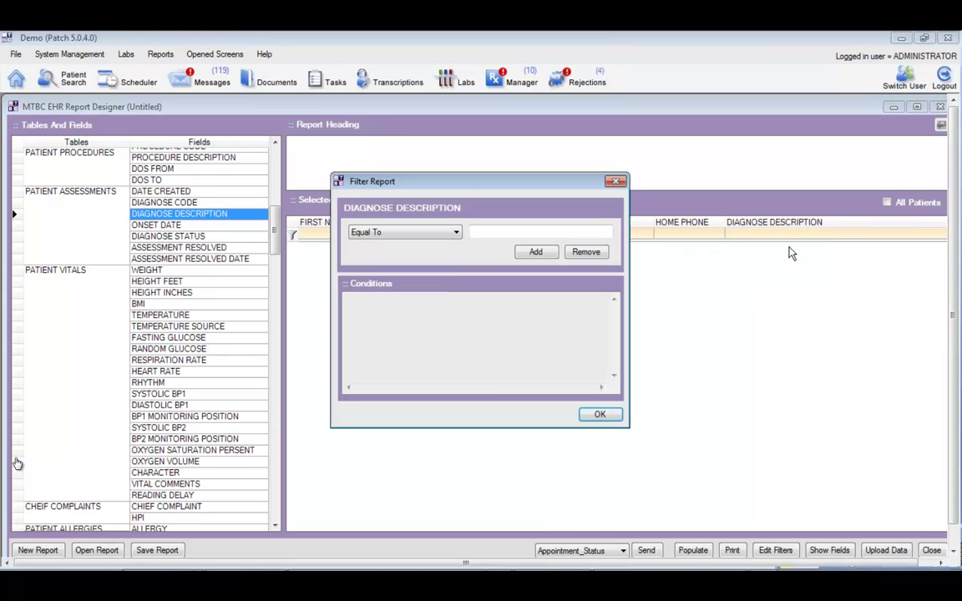
click(457, 233)
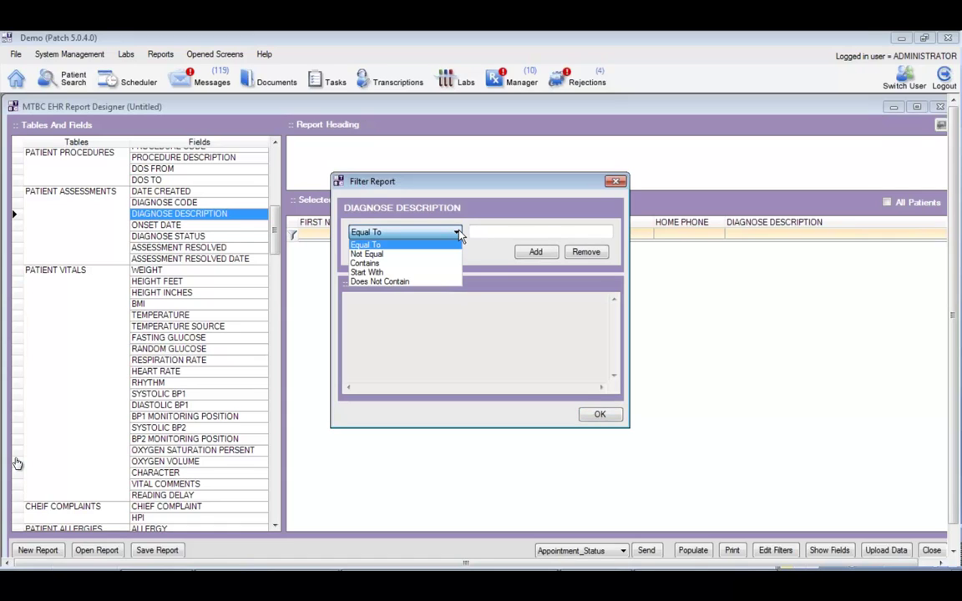
click(364, 264)
click(519, 232)
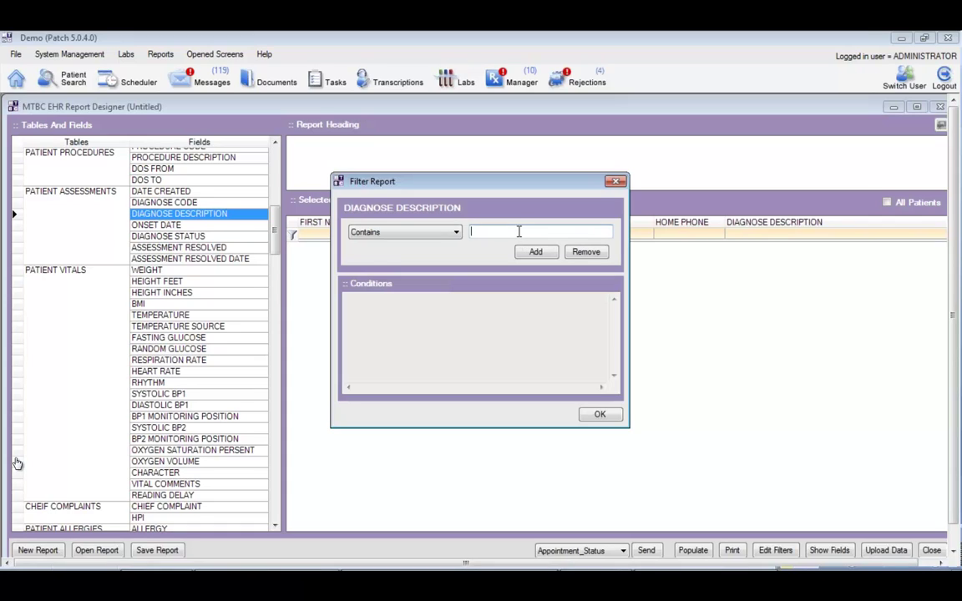
text(DIABETES)
click(535, 252)
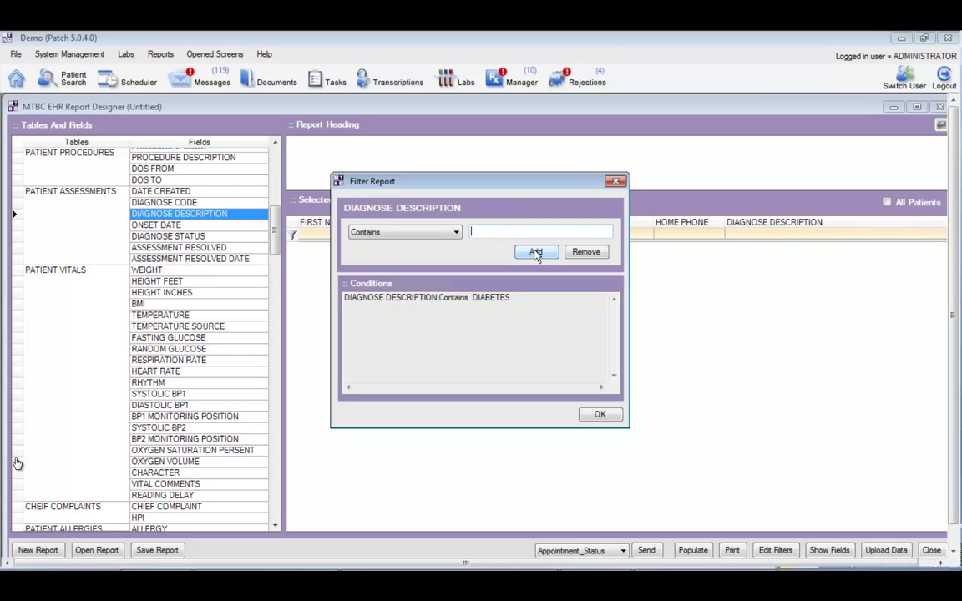
click(594, 418)
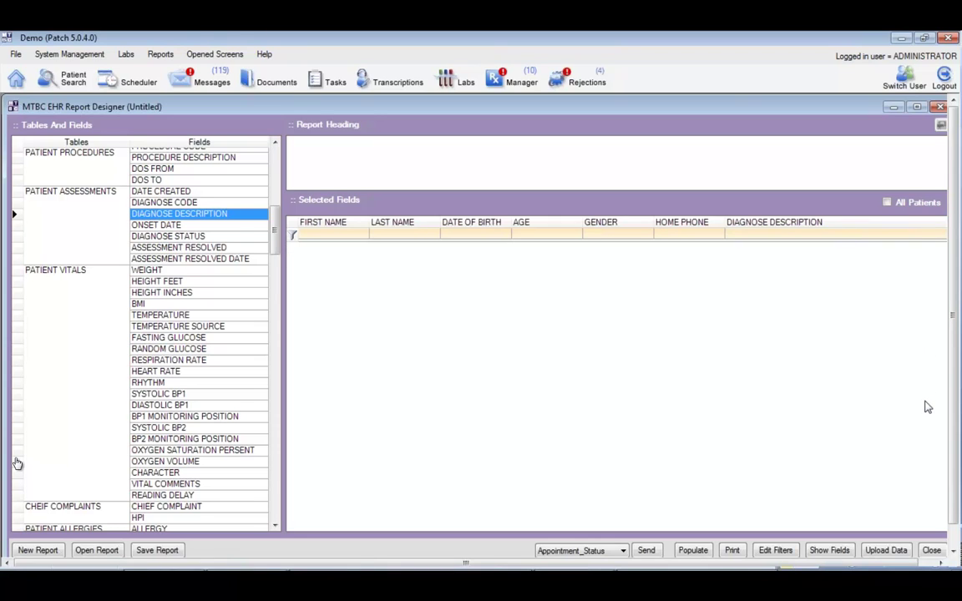
Step: Populate the report with the matching patients and look through the listed records
mouse_move(701, 550)
mouse_down()
mouse_move(680, 550)
mouse_move(698, 551)
mouse_up()
click(691, 552)
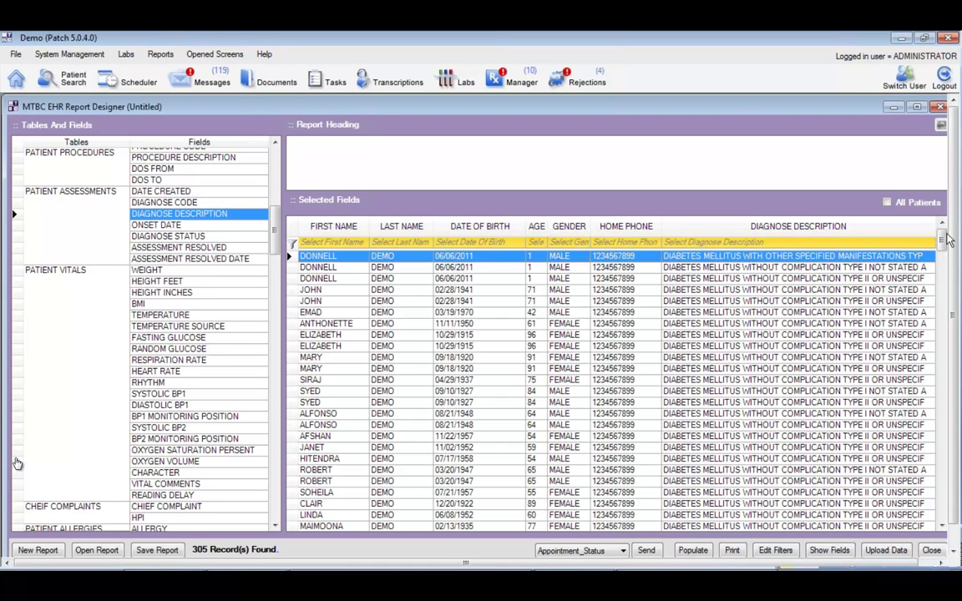
drag(944, 245, 945, 254)
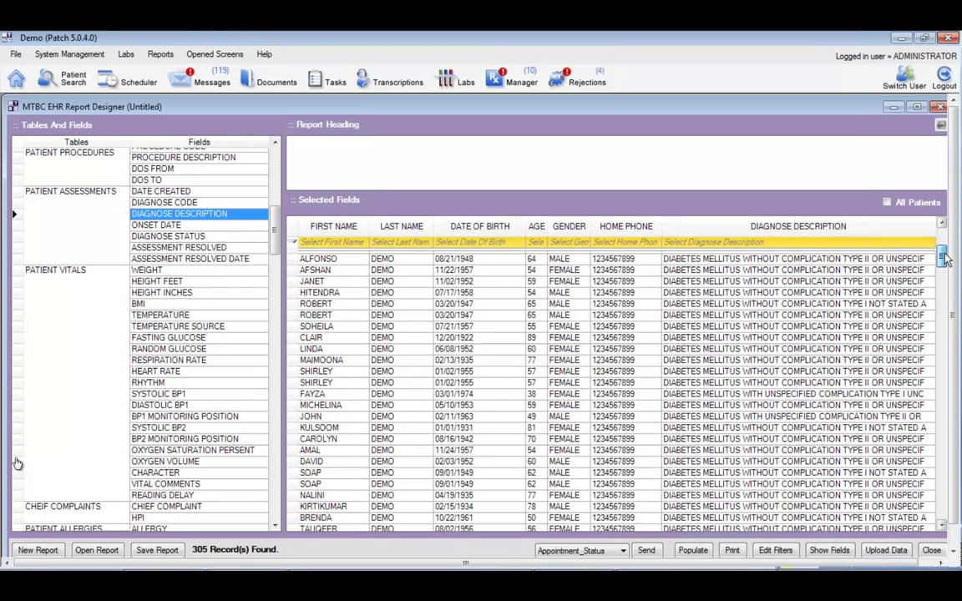
drag(944, 258, 942, 320)
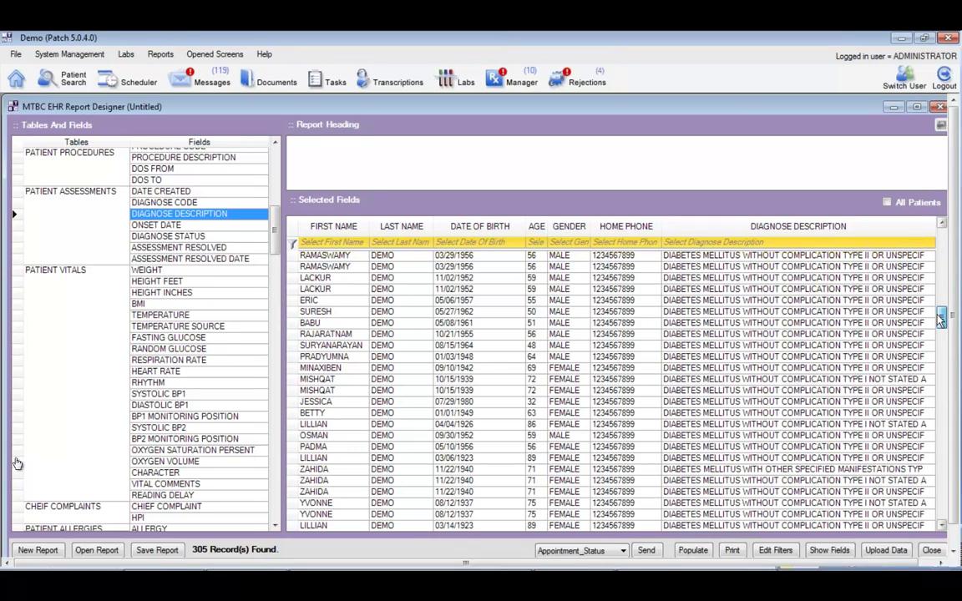
drag(941, 317, 939, 333)
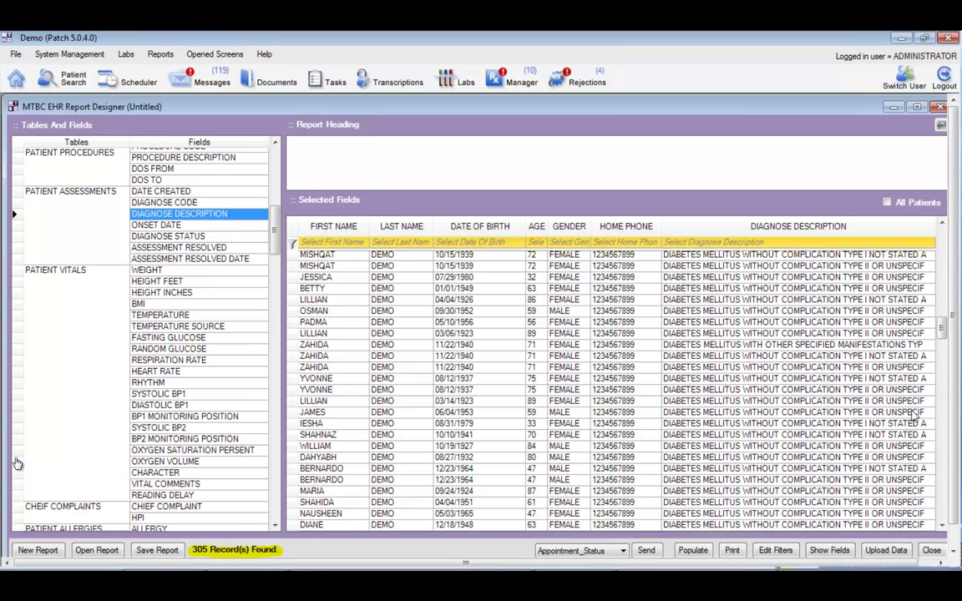
Step: Save the populated report under the name Diabetes Test
click(154, 558)
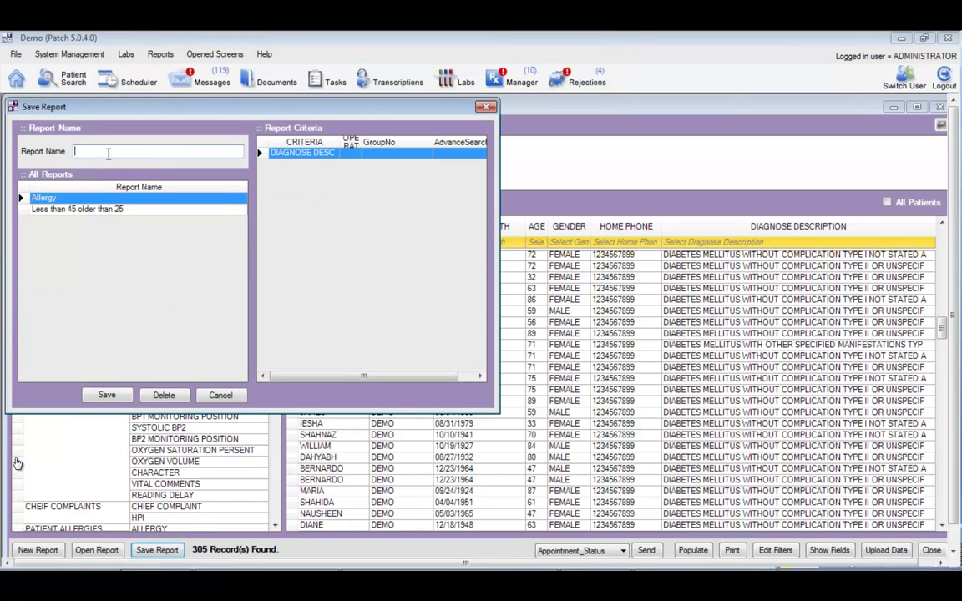
text(Diabetes Test)
click(107, 396)
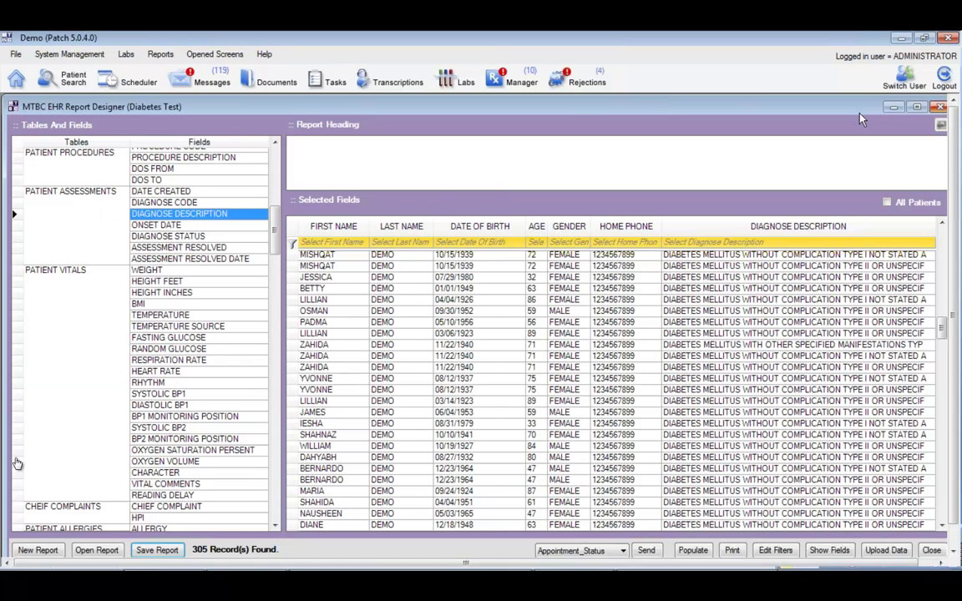
Step: Close the report designer and check the saved reports listed in My Reports
key(ctrl+F4)
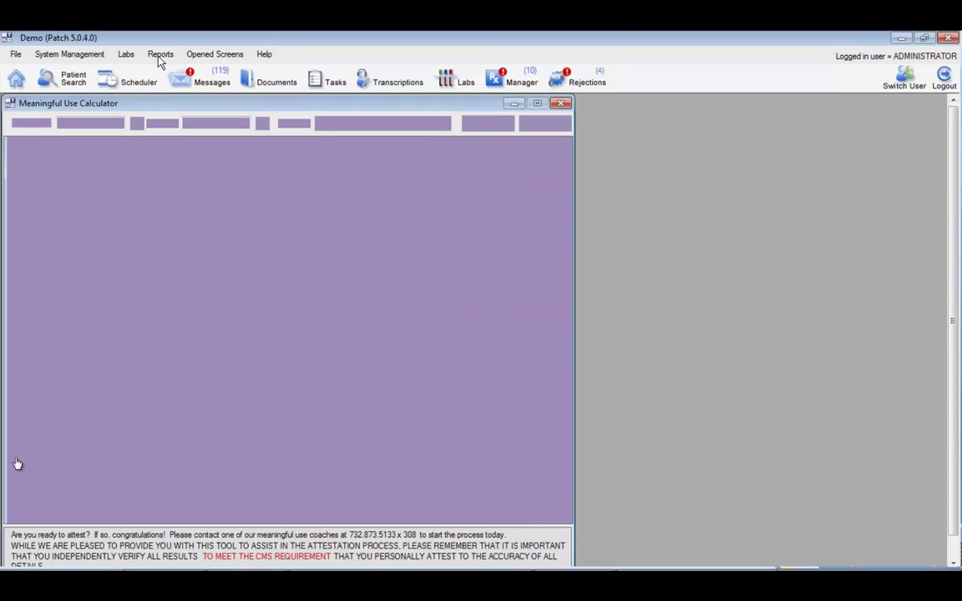
click(160, 56)
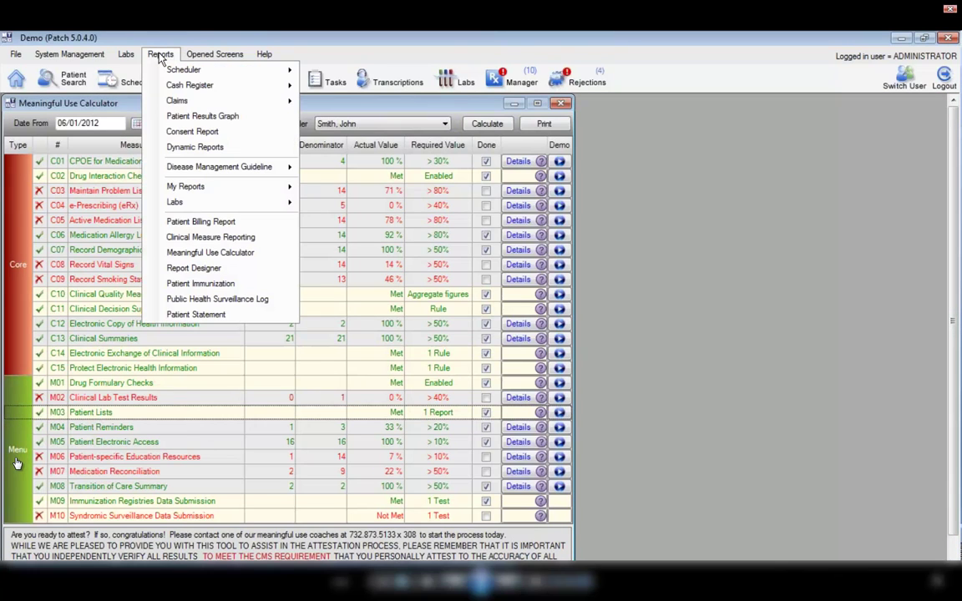
mouse_move(175, 185)
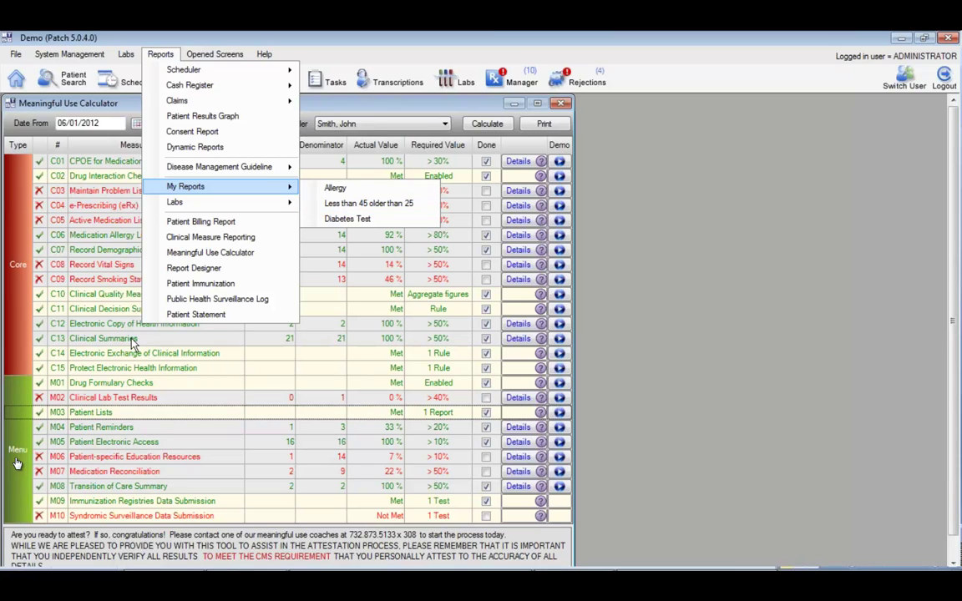
Step: Return to the Meaningful Use Calculator and examine the help description of the Patient Reminders measure (M04)
click(211, 252)
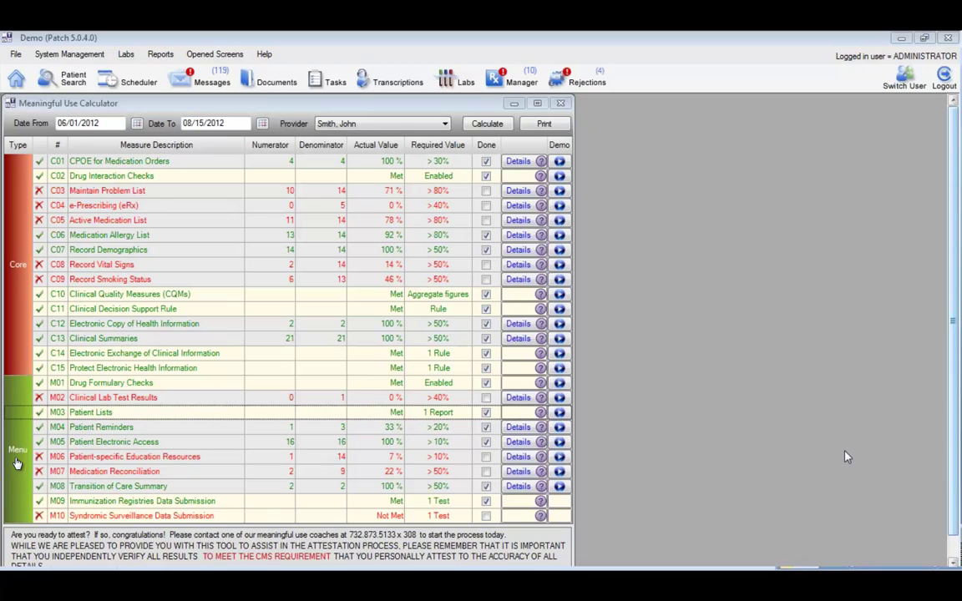
click(92, 419)
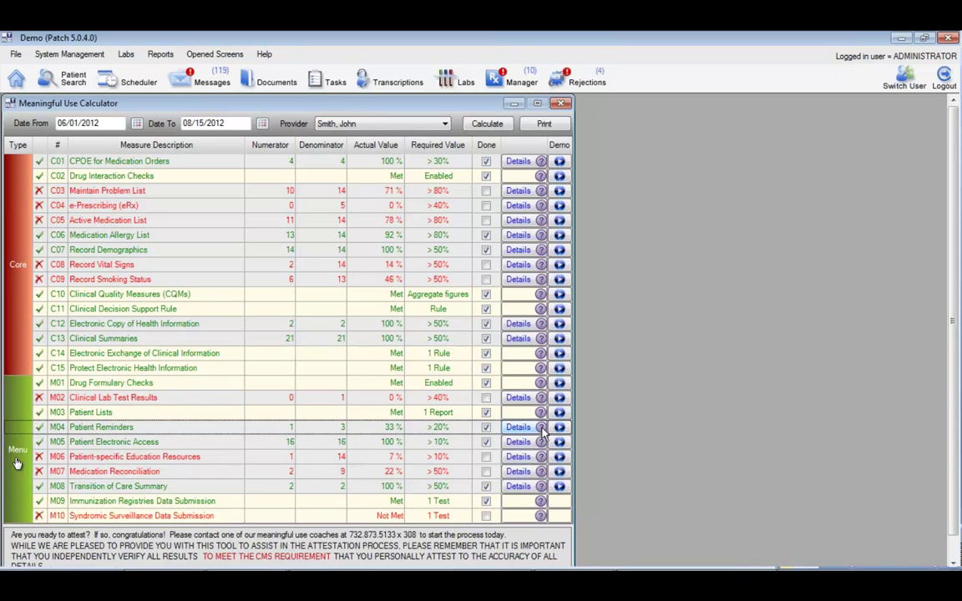
mouse_move(541, 430)
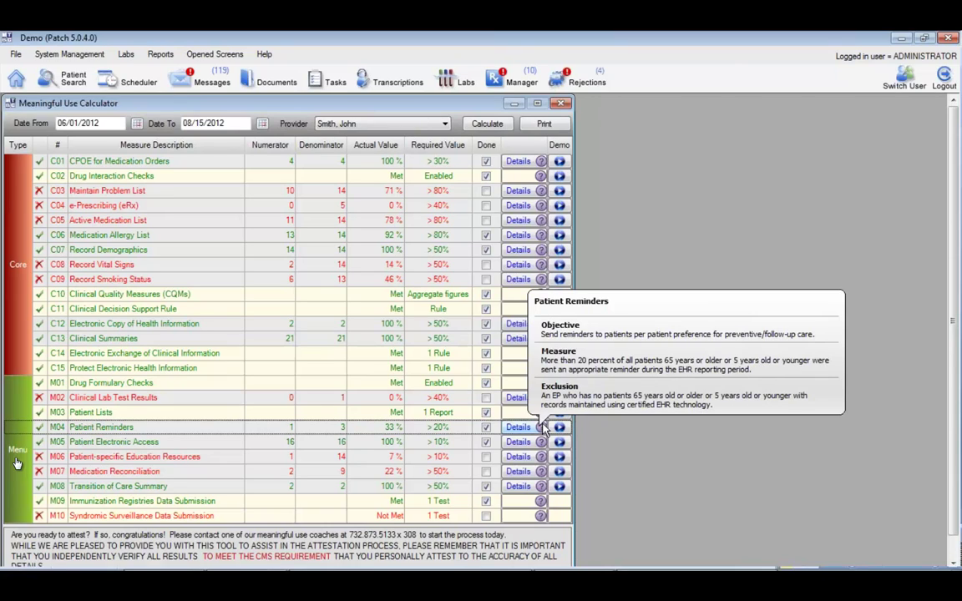
Step: Start a new dynamic report with the PATIENT fields FIRST NAME, LAST NAME, DATE OF BIRTH, AGE and HOME PHONE
click(164, 57)
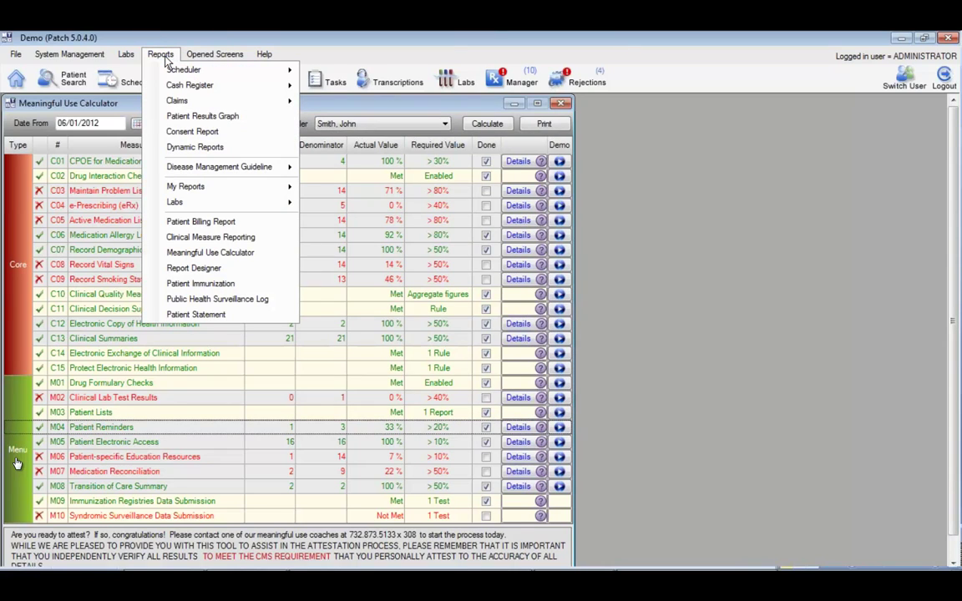
click(176, 148)
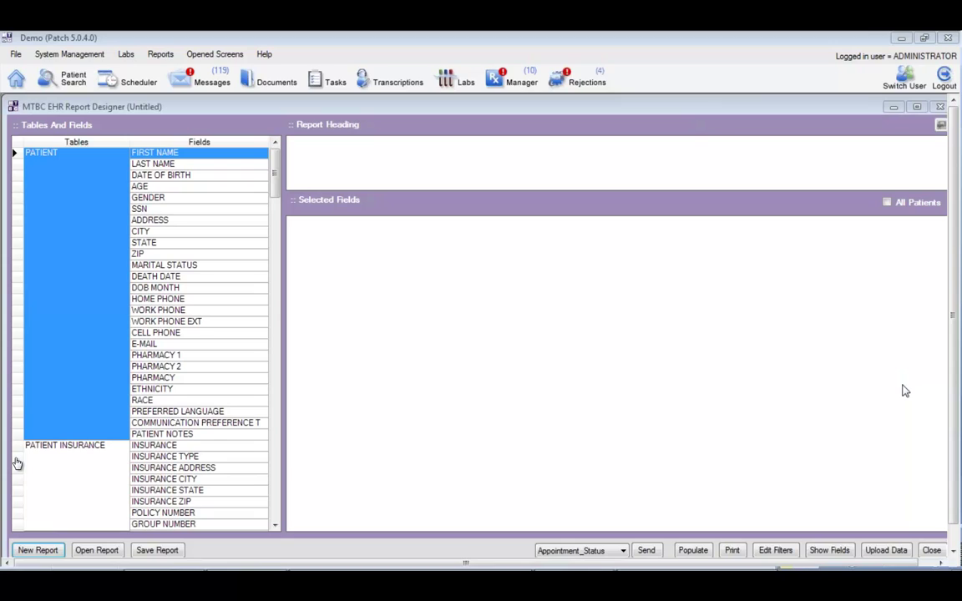
double_click(154, 155)
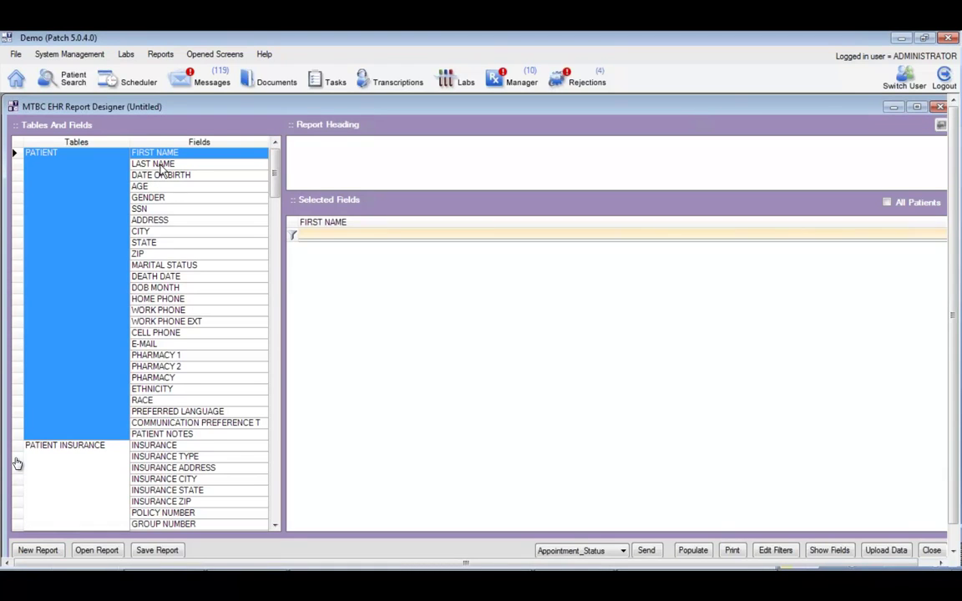
double_click(161, 166)
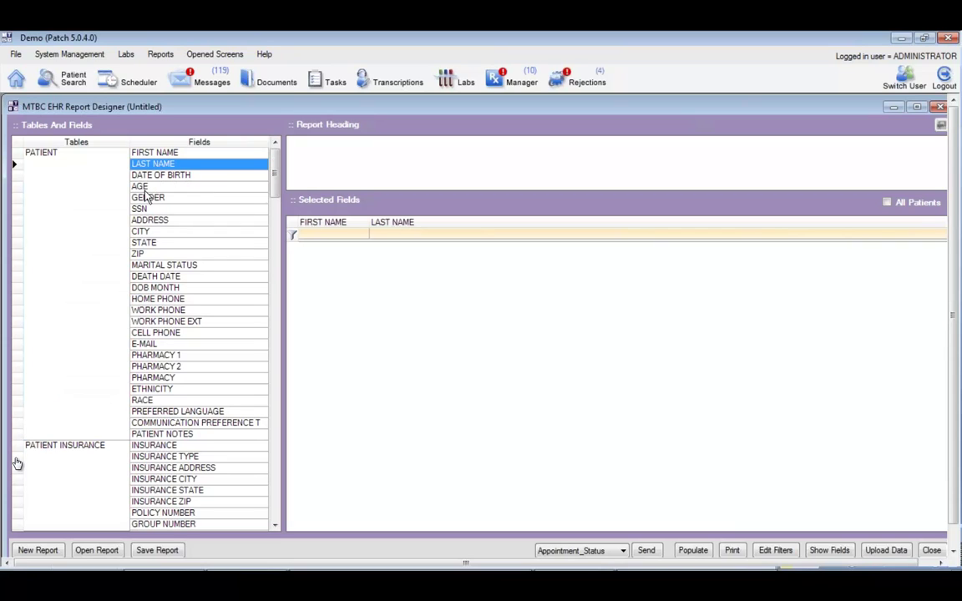
double_click(147, 177)
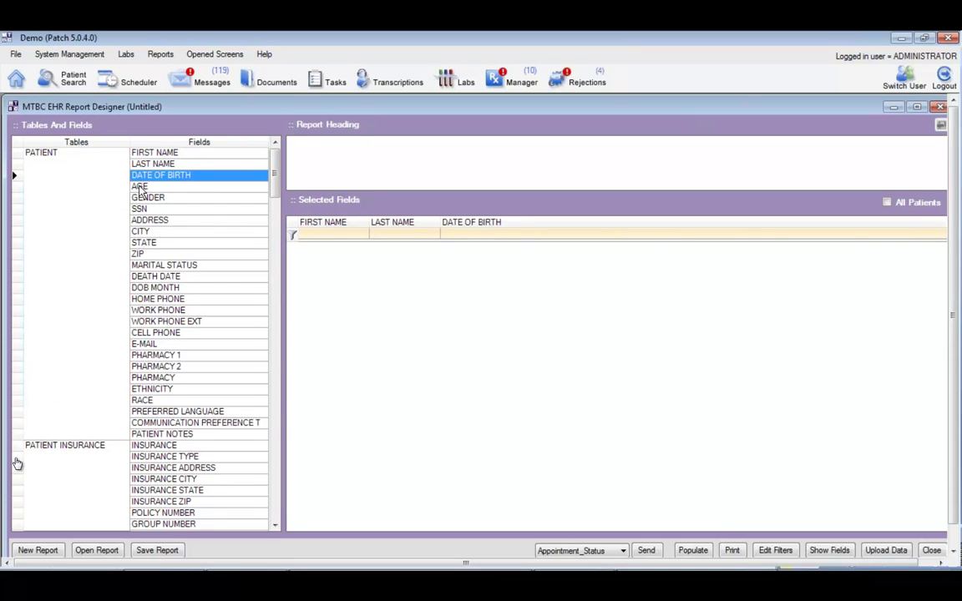
double_click(140, 187)
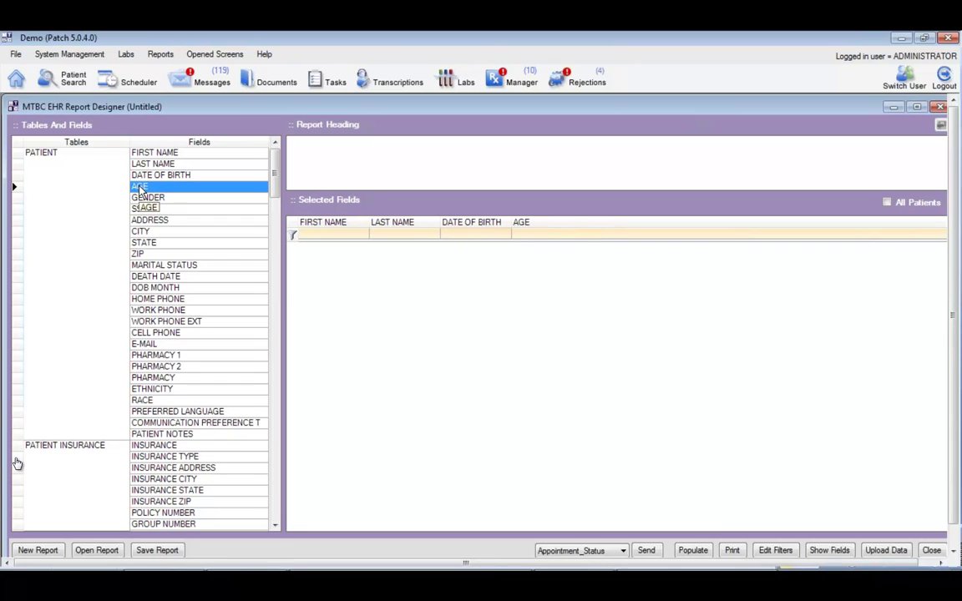
double_click(155, 300)
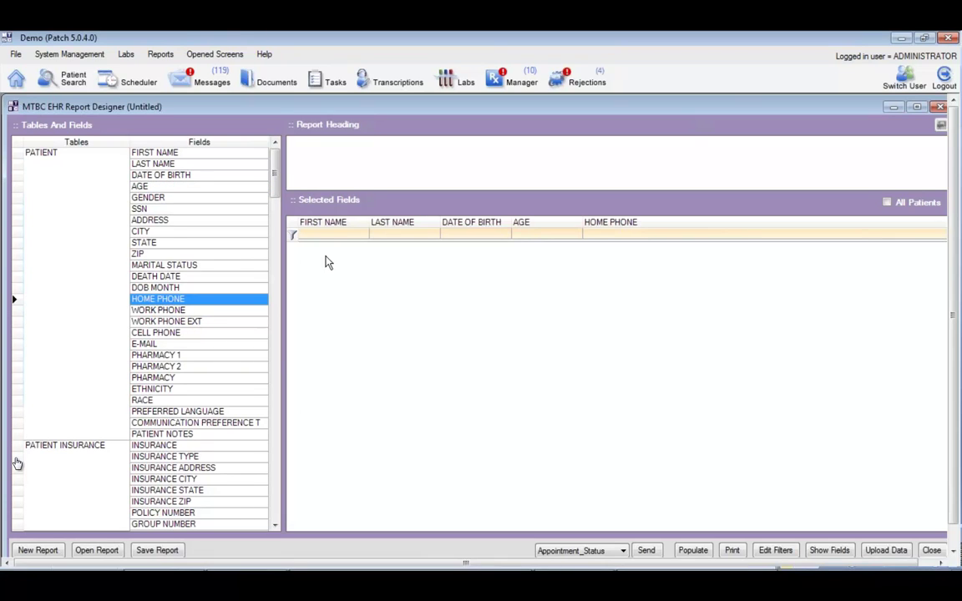
Step: Add the CPT ALERT field from the PATIENT ALERTS table to the report's selected fields
click(271, 326)
click(273, 350)
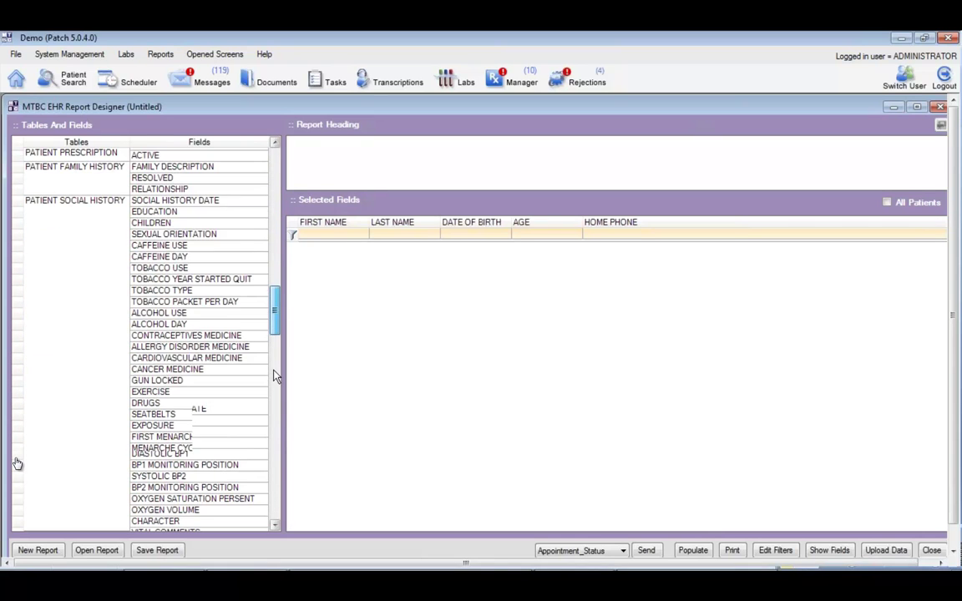
scroll(274, 376, down, 1)
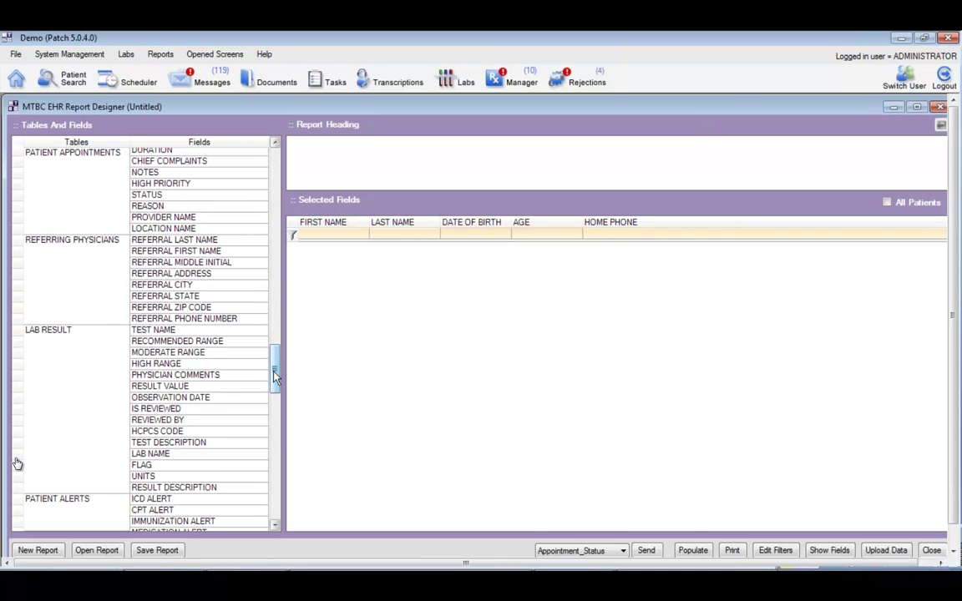
scroll(144, 447, down, 7)
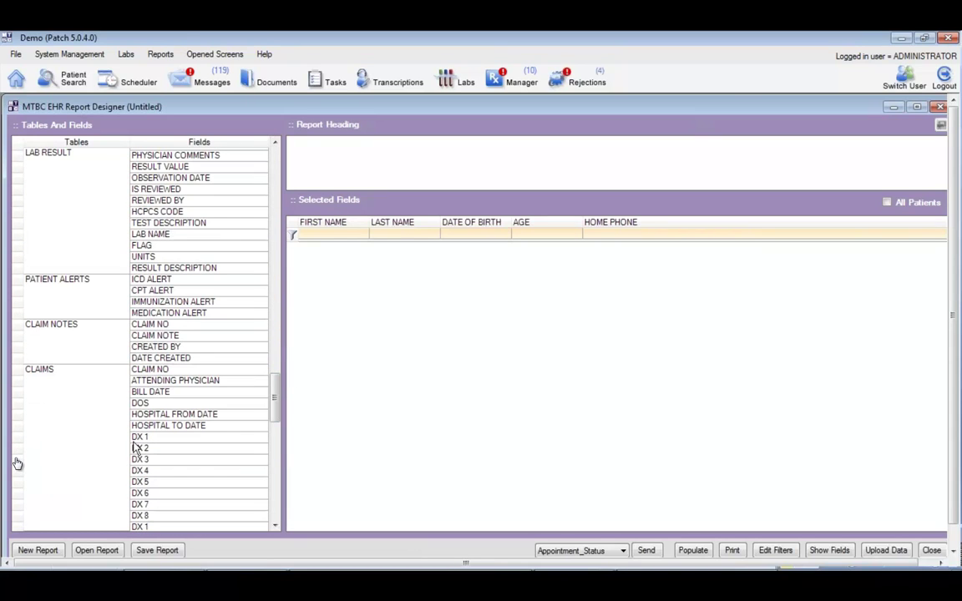
double_click(164, 292)
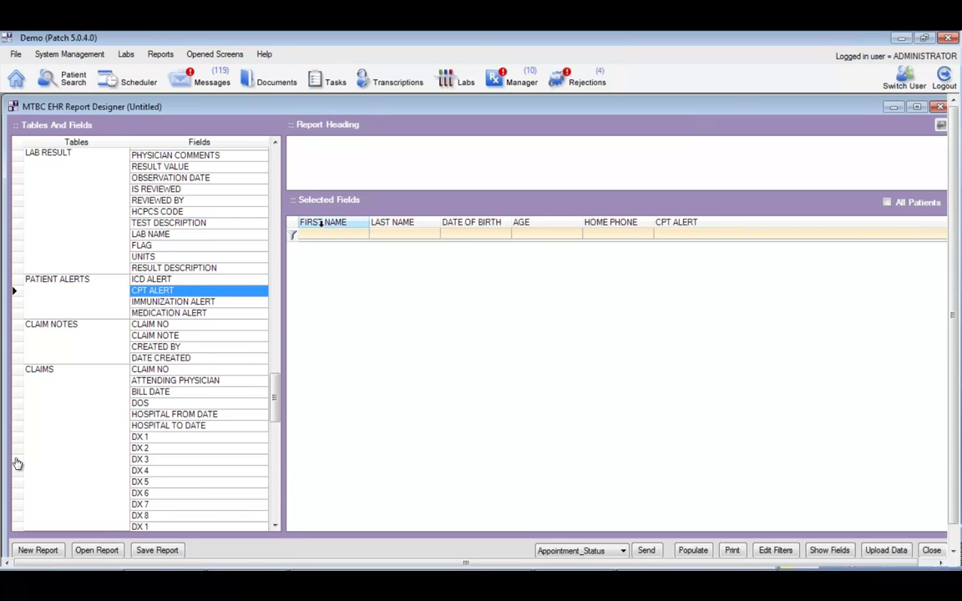
Step: Filter the report's AGE field with the condition Greater Than 64
right_click(526, 225)
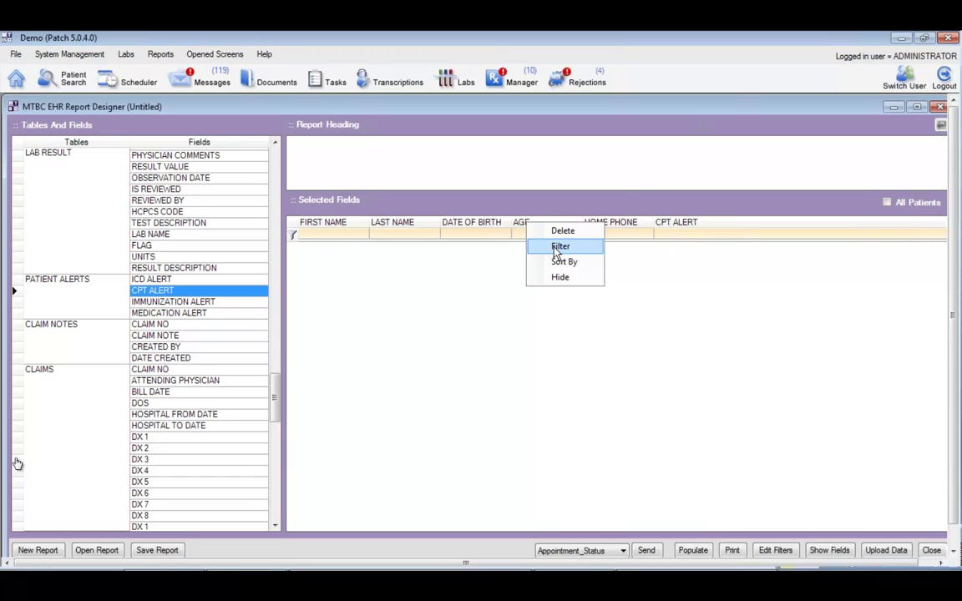
click(559, 248)
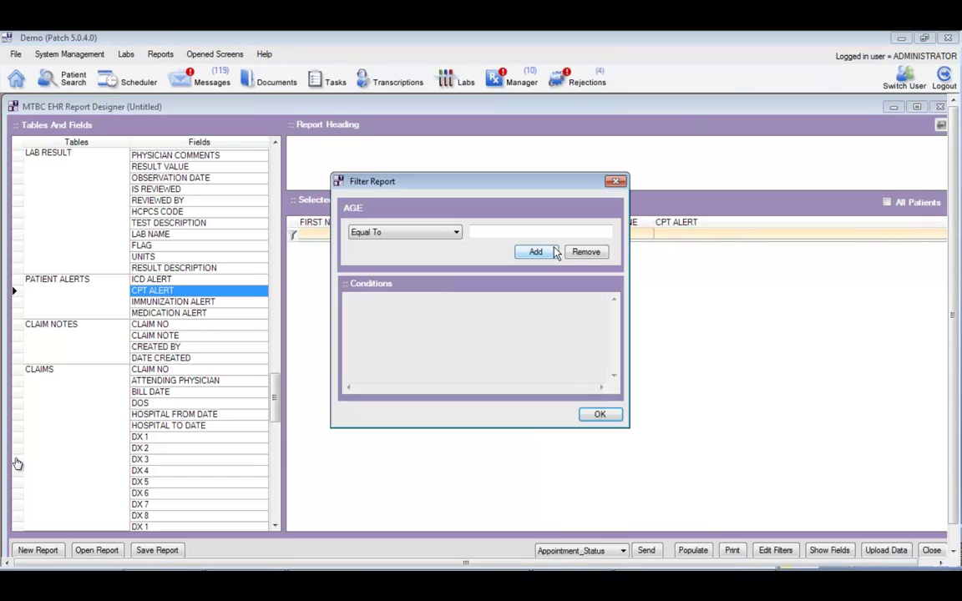
click(458, 235)
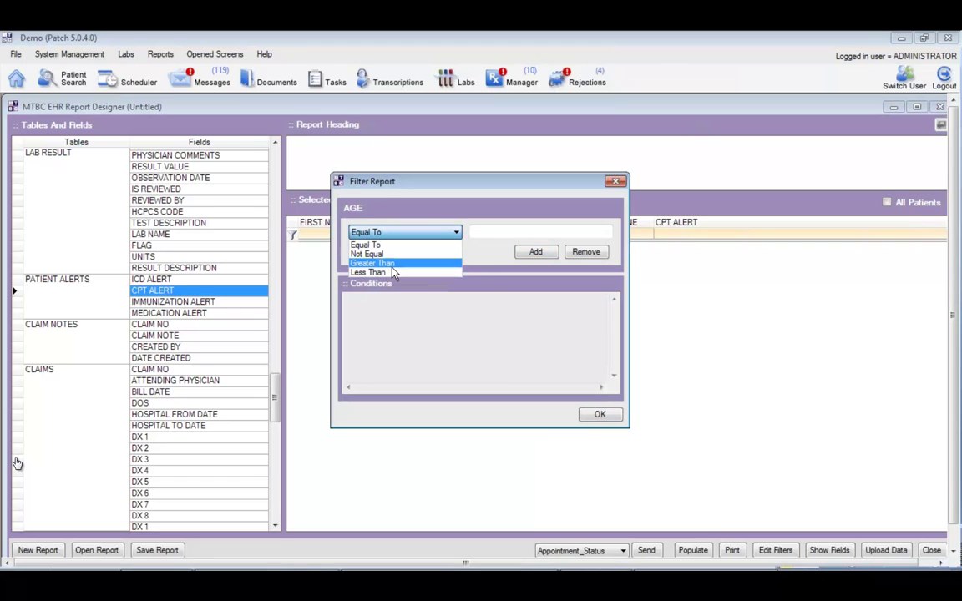
click(391, 265)
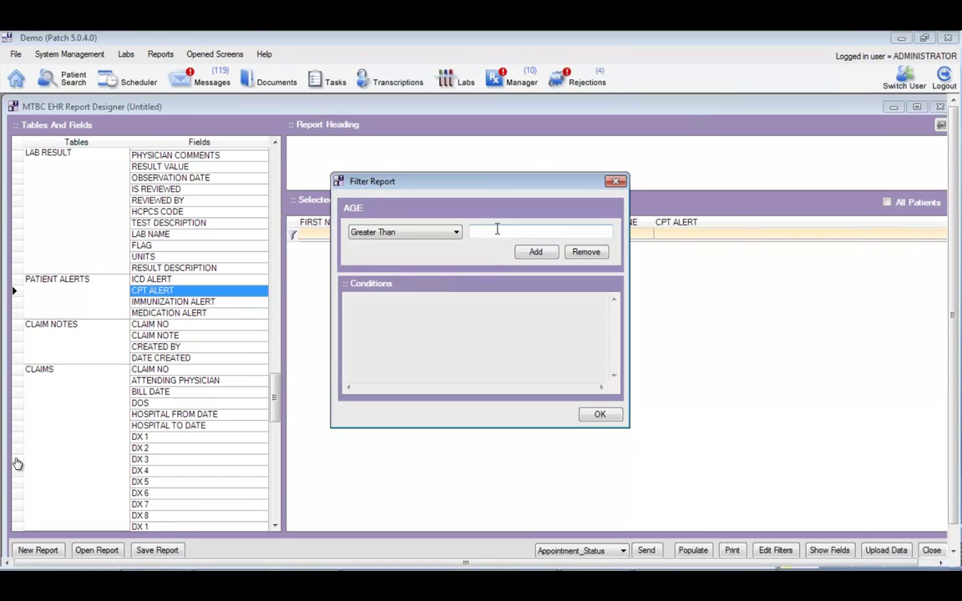
click(497, 231)
text(65)
key(BackSpace)
text(4)
click(536, 253)
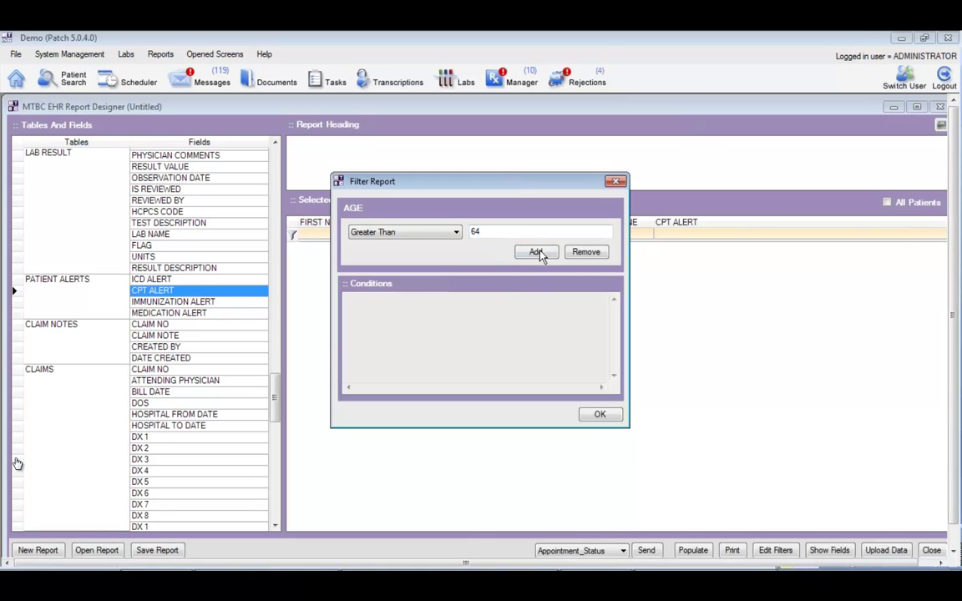
click(601, 416)
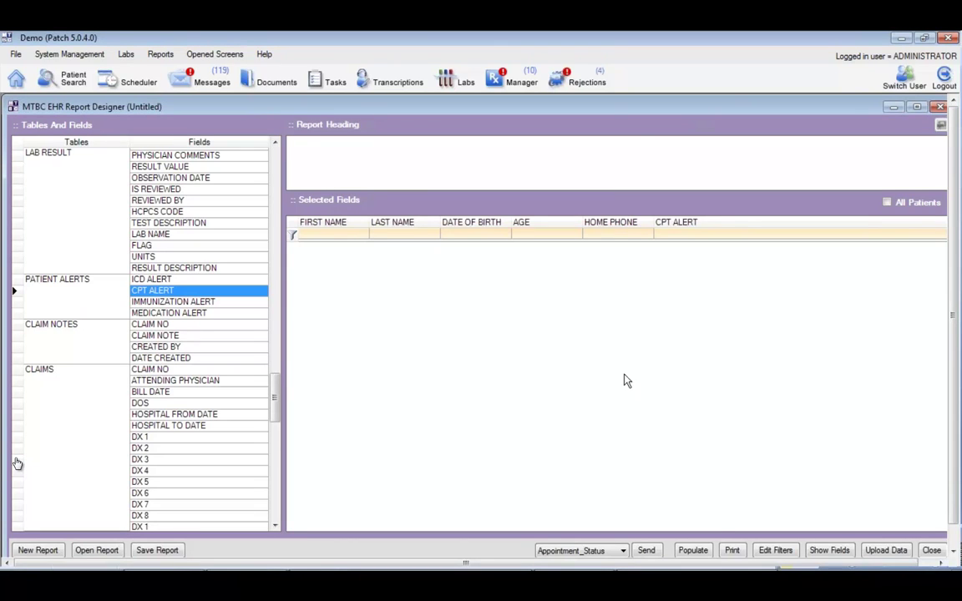
Step: Populate the report for patients with CPT alerts, then close the report designer without saving
click(685, 223)
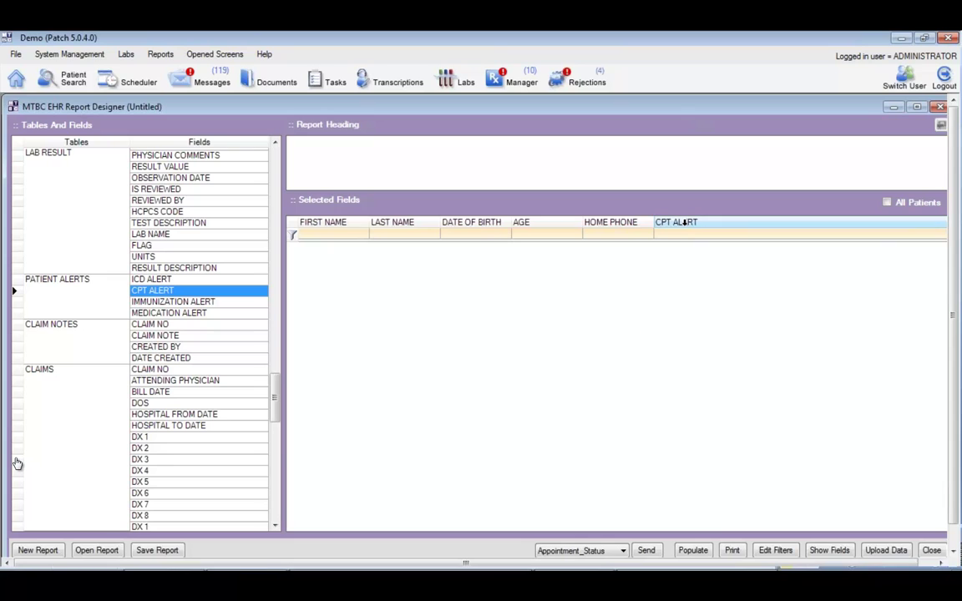
mouse_move(684, 223)
mouse_down()
mouse_move(706, 242)
mouse_move(693, 234)
mouse_up()
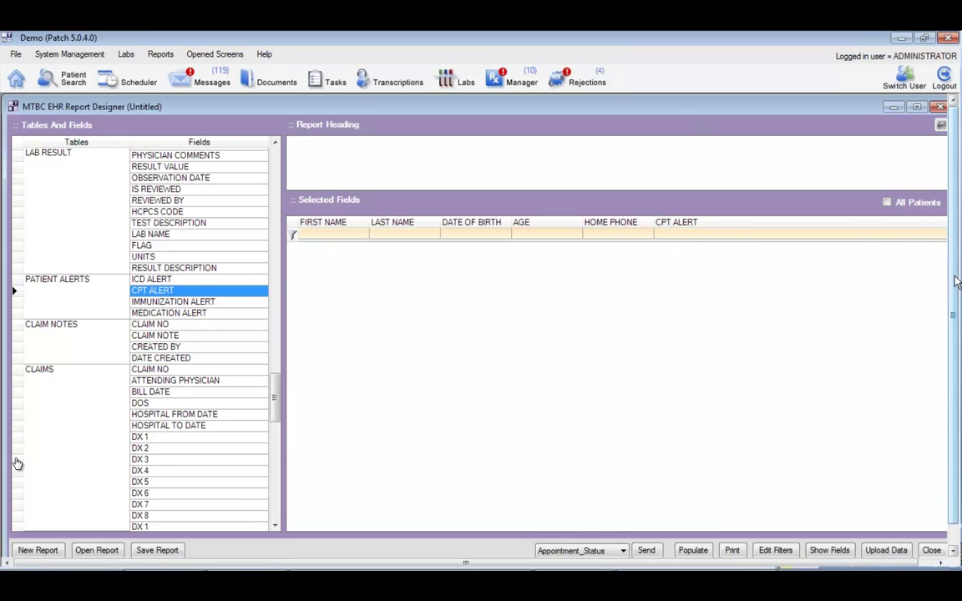
scroll(957, 312, down, 1)
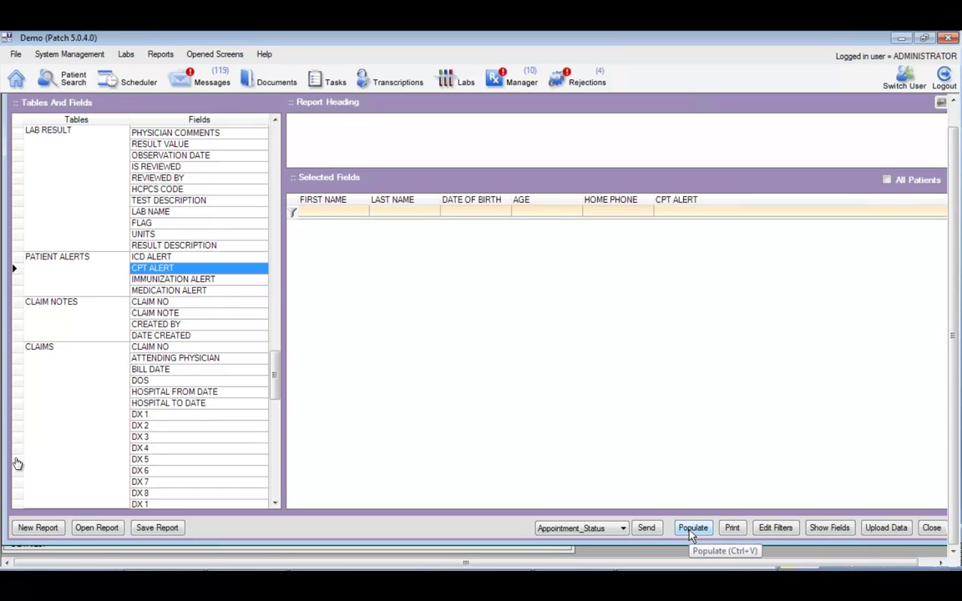
click(692, 528)
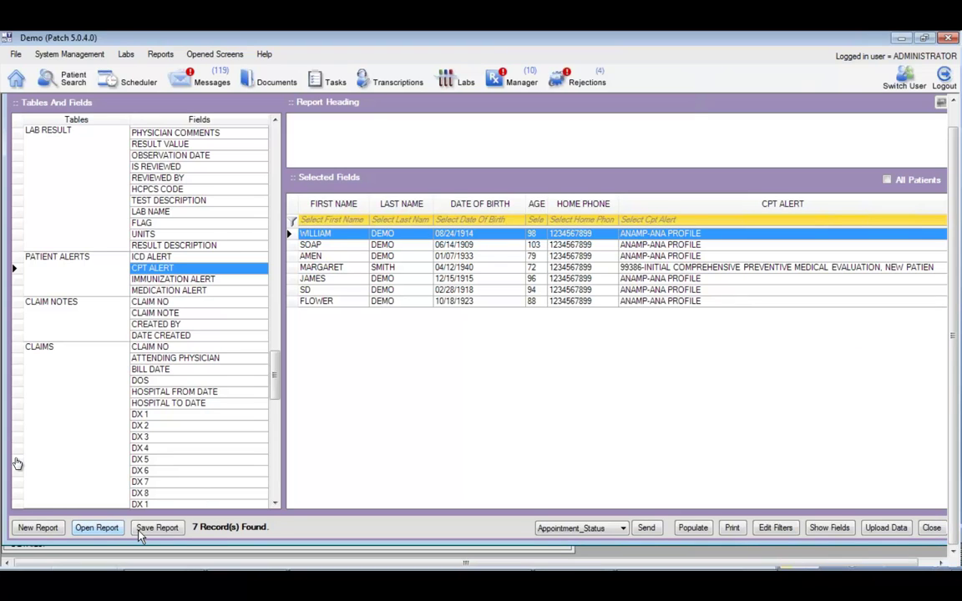
click(931, 529)
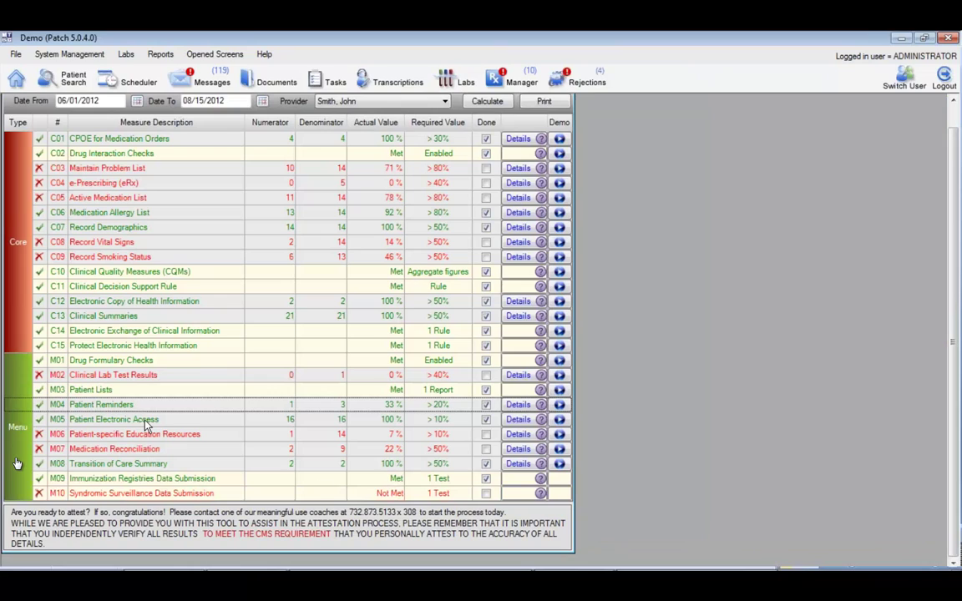
Step: Review the Patient Electronic Access measure (M05): read its help description and check the details for patients under Criteria Not Met and Criteria Met
click(145, 425)
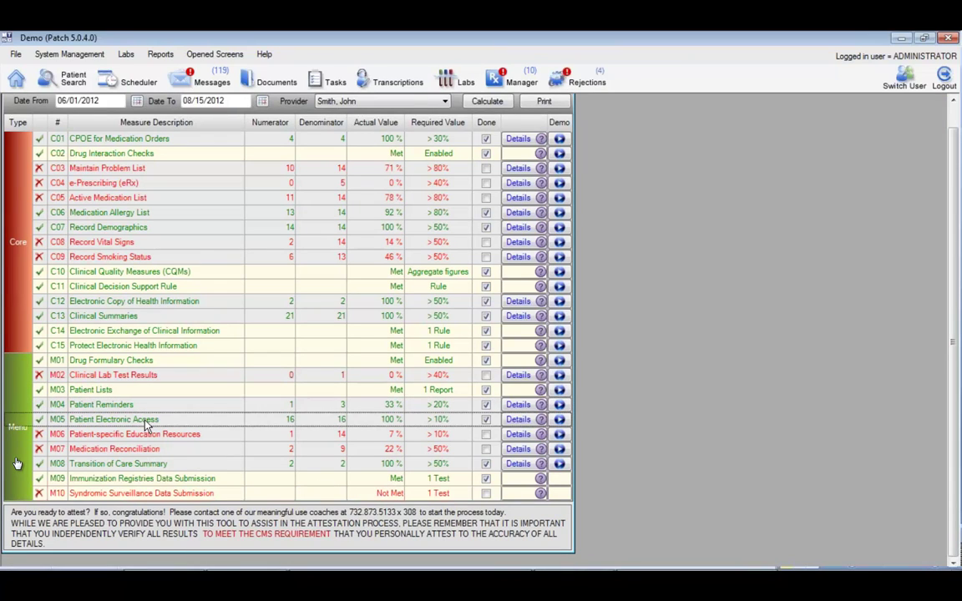
click(100, 410)
mouse_move(542, 424)
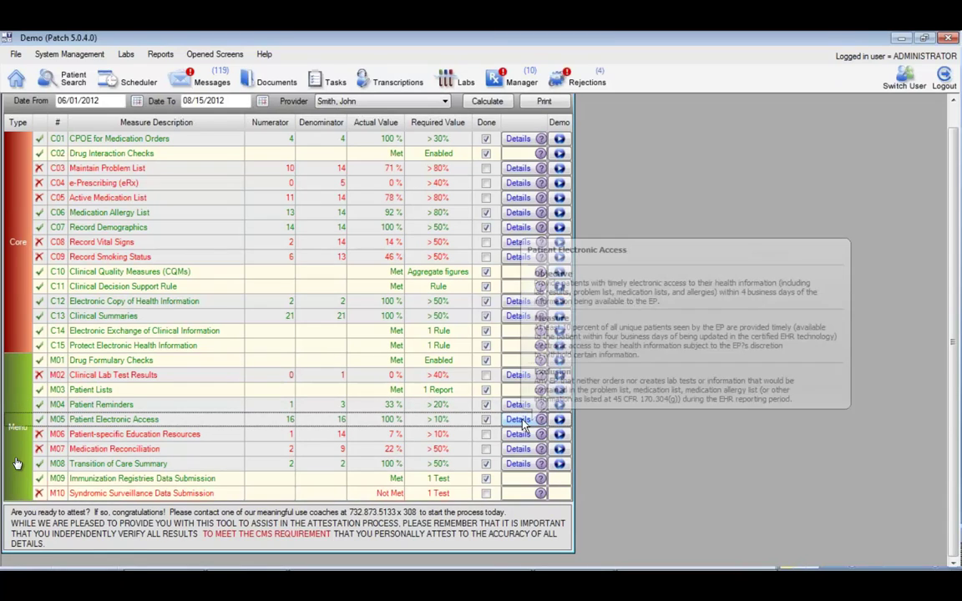
click(522, 422)
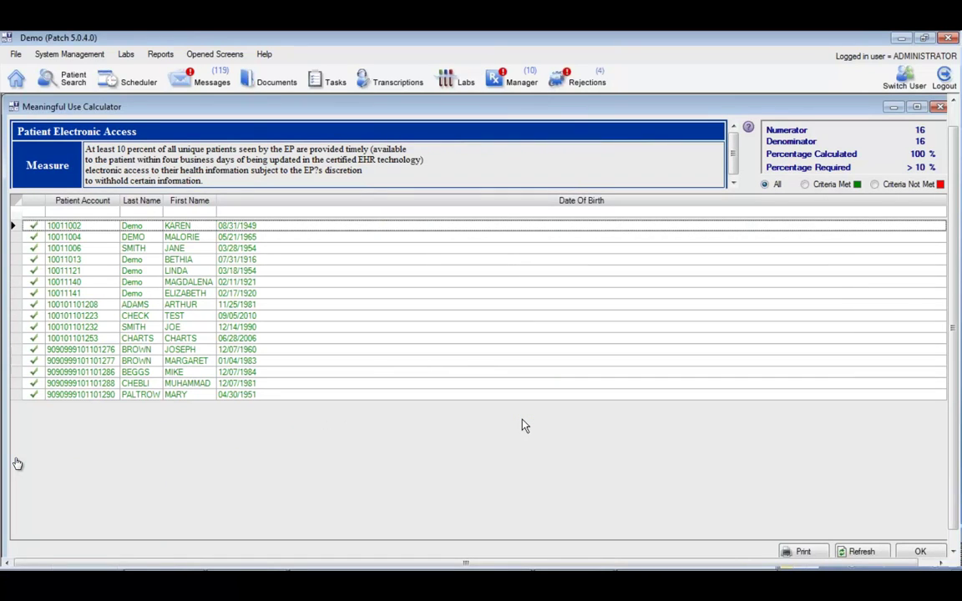
click(876, 184)
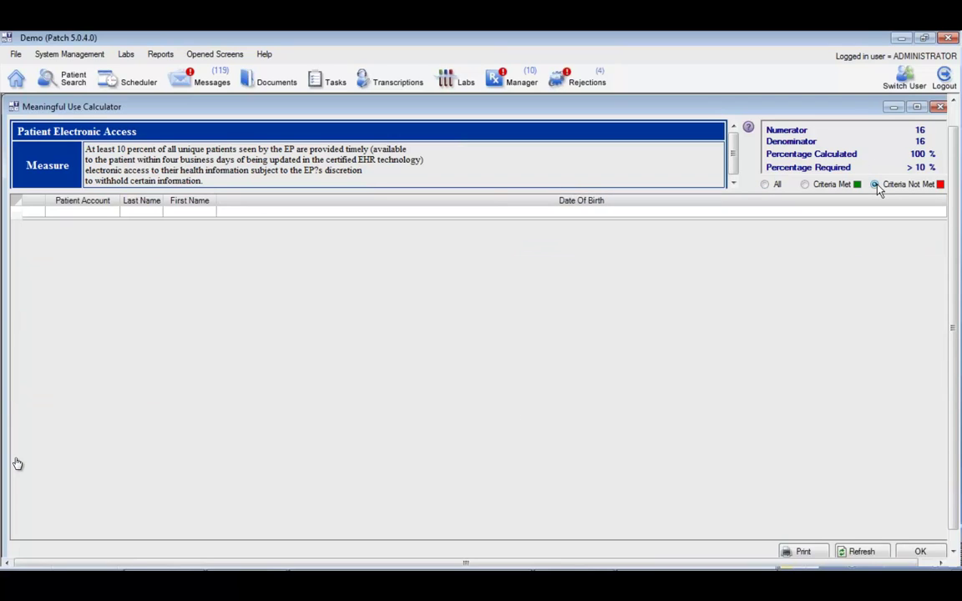
click(805, 185)
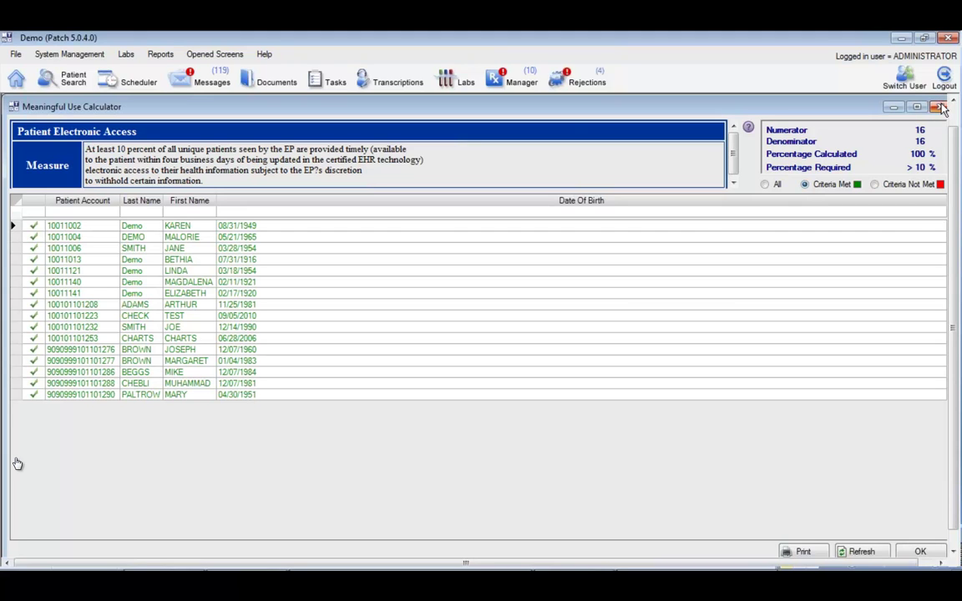
click(939, 108)
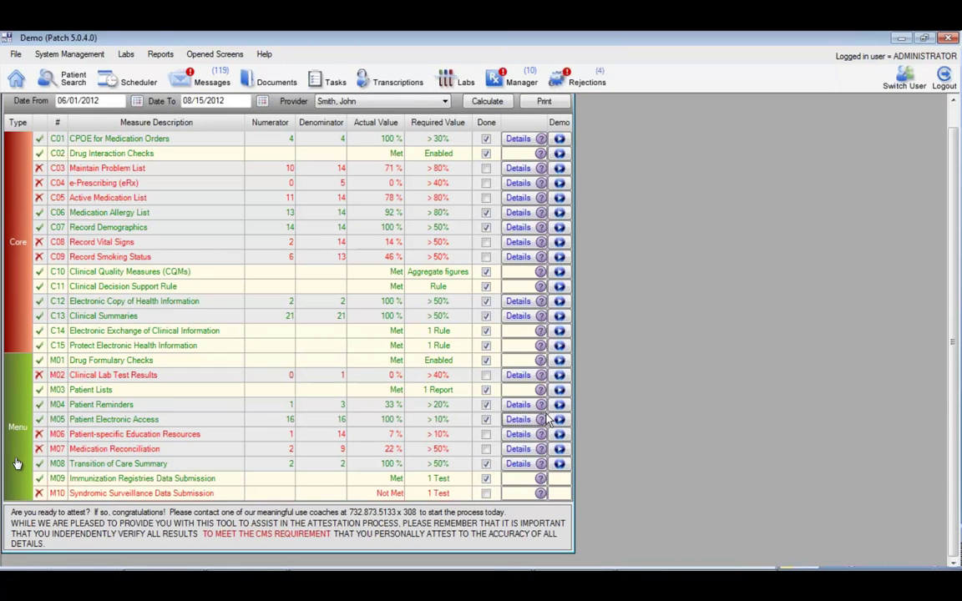
mouse_move(547, 419)
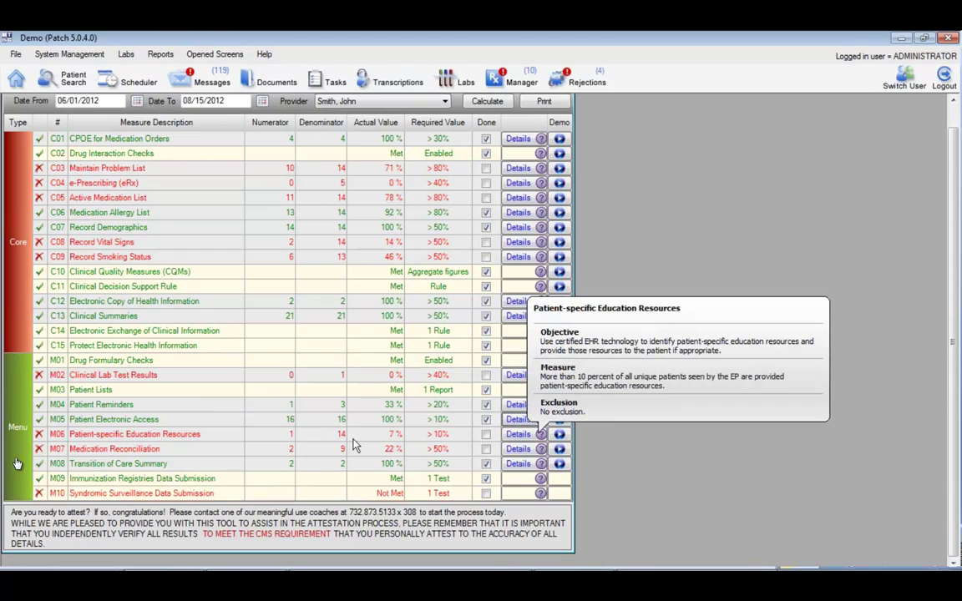
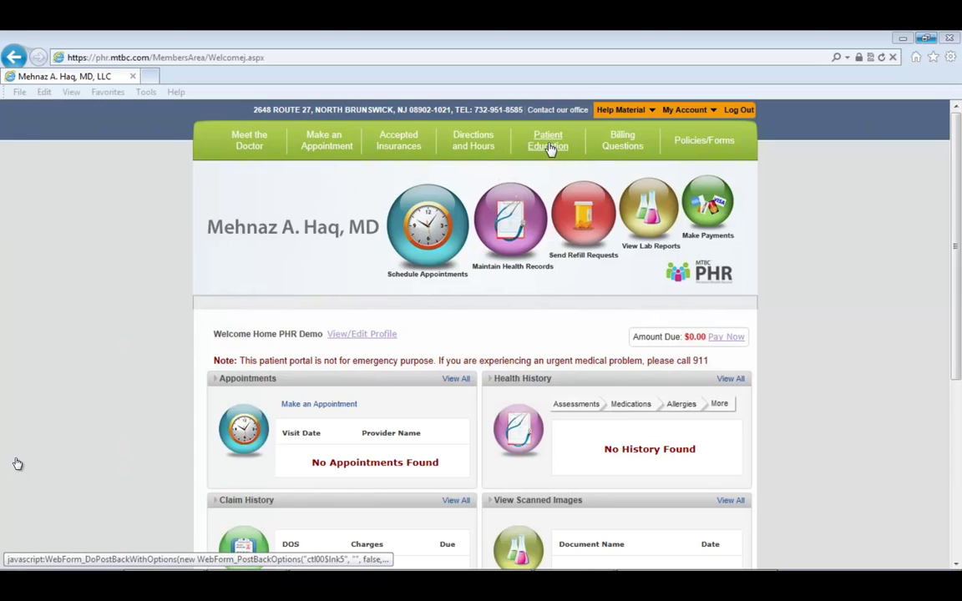
Step: In the web-based patient portal, view the account's Health History, checking medications, allergies, procedures and immunizations
mouse_move(714, 117)
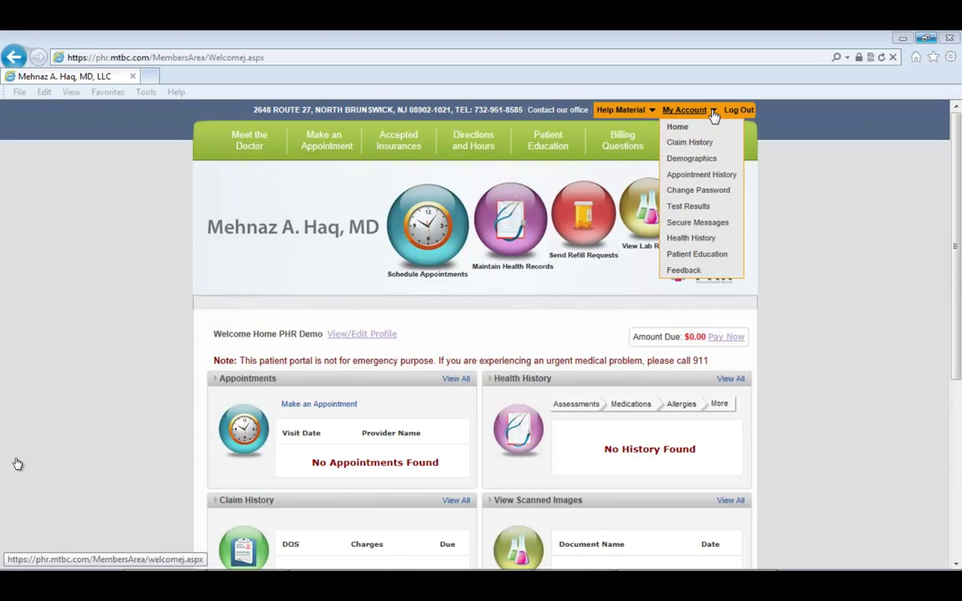
click(690, 241)
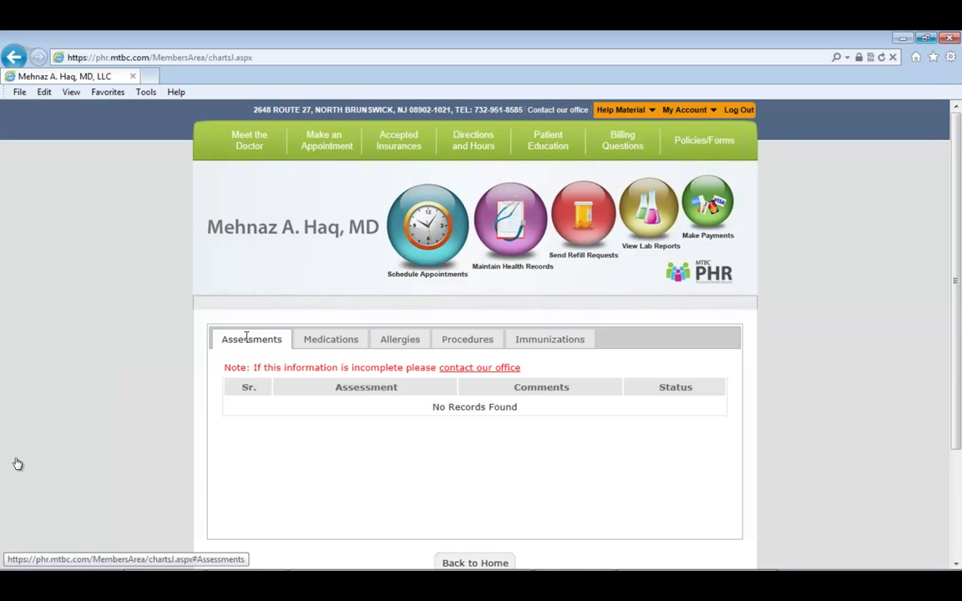
click(339, 341)
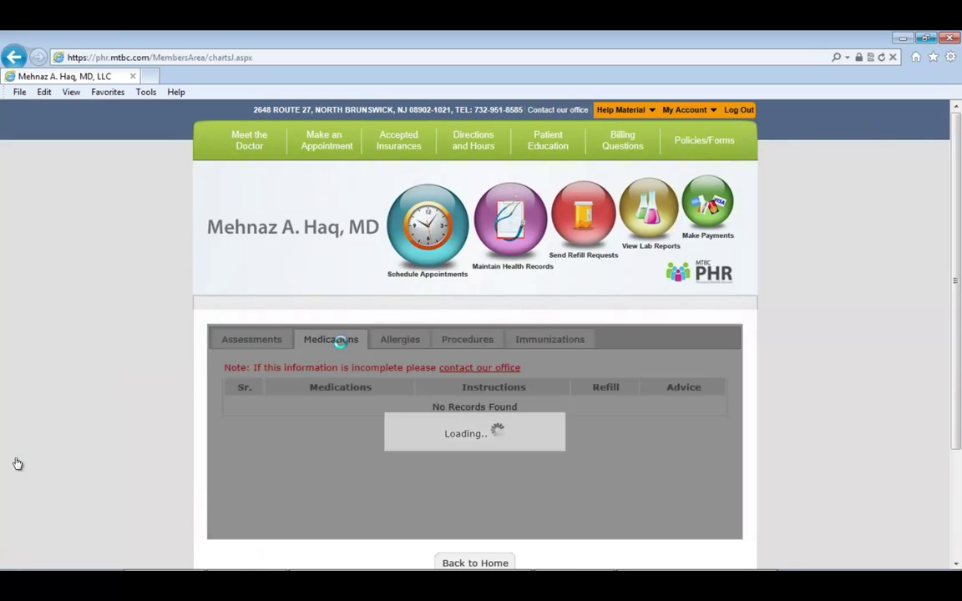
click(392, 343)
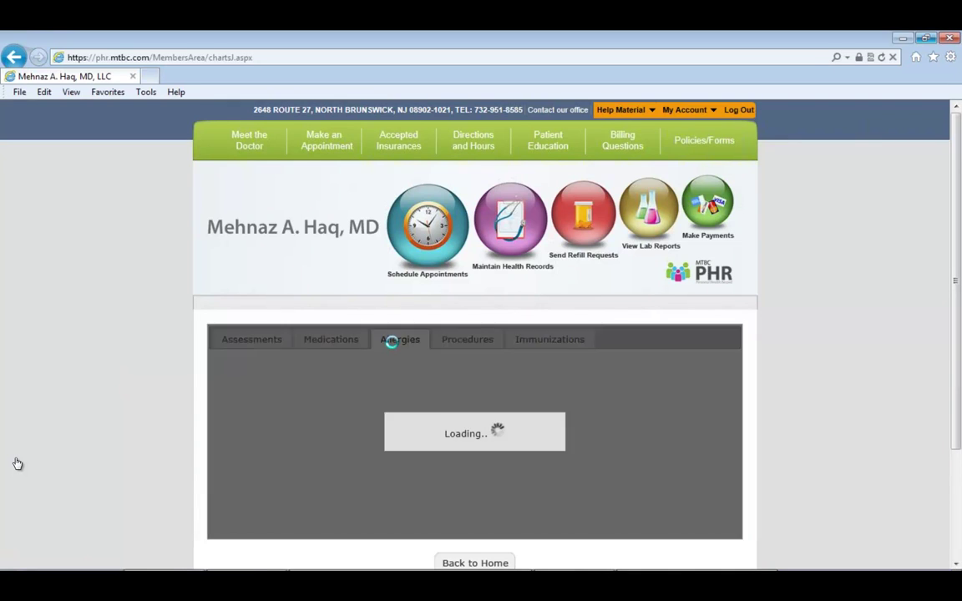
click(461, 342)
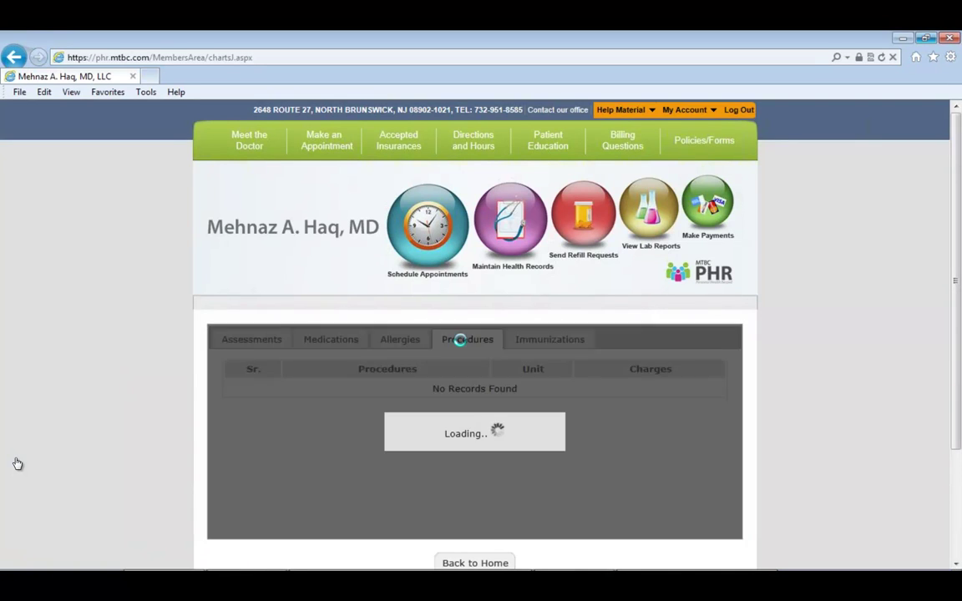
click(535, 340)
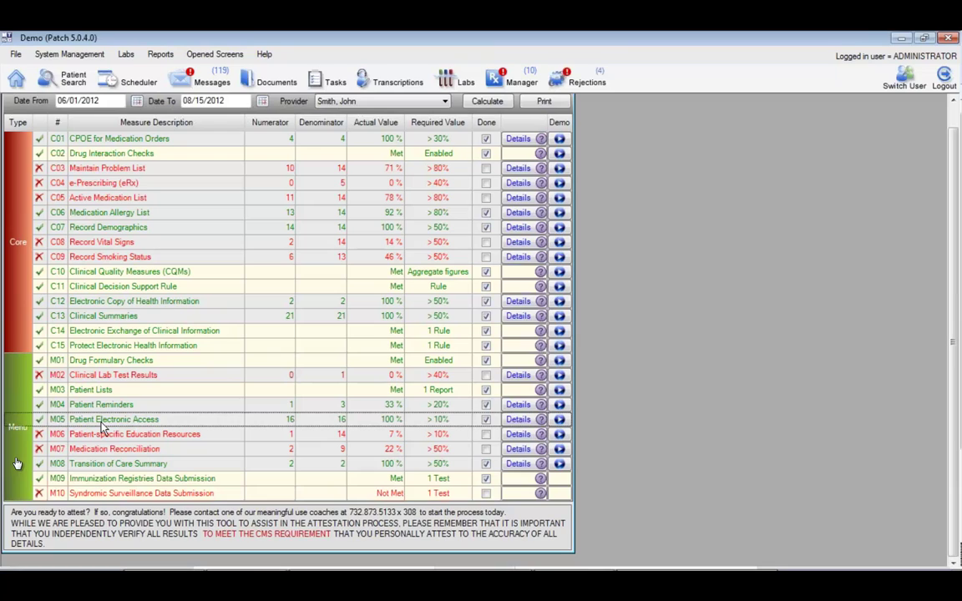
Step: Read the help description of Patient-specific Education Resources (M06) and open the Education records of the first patient listed in Patient Search
click(92, 434)
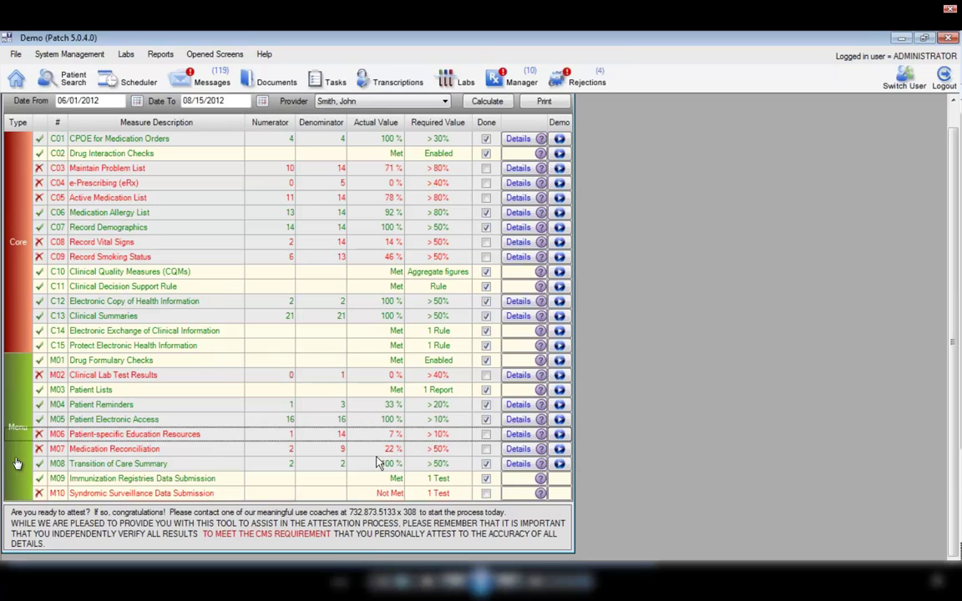
mouse_move(540, 435)
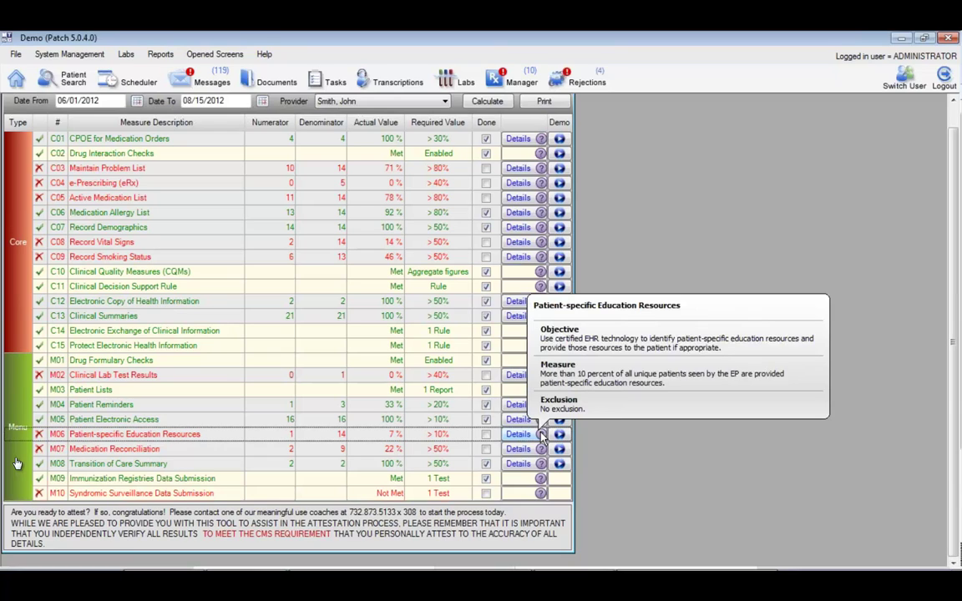
click(74, 81)
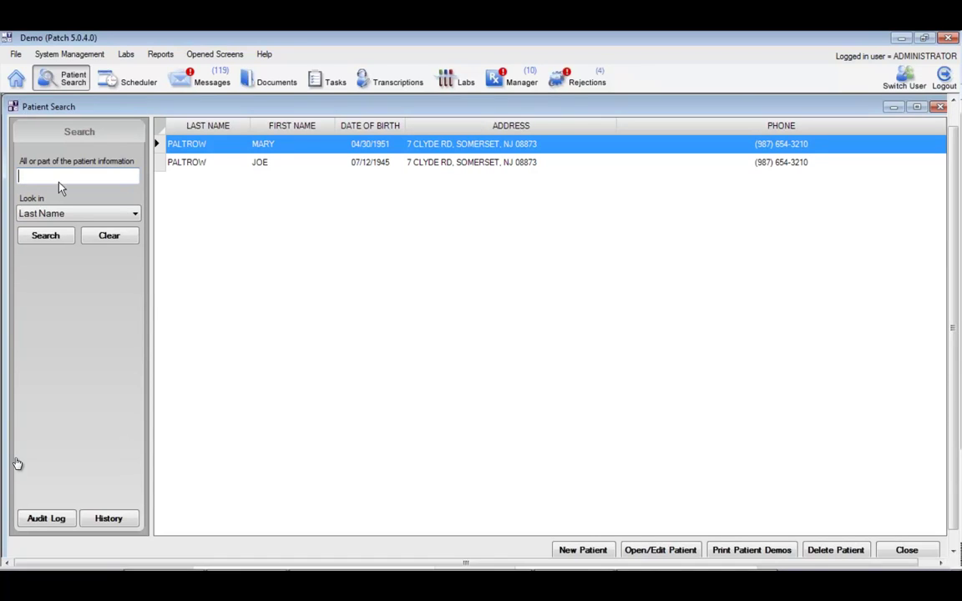
double_click(183, 148)
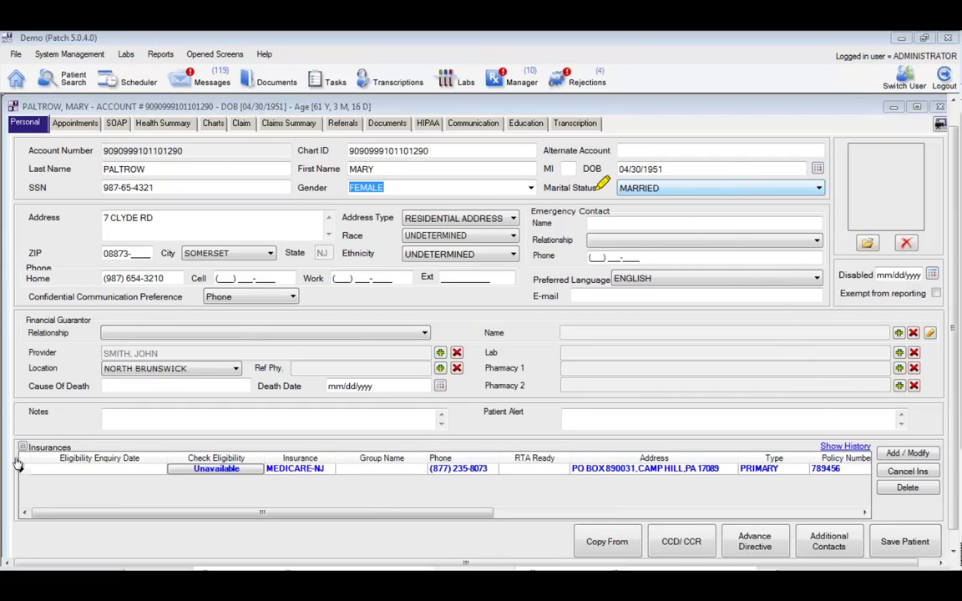
drag(511, 122, 545, 123)
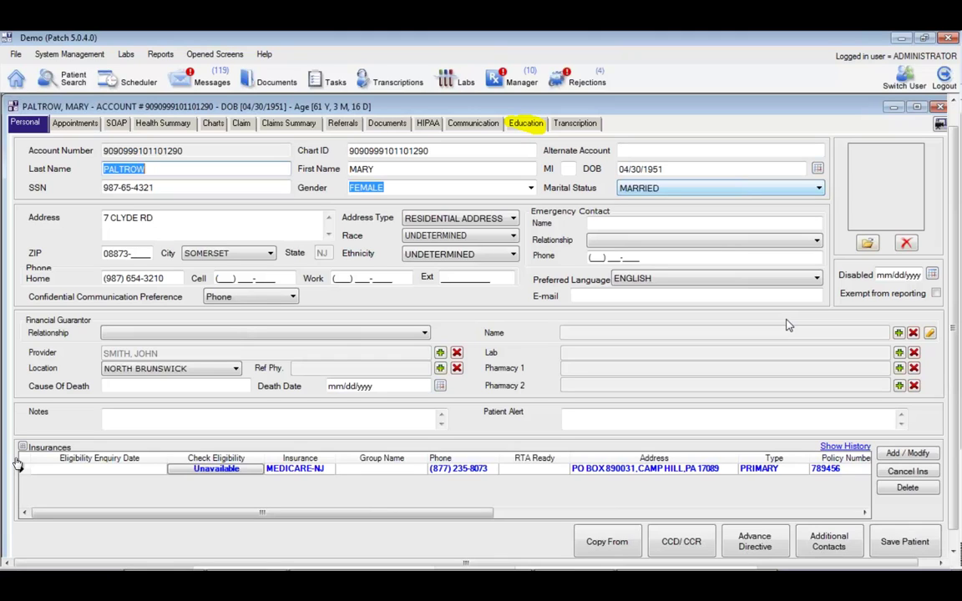
click(526, 122)
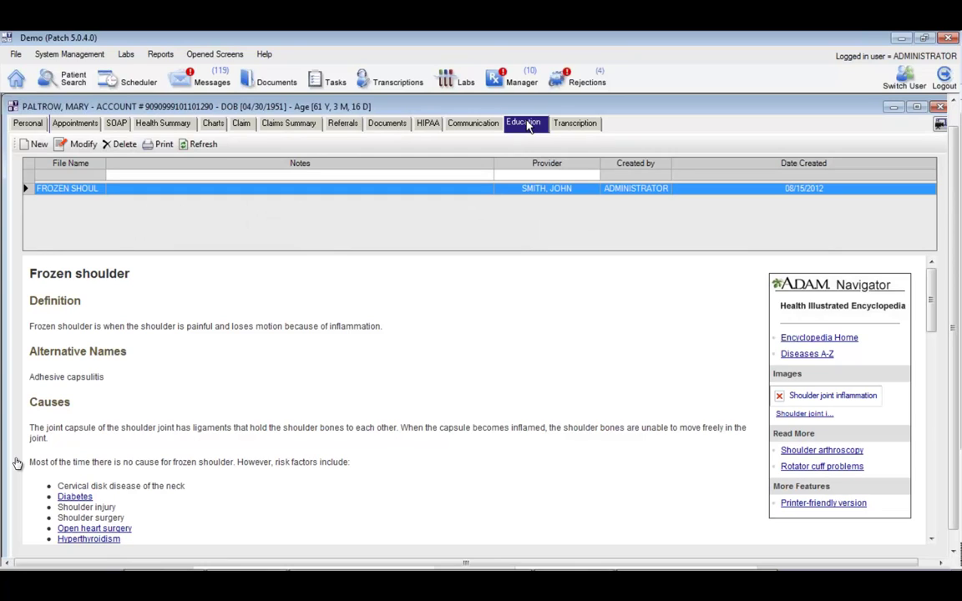
Step: Start a new education record for the patient, search the health encyclopedia for "frozen shoulder" and open the Frozen shoulder article
click(37, 146)
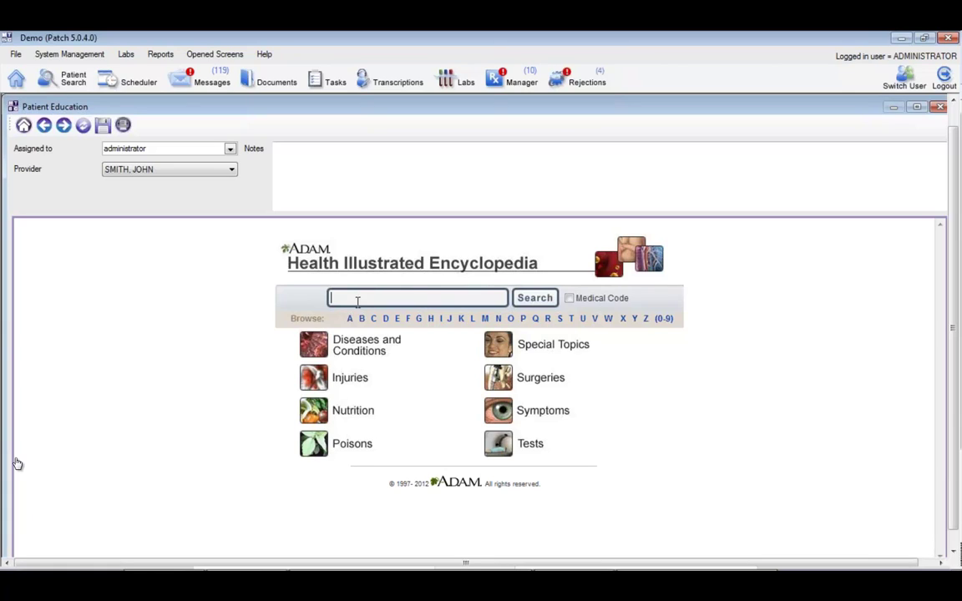
text(frozen shoulder)
click(545, 301)
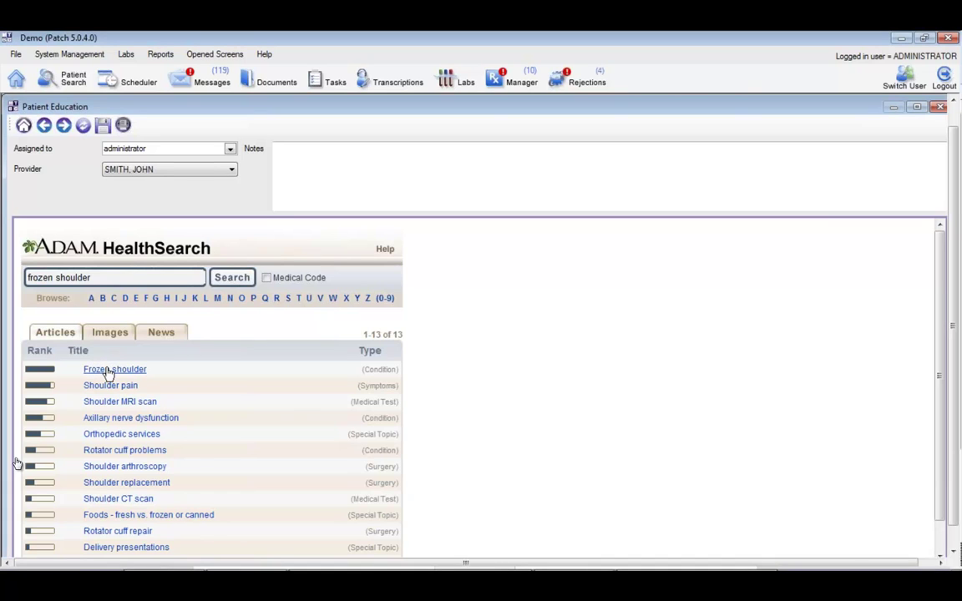
click(107, 369)
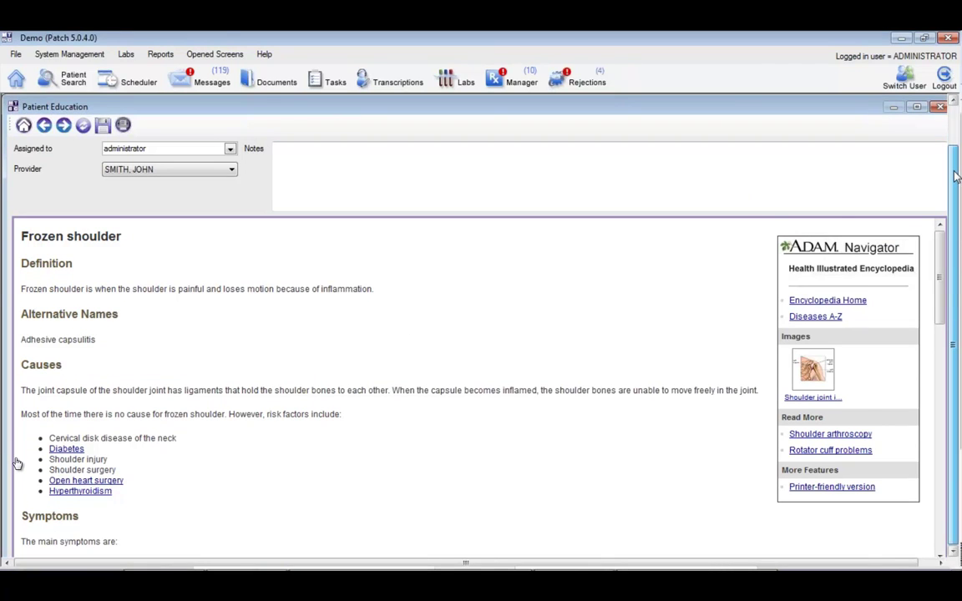
Step: Read through the Frozen shoulder article, save it to the patient's education records and close the patient chart
scroll(957, 135, down, 1)
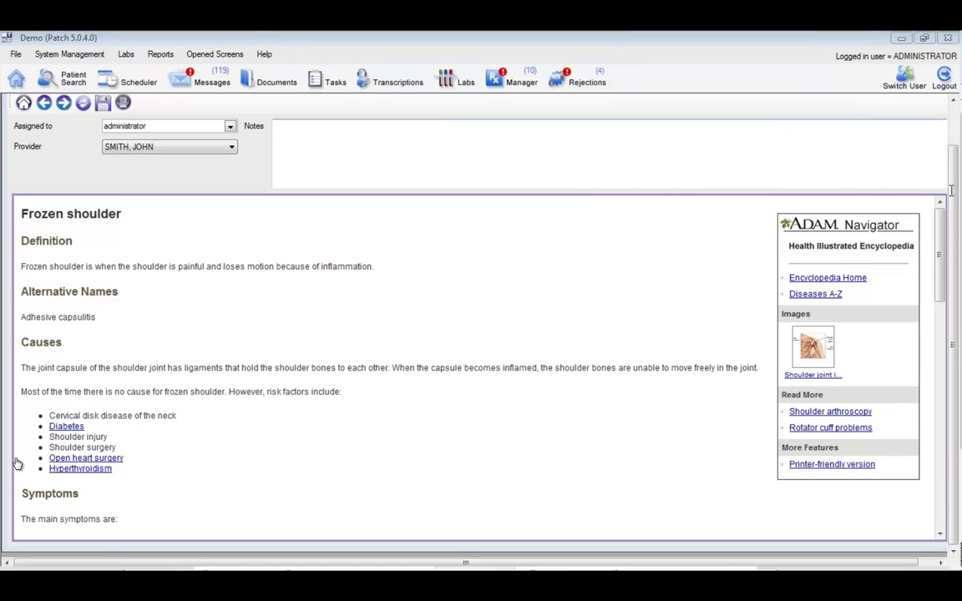
scroll(941, 284, down, 3)
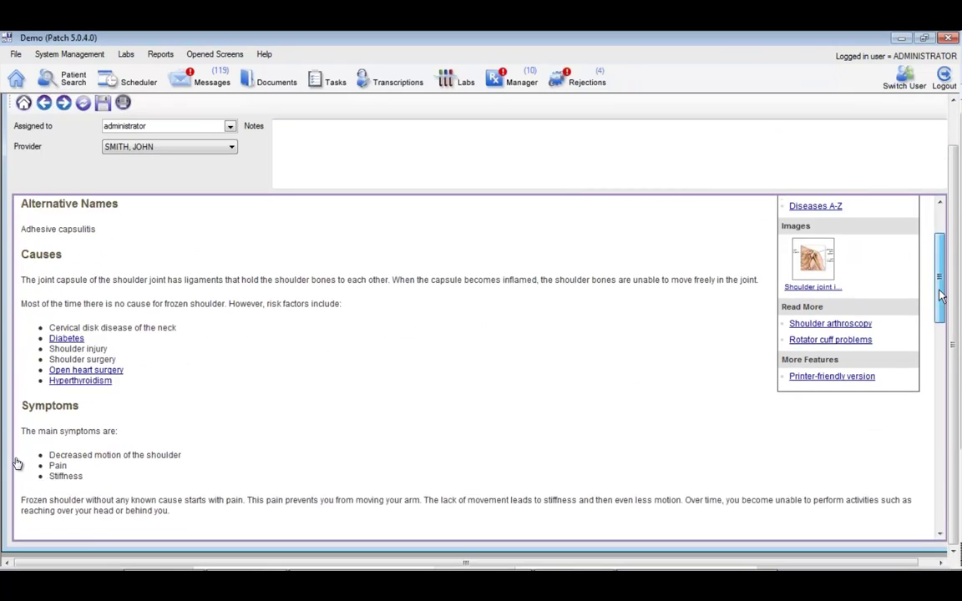
scroll(940, 311, down, 4)
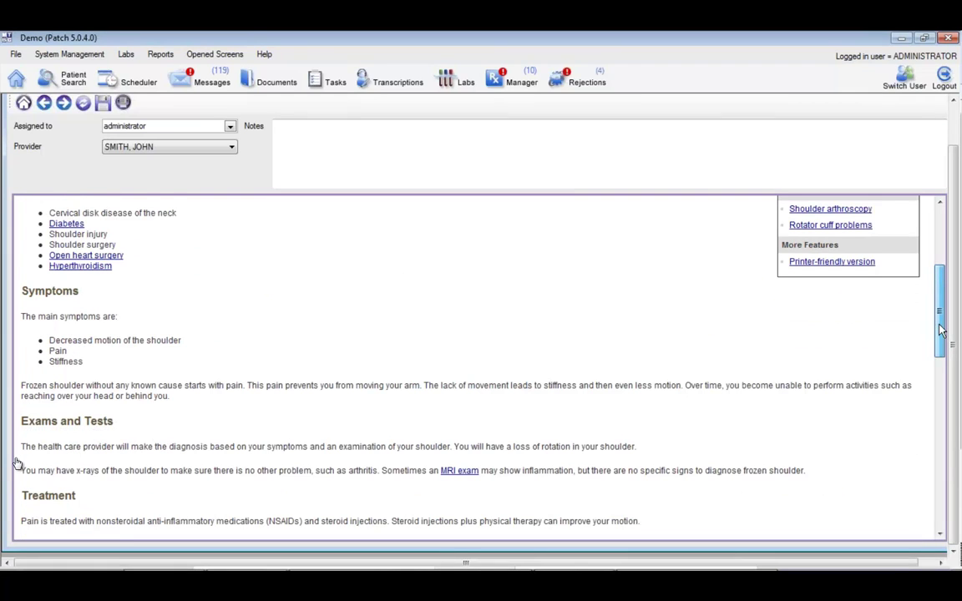
scroll(940, 351, down, 3)
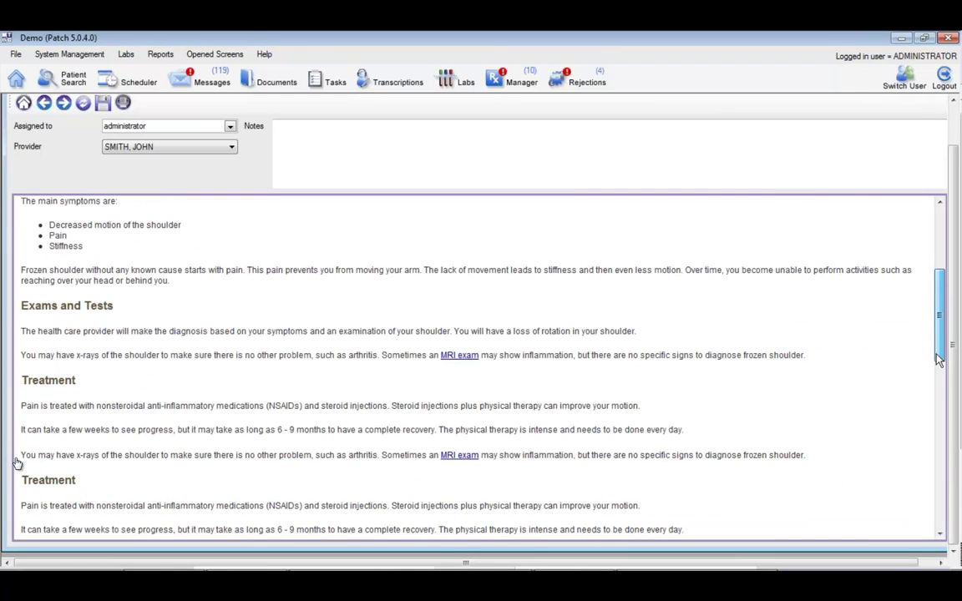
scroll(936, 388, down, 9)
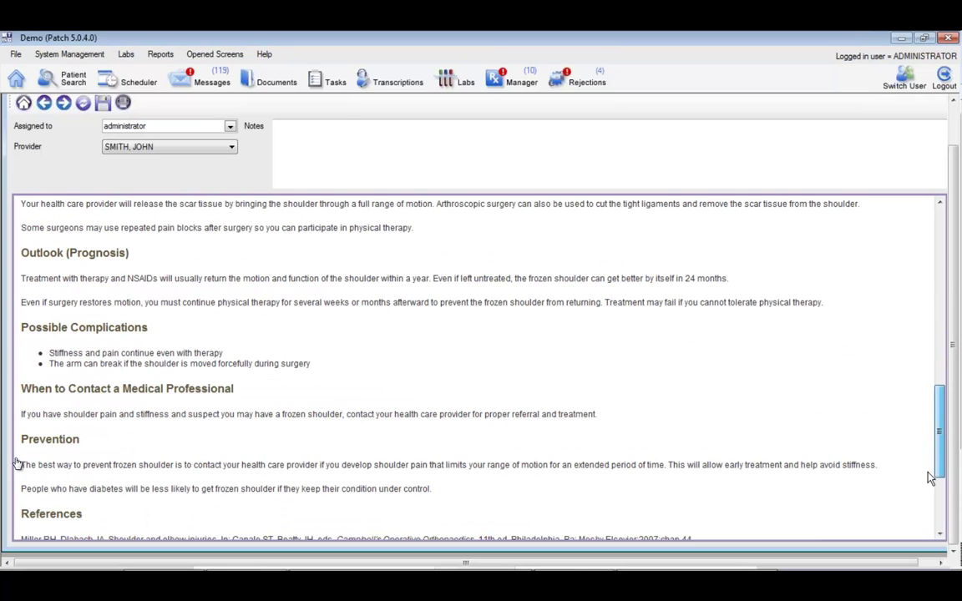
scroll(928, 477, down, 3)
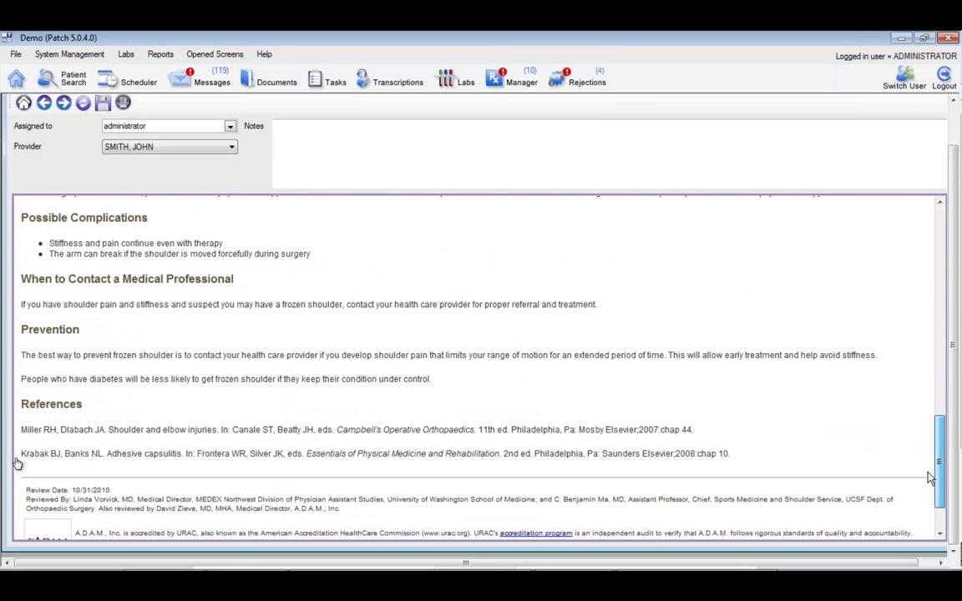
drag(930, 477, 939, 221)
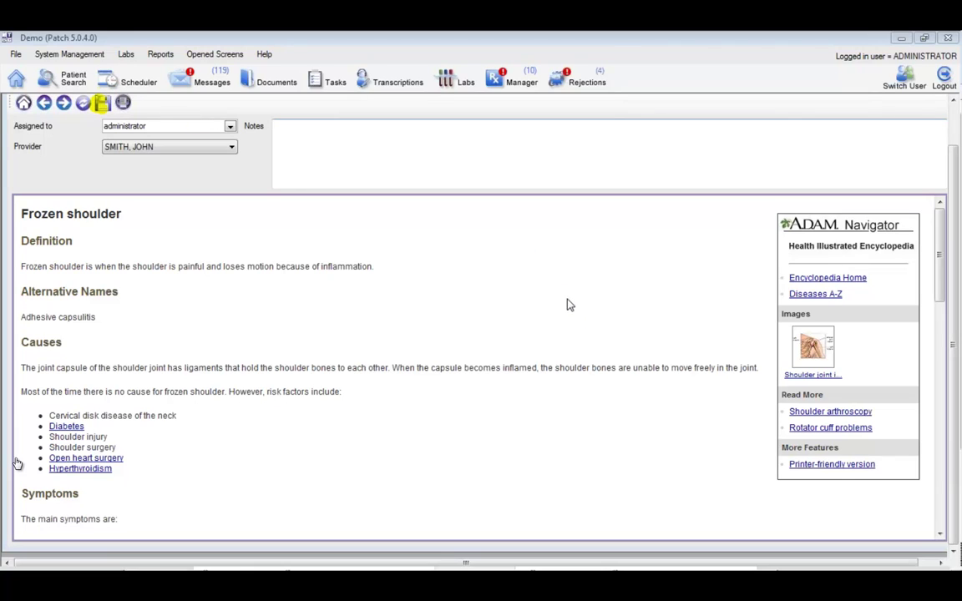
click(103, 103)
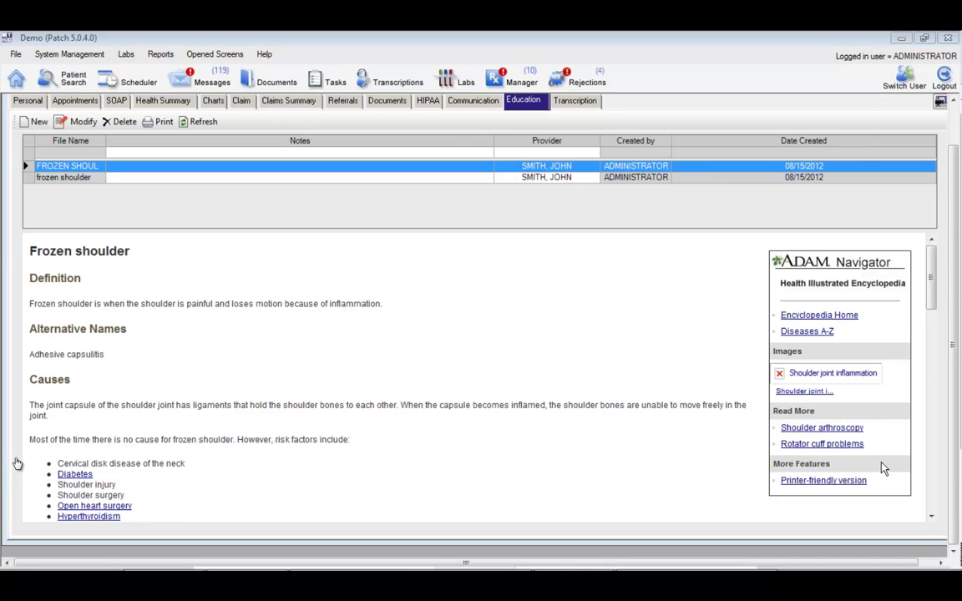
click(942, 134)
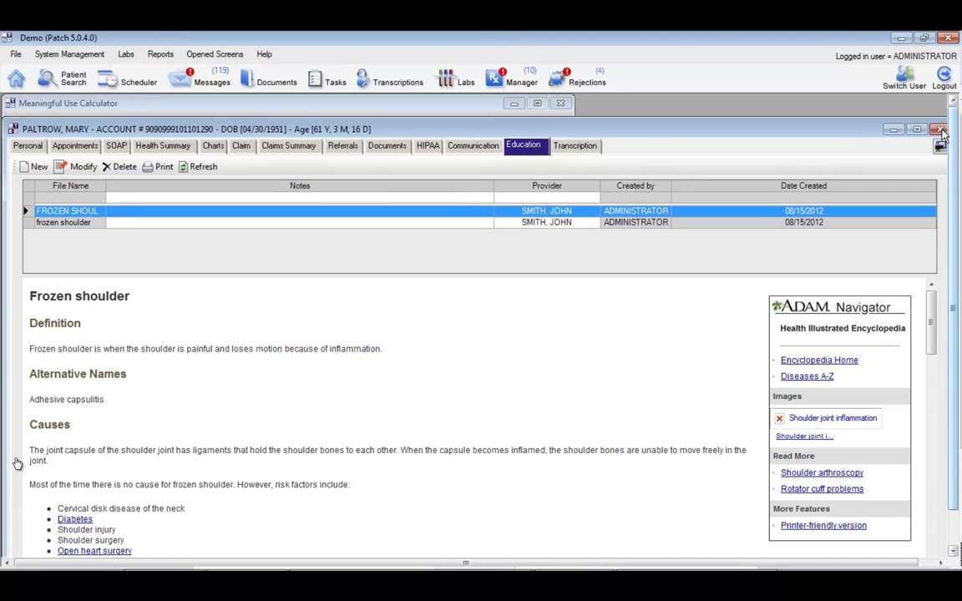
click(940, 132)
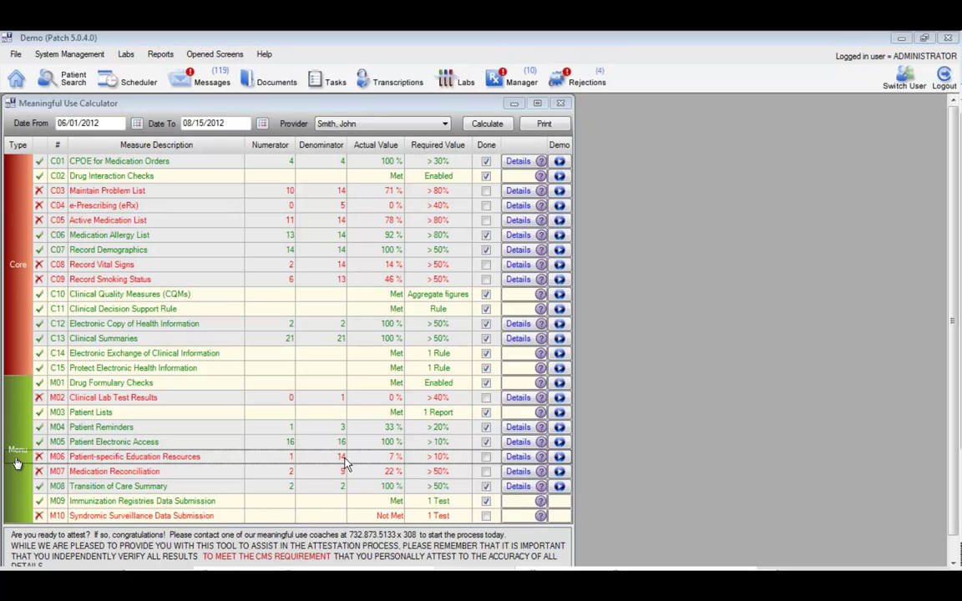
Step: View the Patient-specific Education Resources (M06) details and check the Education records of the tenth patient listed
click(521, 459)
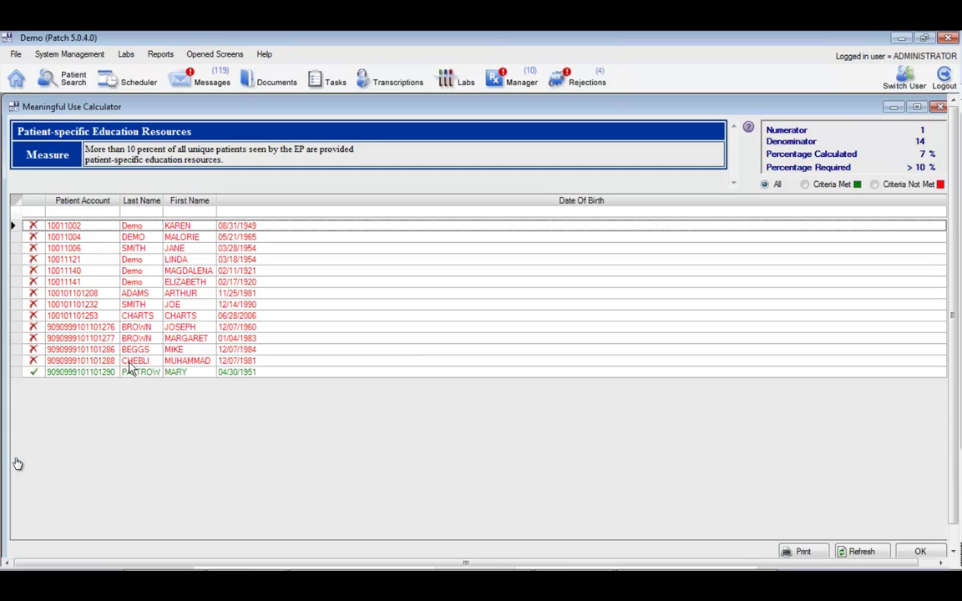
click(183, 329)
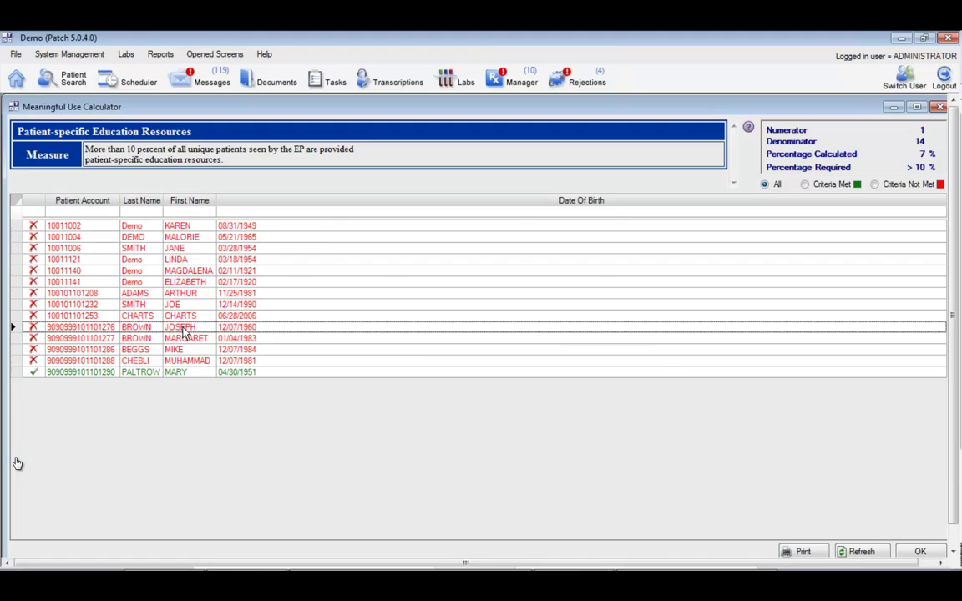
double_click(183, 331)
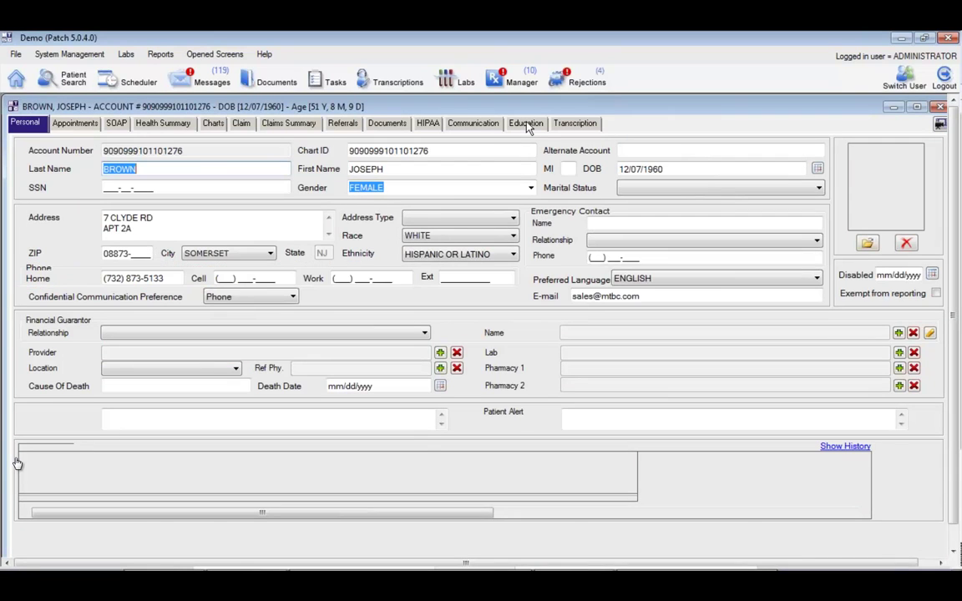
click(526, 124)
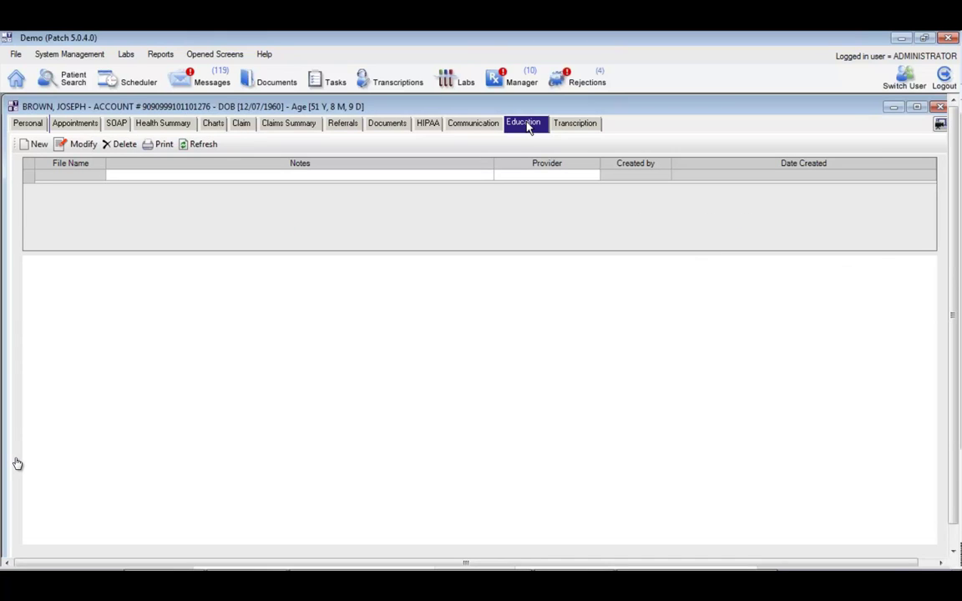
click(940, 108)
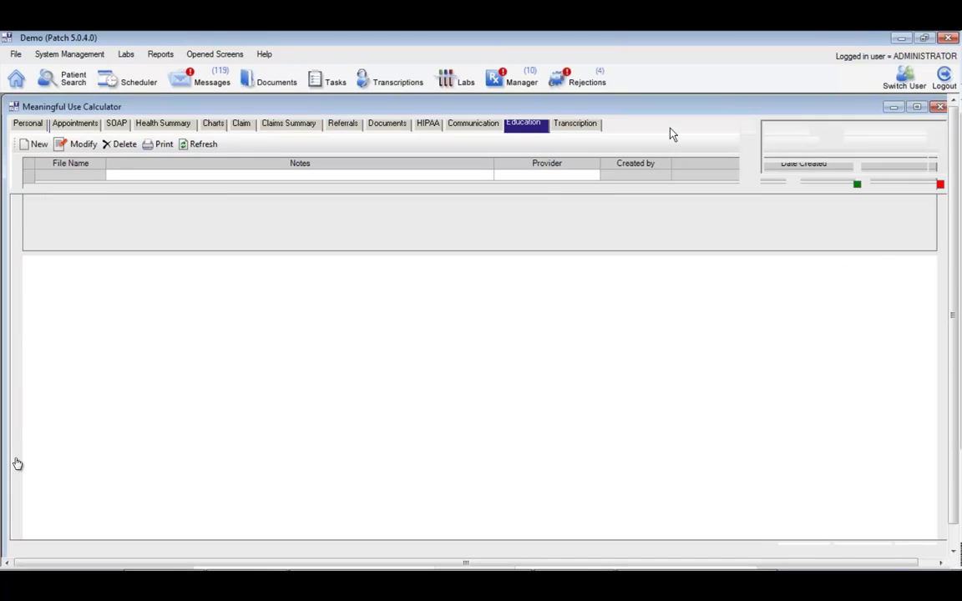
click(940, 109)
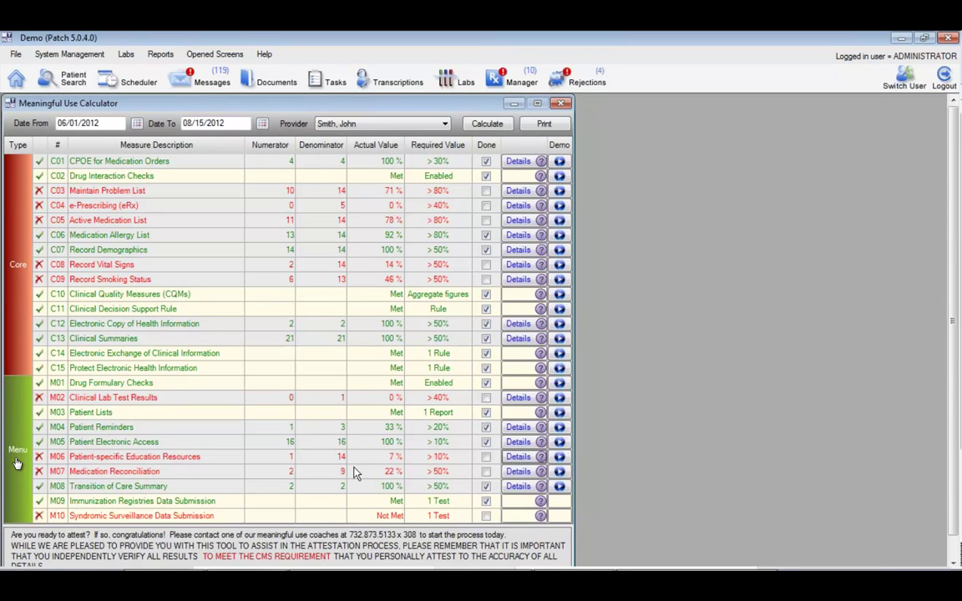
Step: From the Patient-specific Education Resources (M06) details, open the first listed patient's Education records and start a new record
click(445, 460)
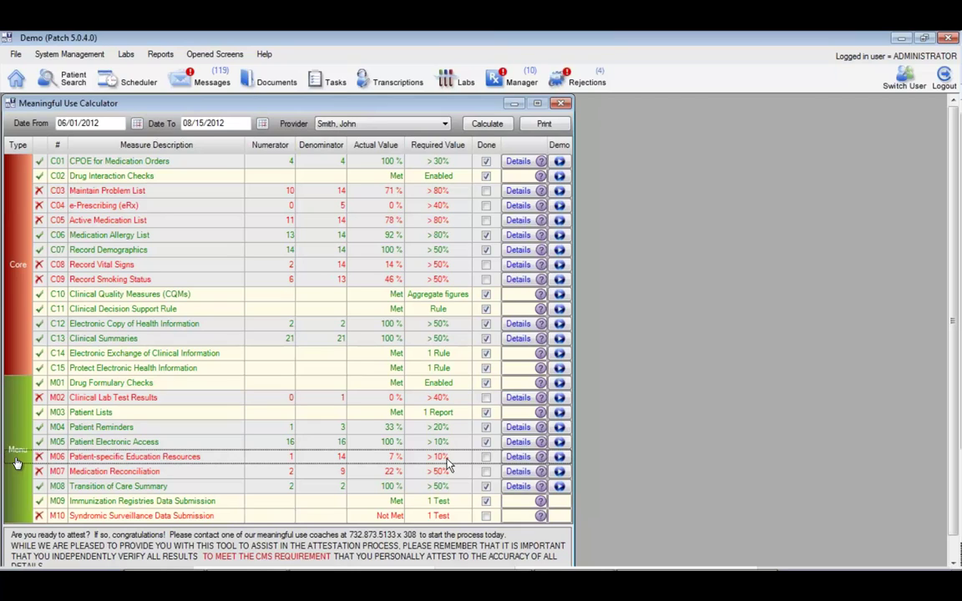
mouse_move(516, 462)
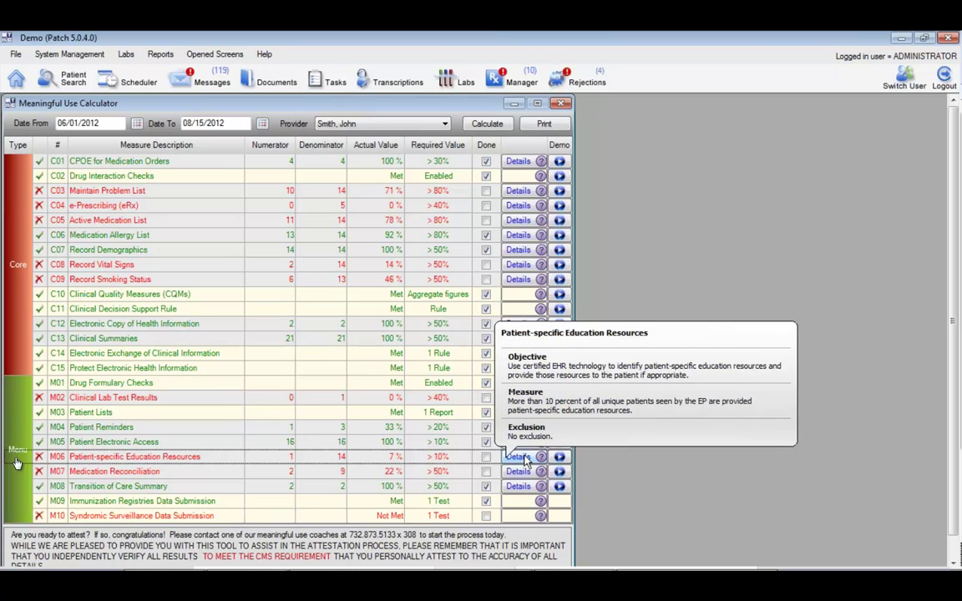
click(524, 458)
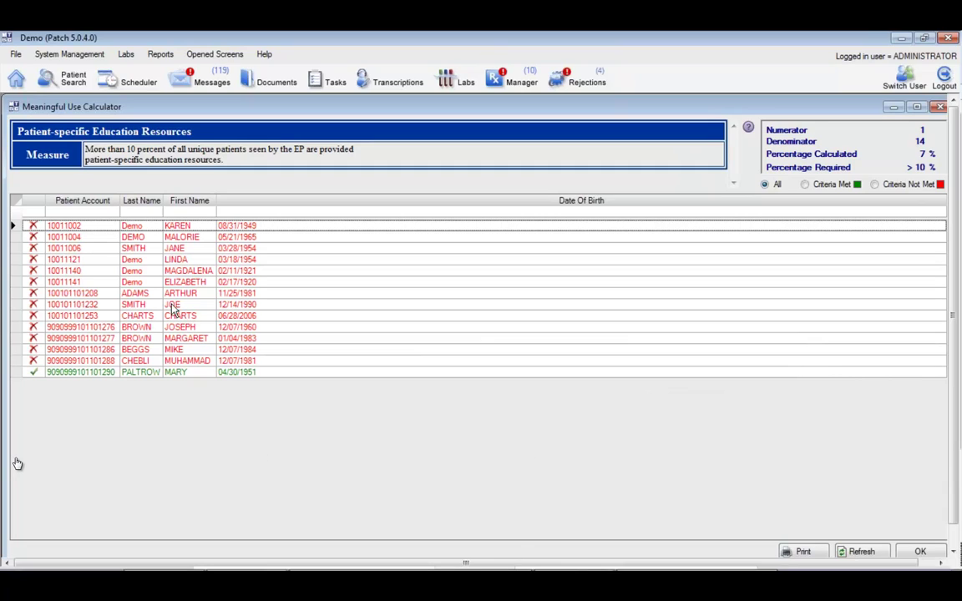
double_click(183, 227)
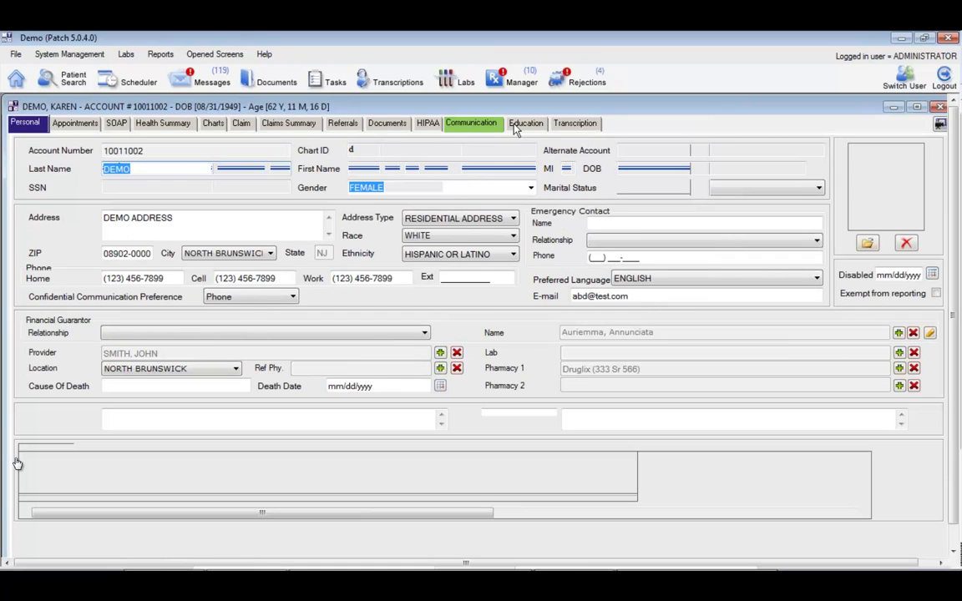
click(518, 125)
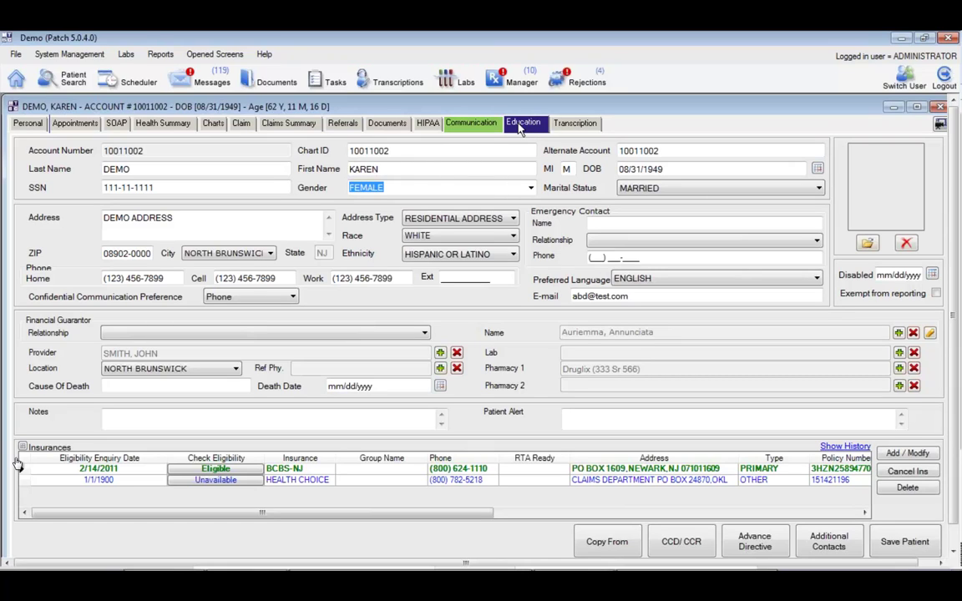
click(520, 125)
click(527, 128)
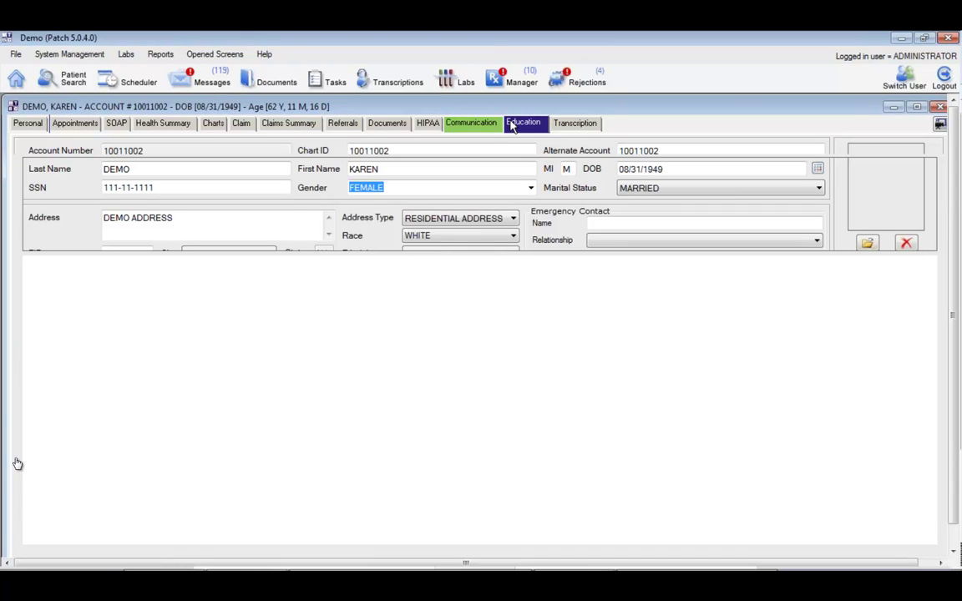
click(571, 123)
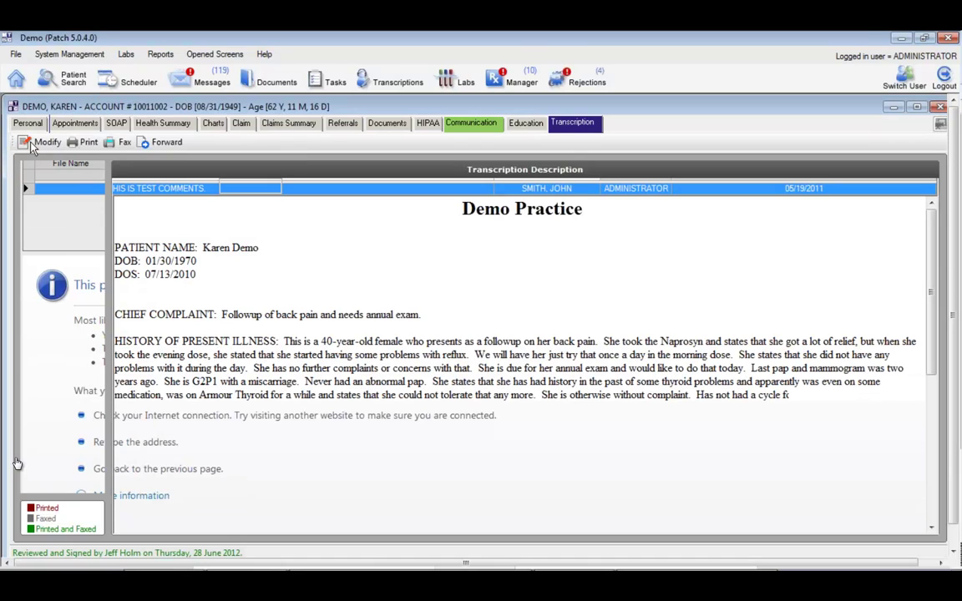
click(522, 123)
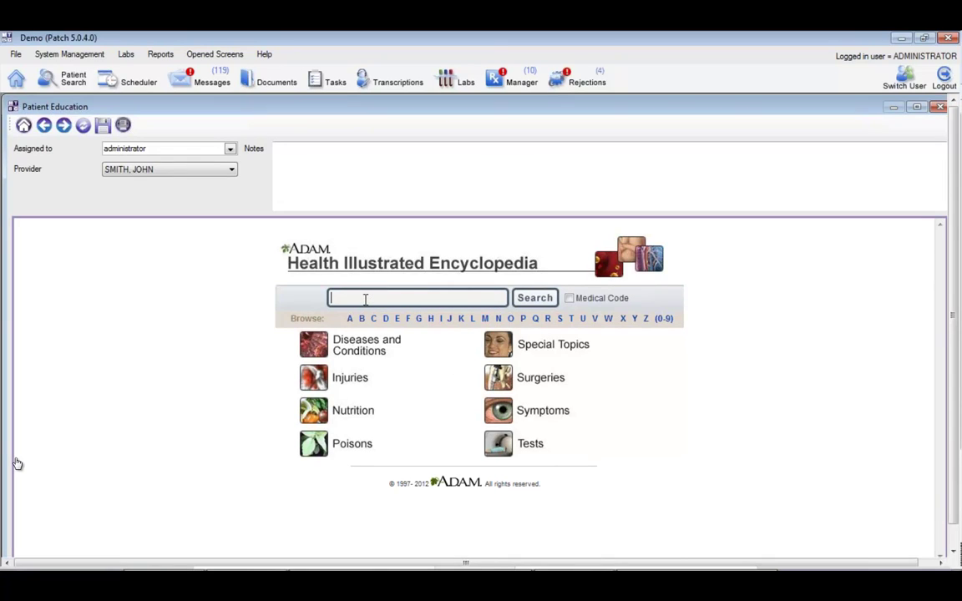
Step: Search the health encyclopedia for "asthma", save the Asthma article to the patient's education records and close the chart
text(asthma)
click(535, 299)
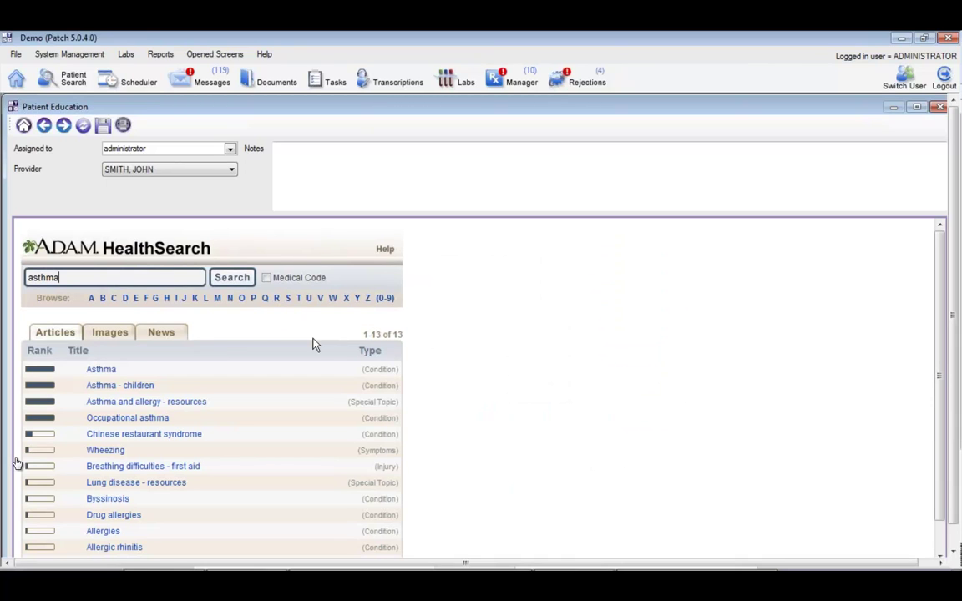
click(101, 371)
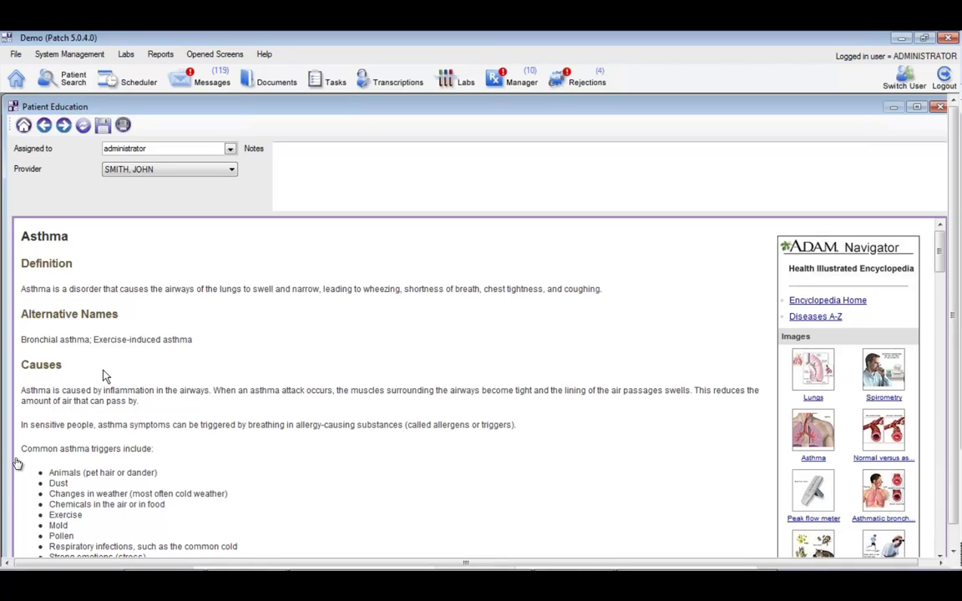
click(103, 126)
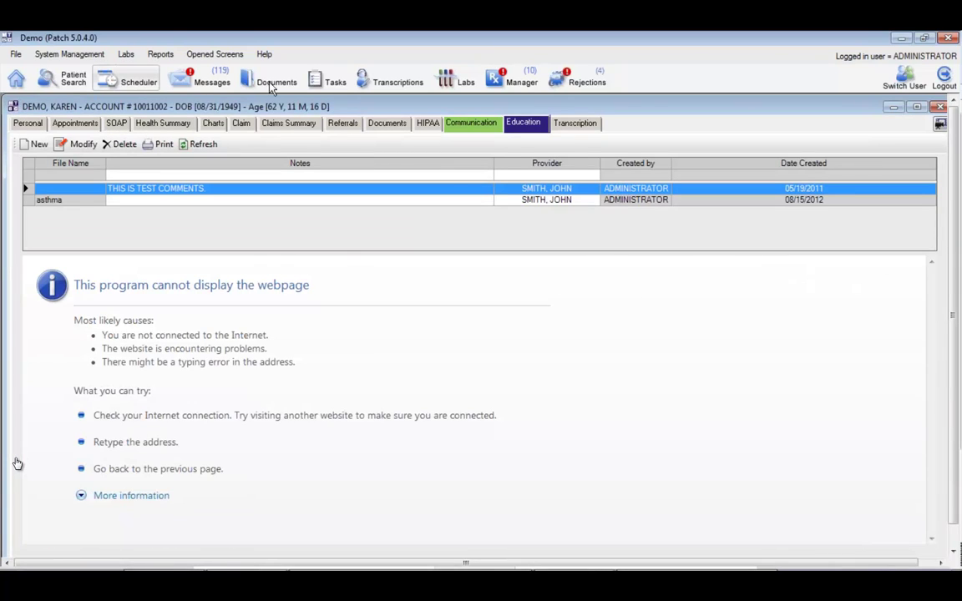
click(942, 109)
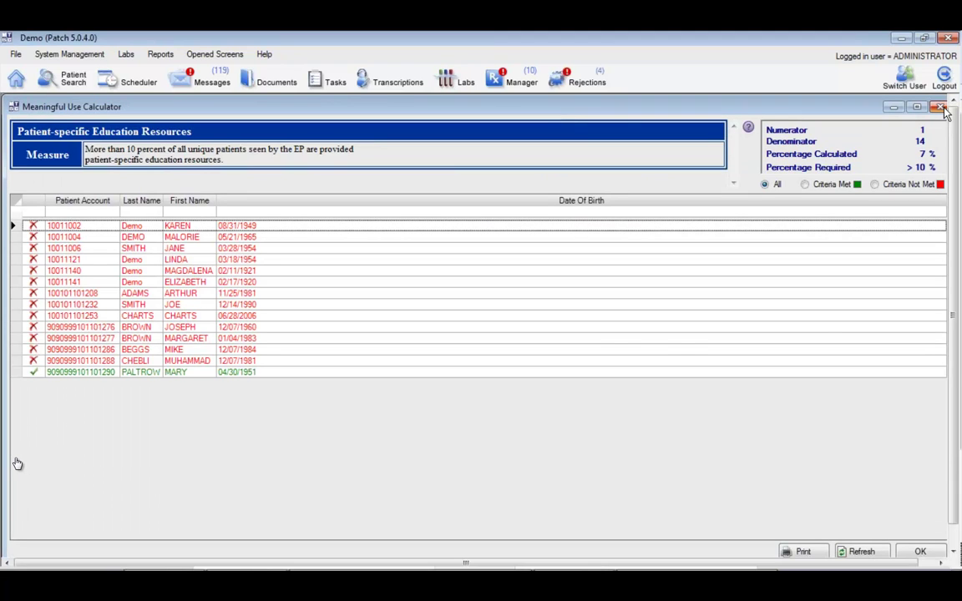
Step: Refresh the M06 details and check the first listed patient's criteria status, then return to the measure list
click(867, 553)
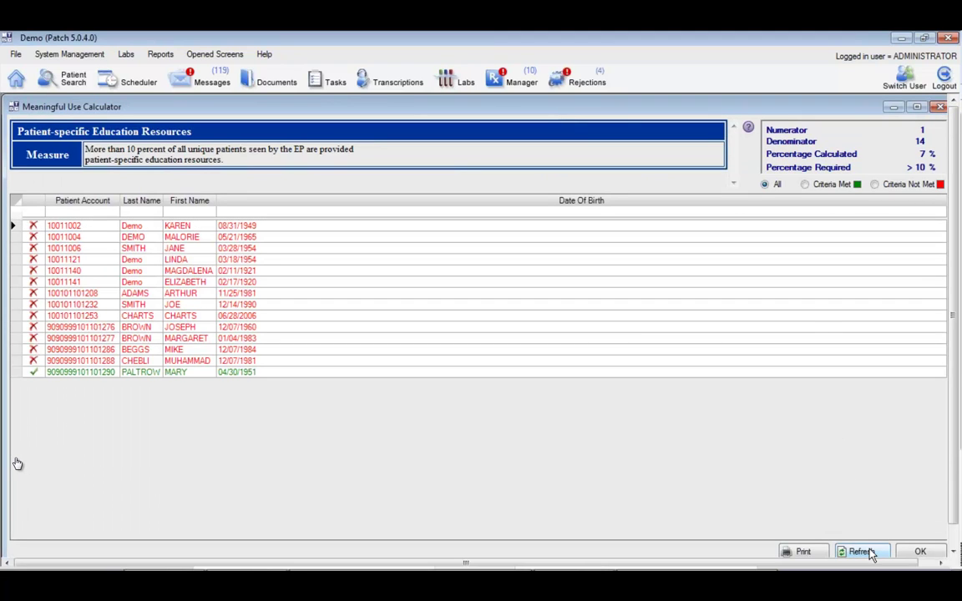
click(173, 232)
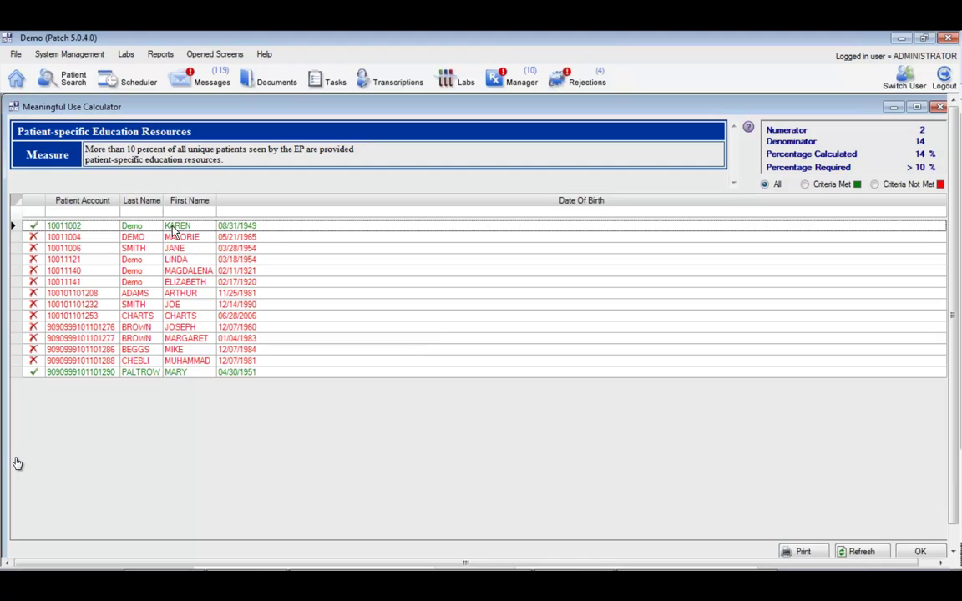
click(939, 109)
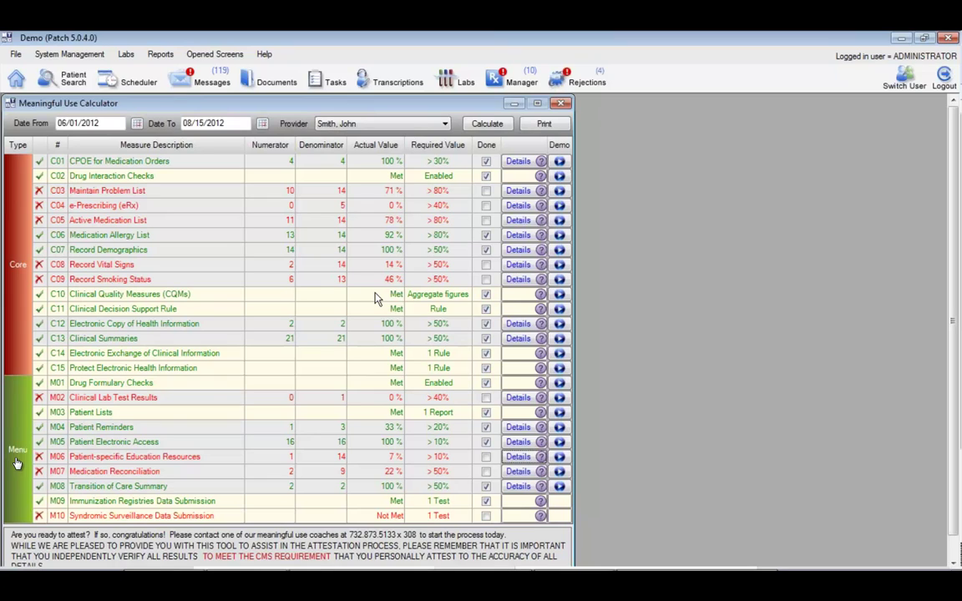
Step: View the Medication Reconciliation (M07) description and details, and open the first listed patient's record
click(94, 474)
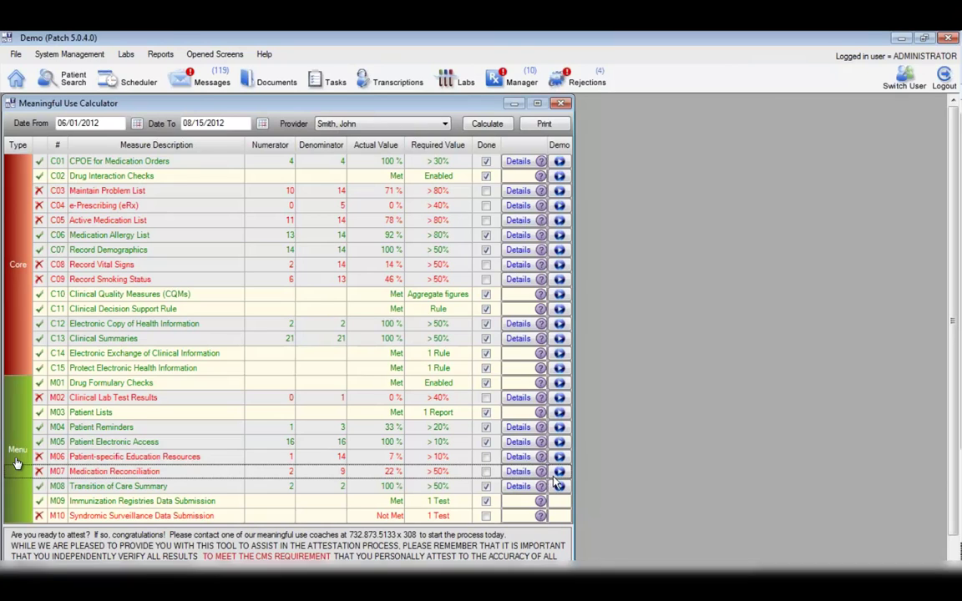
mouse_move(546, 479)
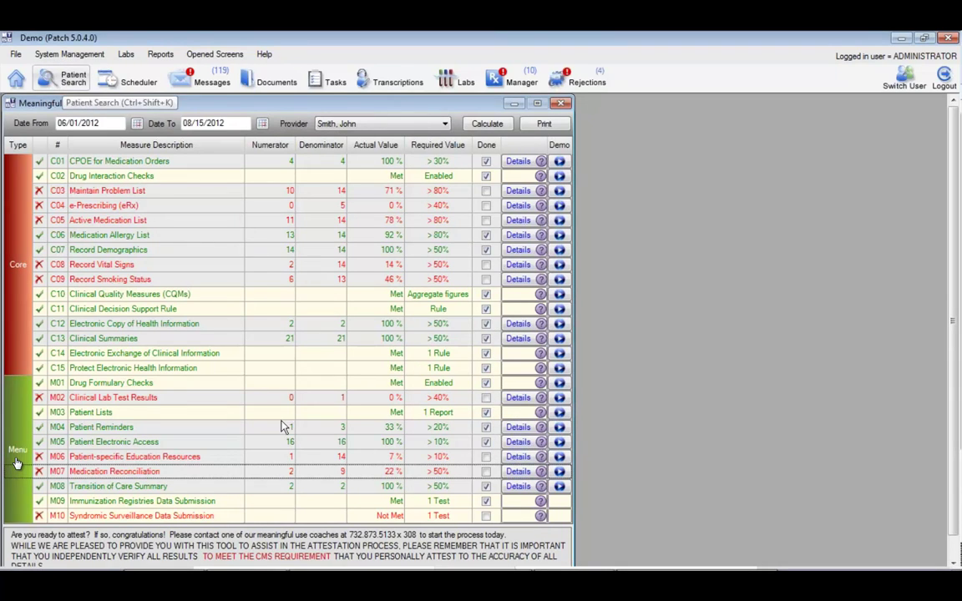
click(519, 472)
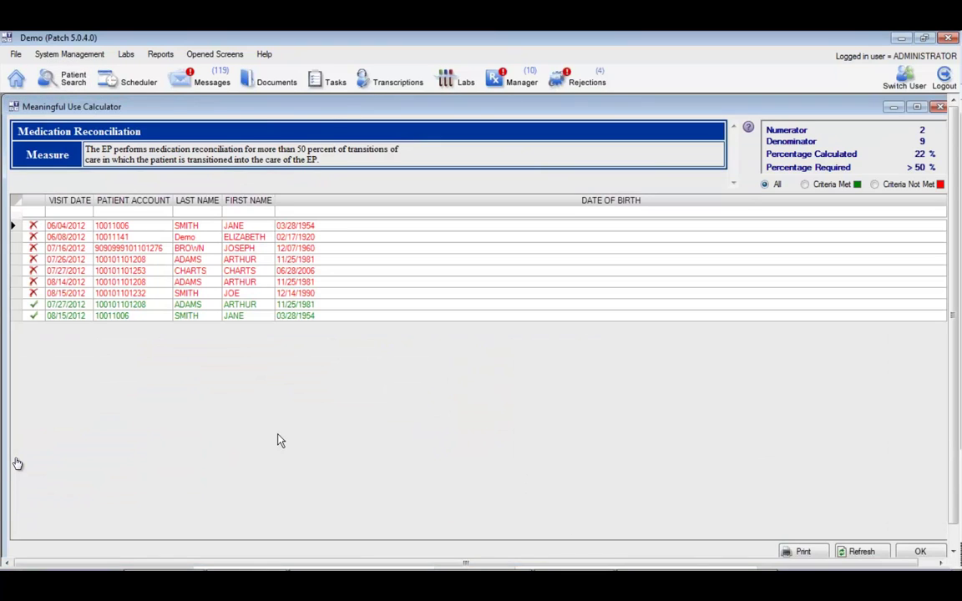
click(201, 227)
double_click(200, 227)
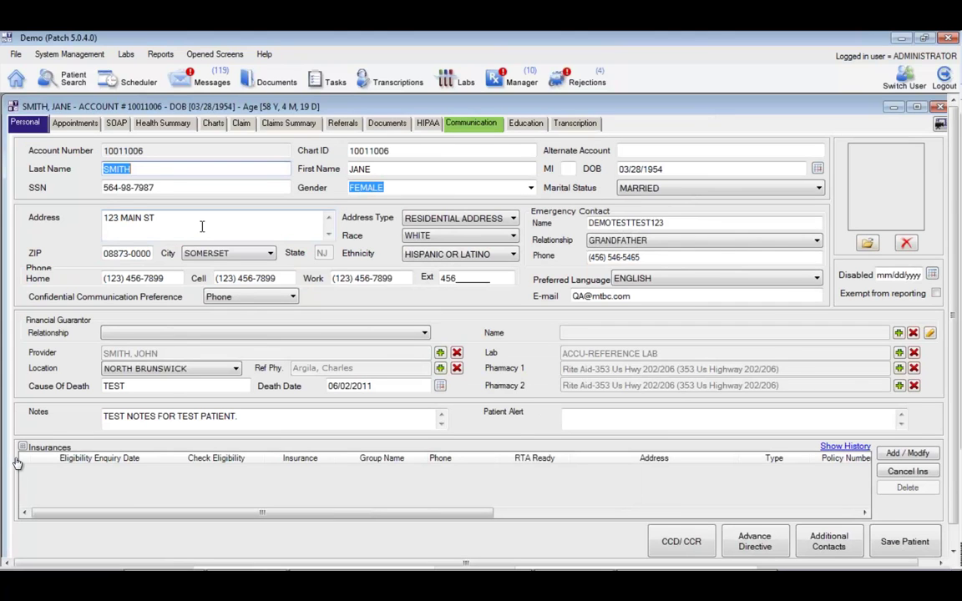
Step: Open the Plan of Care section of the patient's 08/15/2012 chart
click(211, 126)
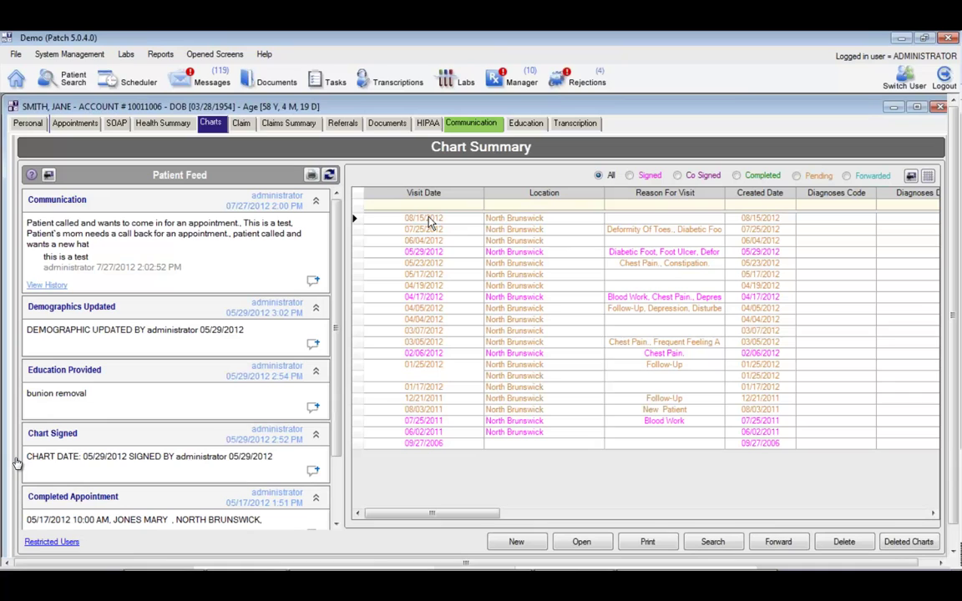
double_click(428, 220)
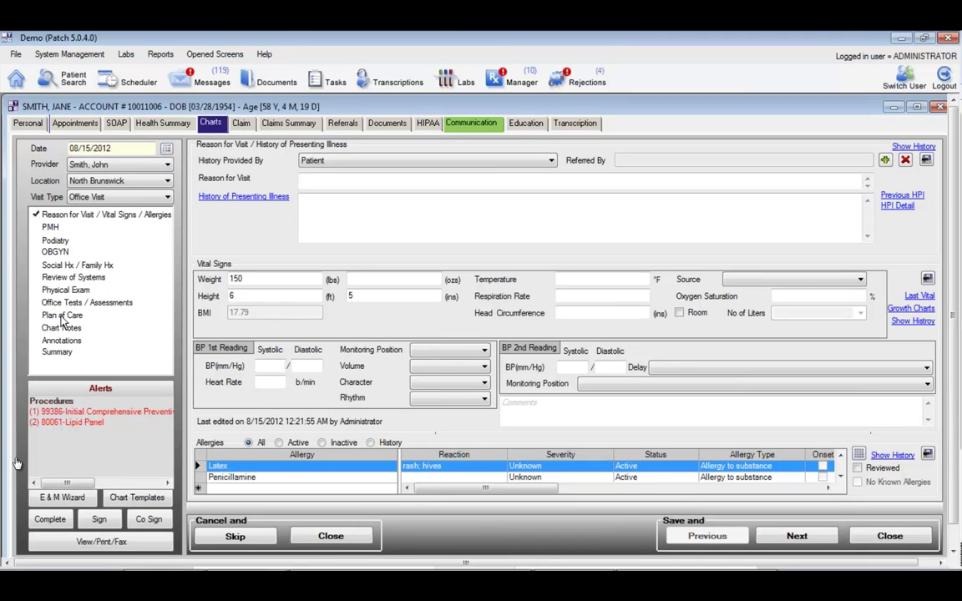
click(61, 317)
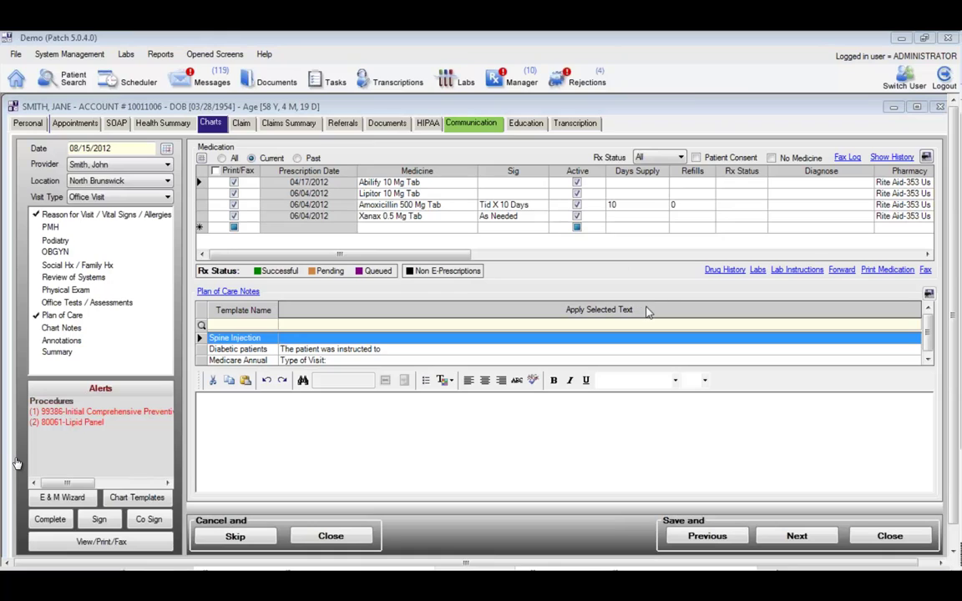
Step: View the patient's Drug History from the Plan of Care, then save and close the chart
drag(695, 270, 743, 270)
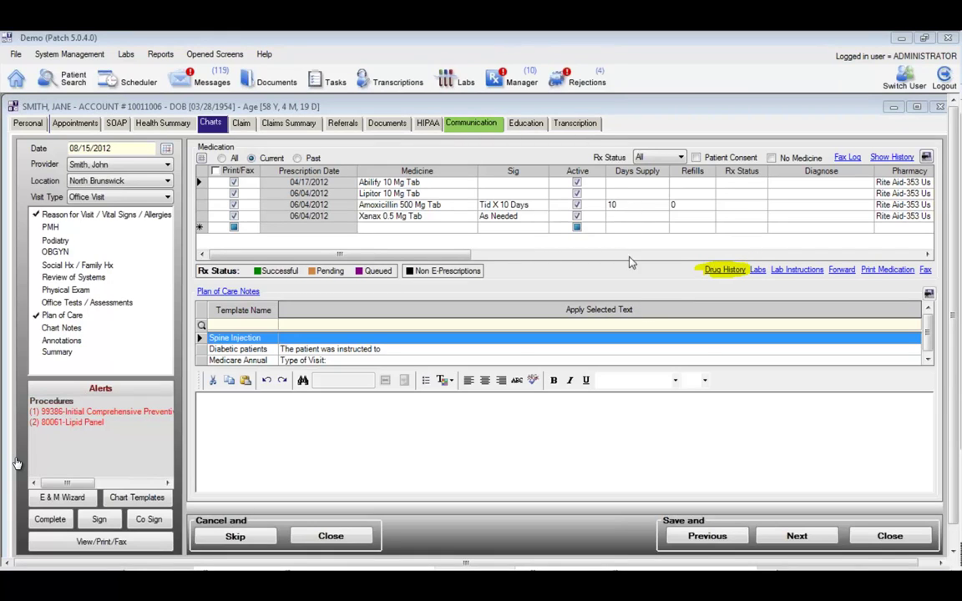
key(Escape)
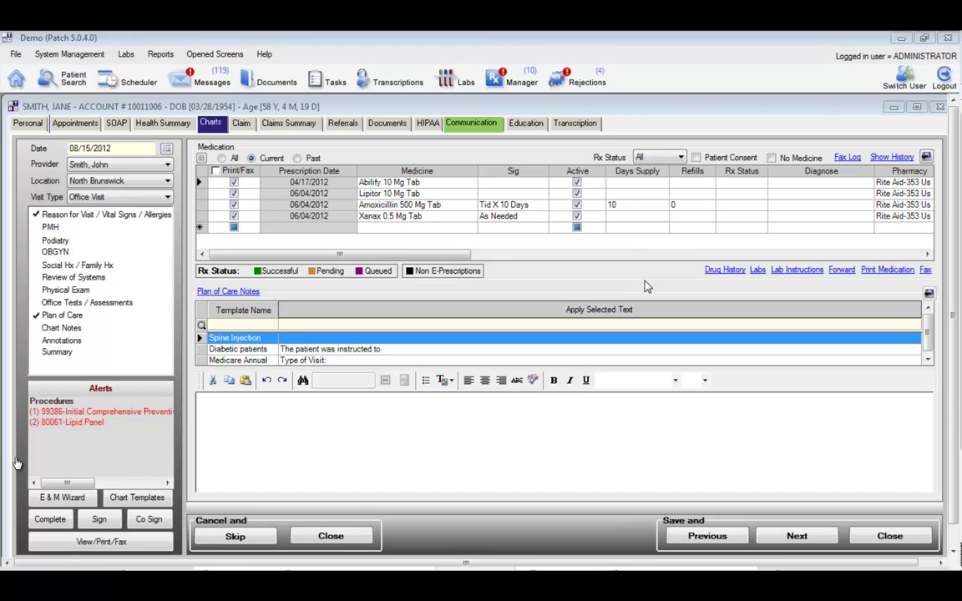
click(727, 271)
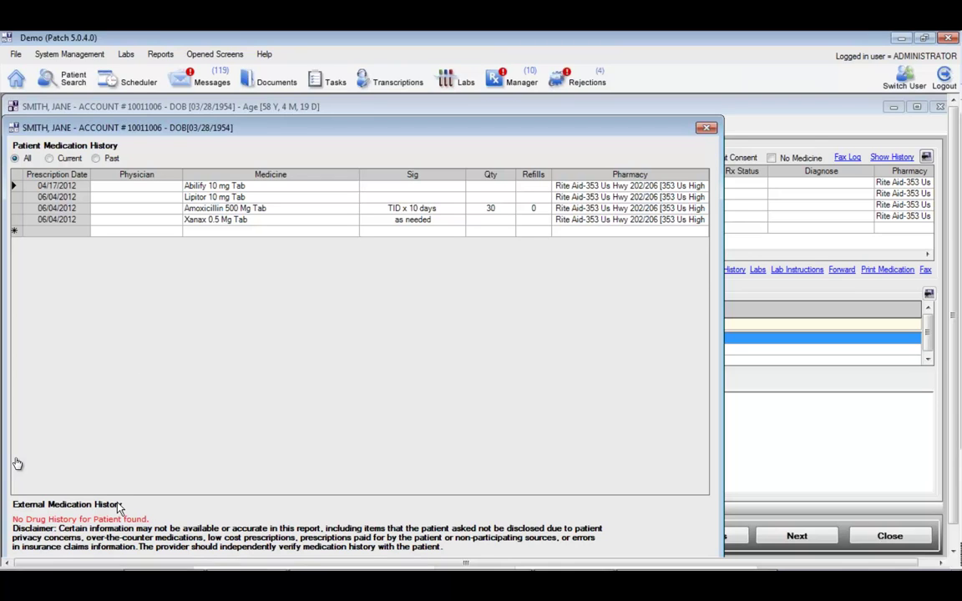
click(706, 130)
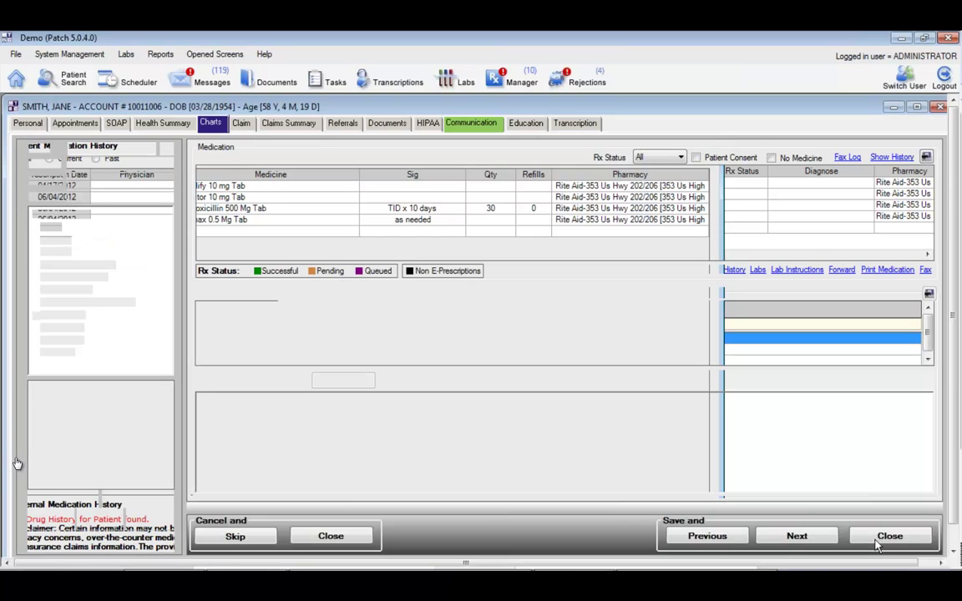
click(877, 544)
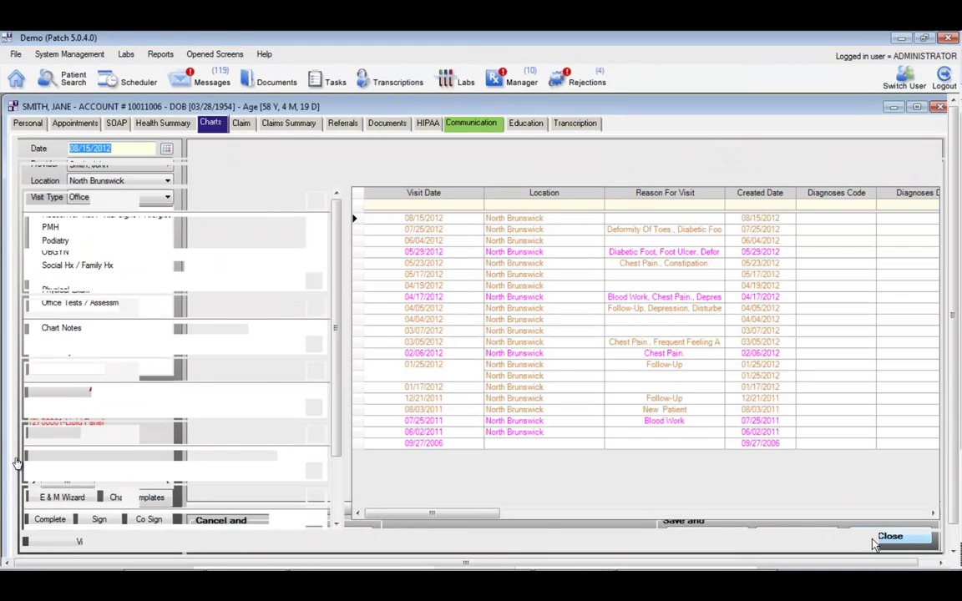
Step: Close the patient's record, refresh the Medication Reconciliation details and return to the measure list
click(940, 109)
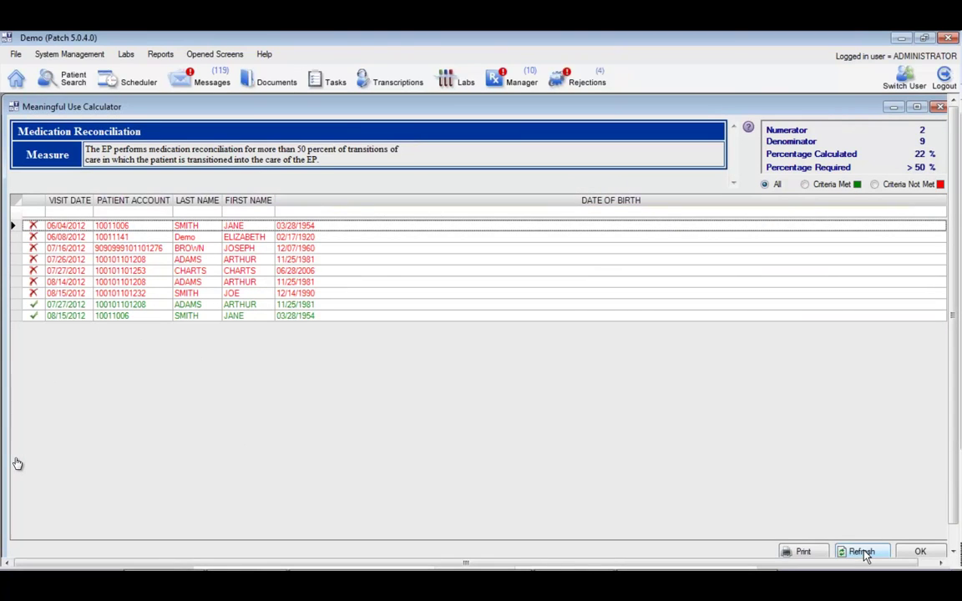
click(863, 553)
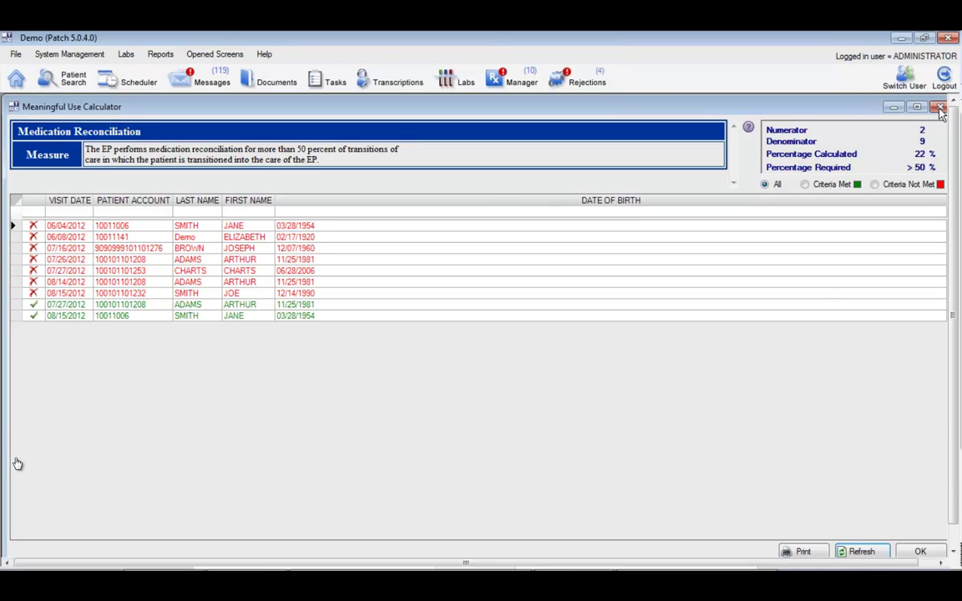
key(Escape)
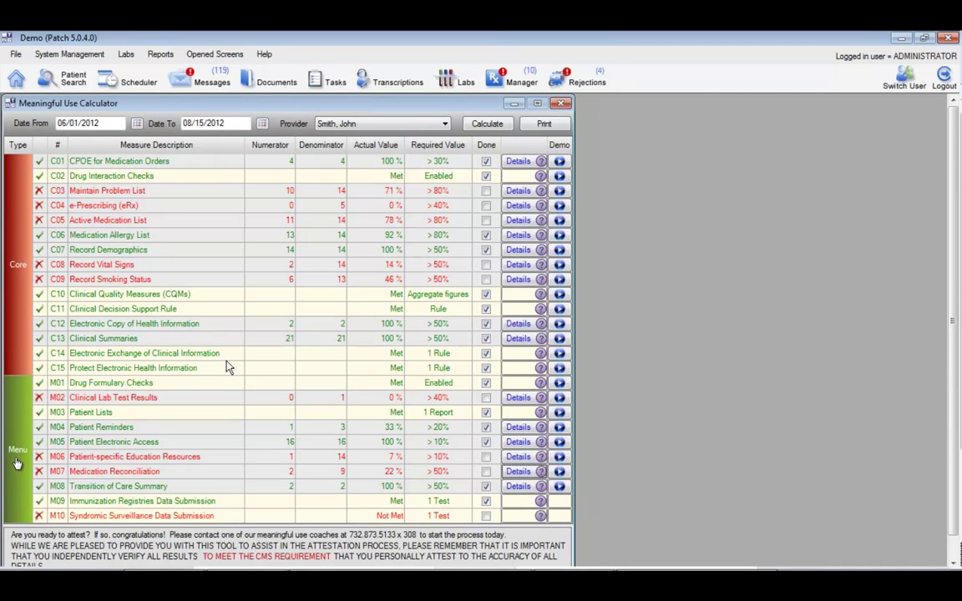
Step: Select the Transition of Care Summary (M08) measure and view its objective, measure and exclusion
click(97, 476)
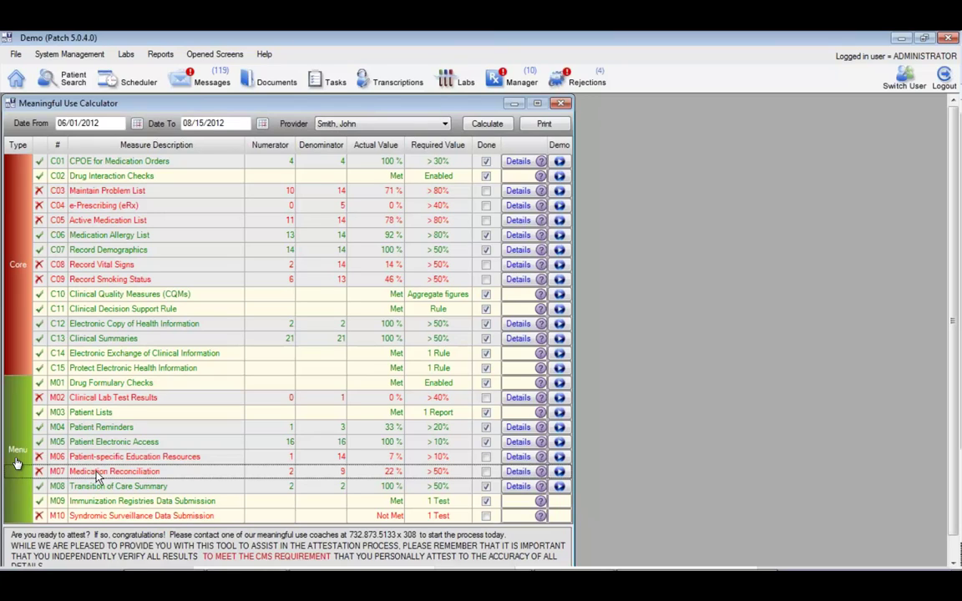
click(82, 489)
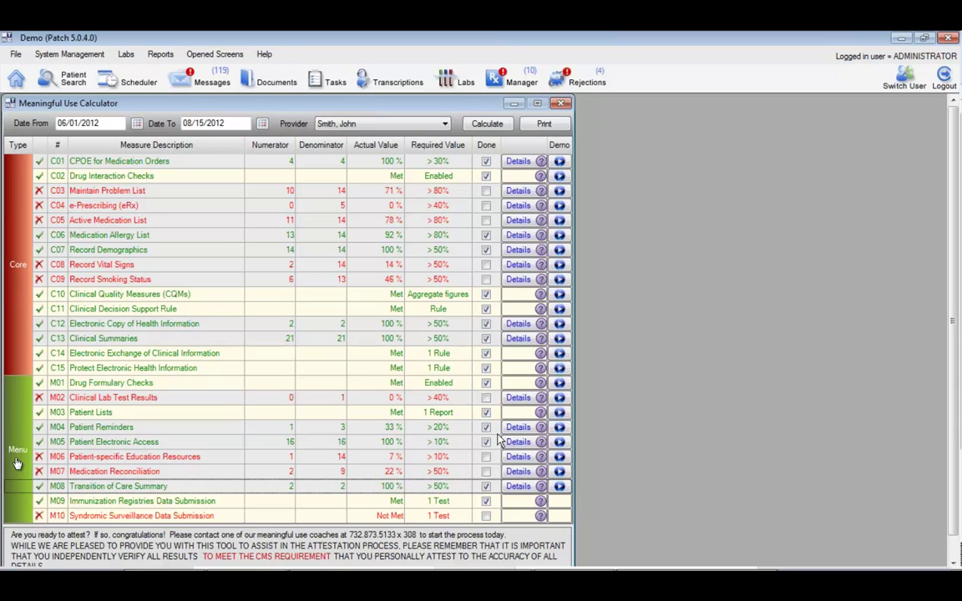
mouse_move(541, 492)
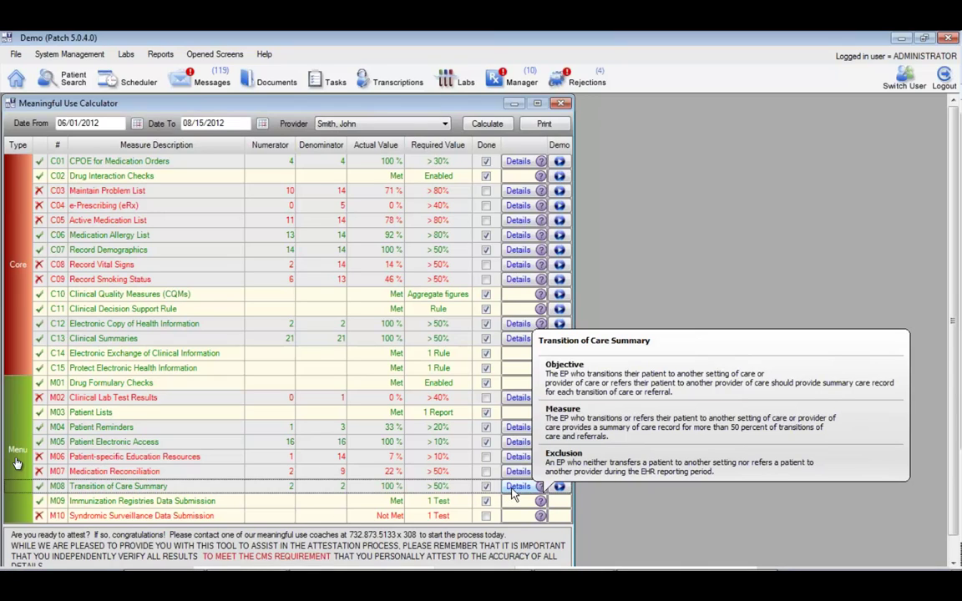
Step: Open the first patient in the patient search and start a Continuity of Care Document export
click(75, 80)
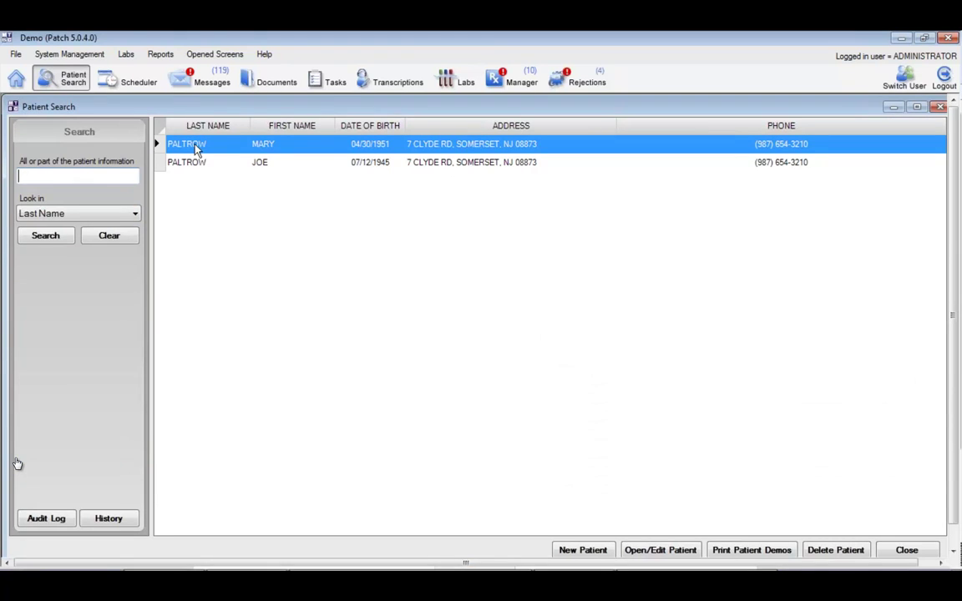
double_click(195, 146)
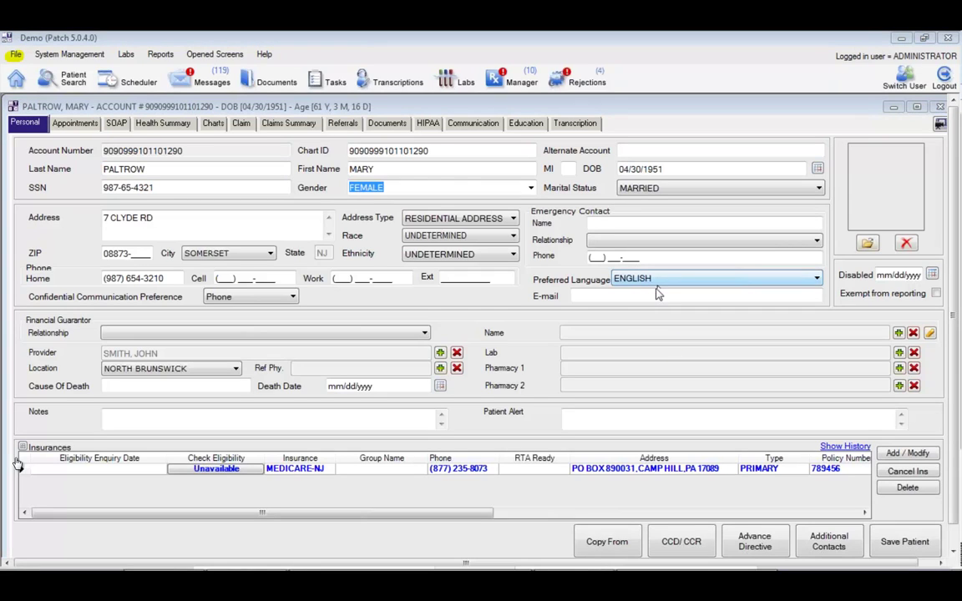
click(17, 55)
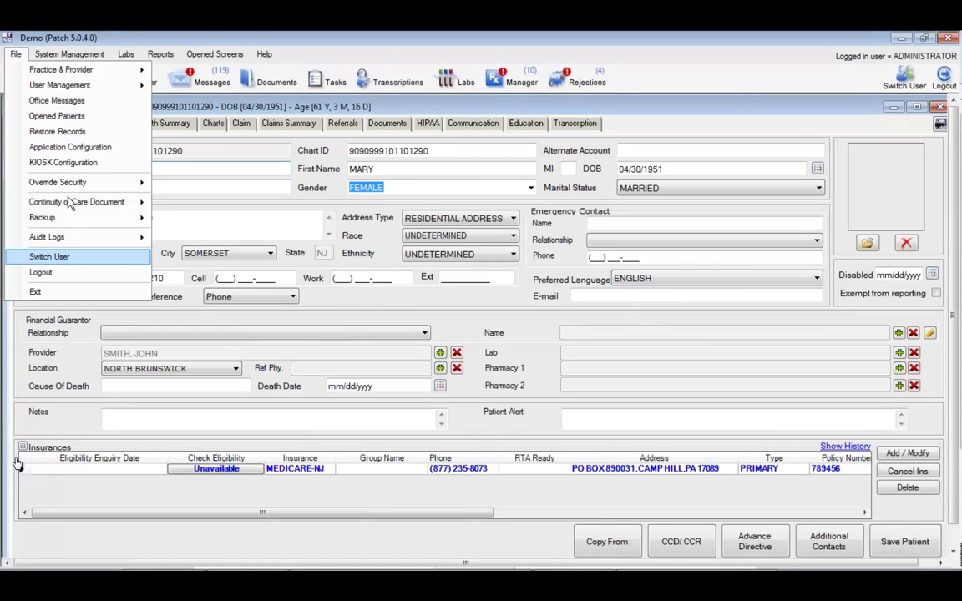
mouse_move(72, 210)
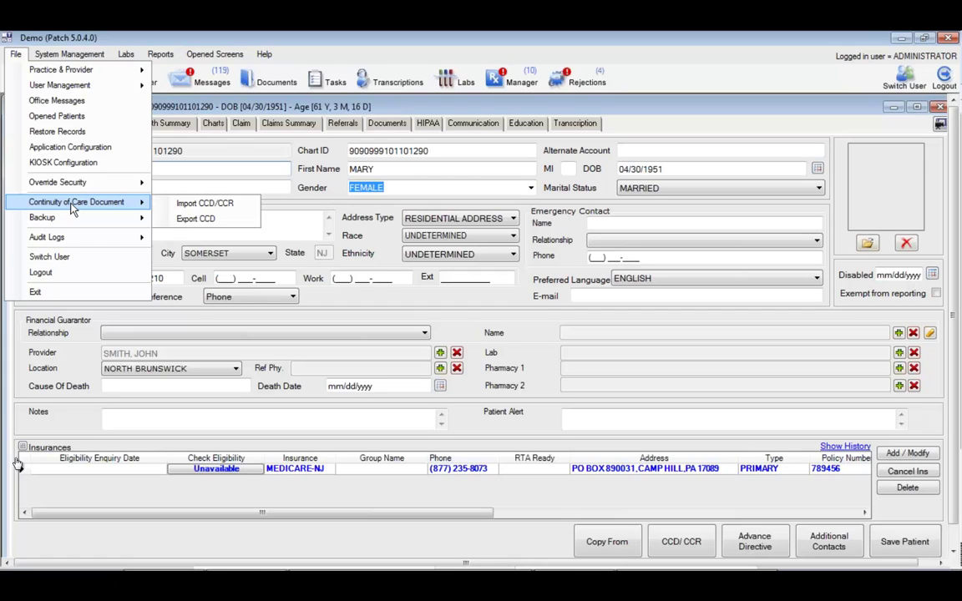
click(194, 222)
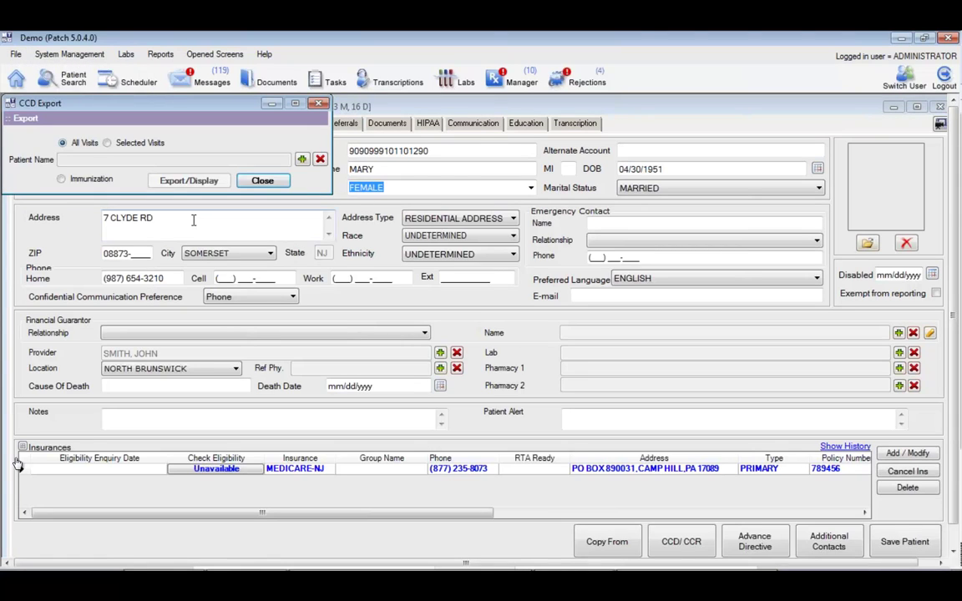
Step: Search for the same patient by last name, select her for the export and generate the all-visits CCD
click(301, 161)
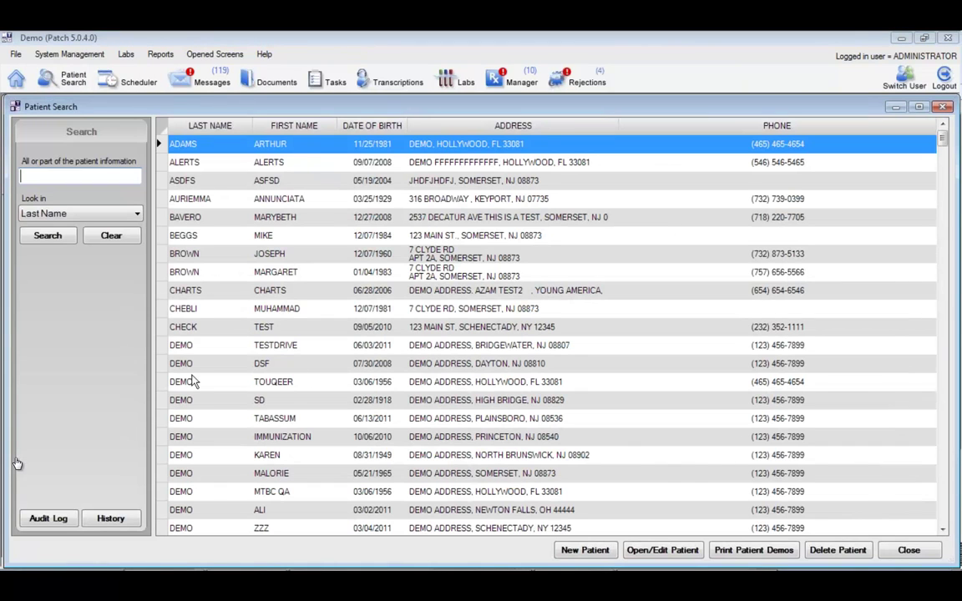
text(pal)
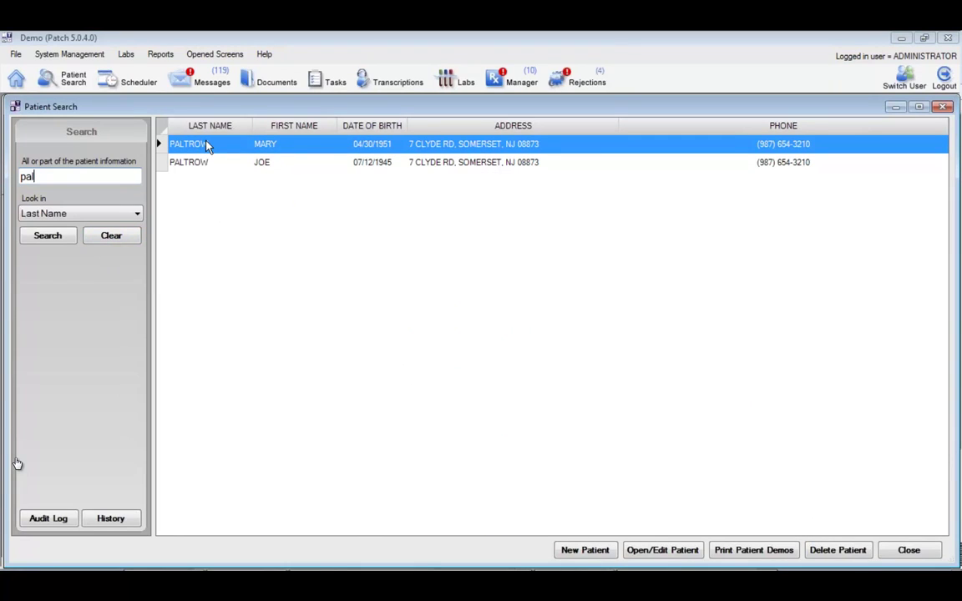
double_click(207, 146)
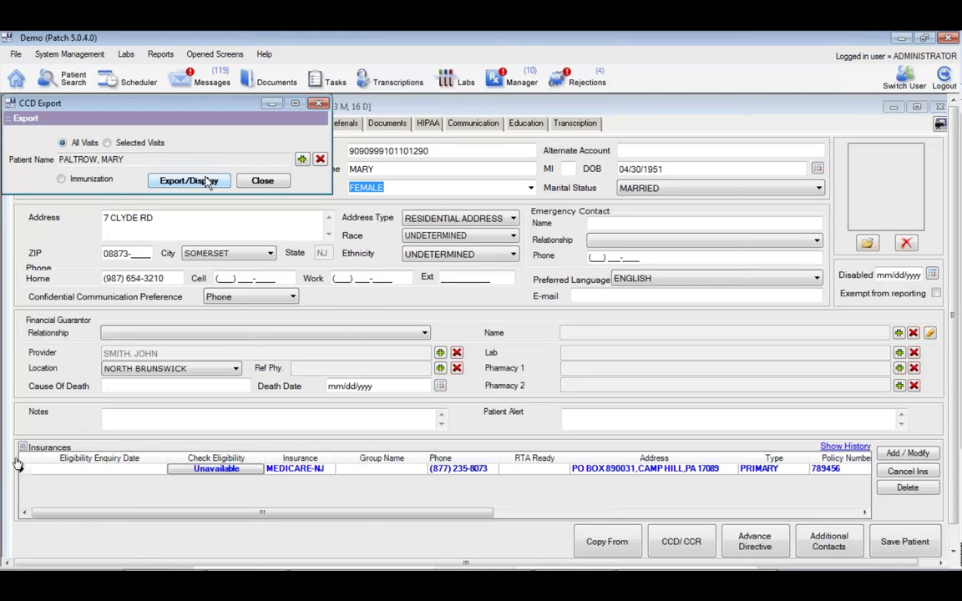
click(189, 181)
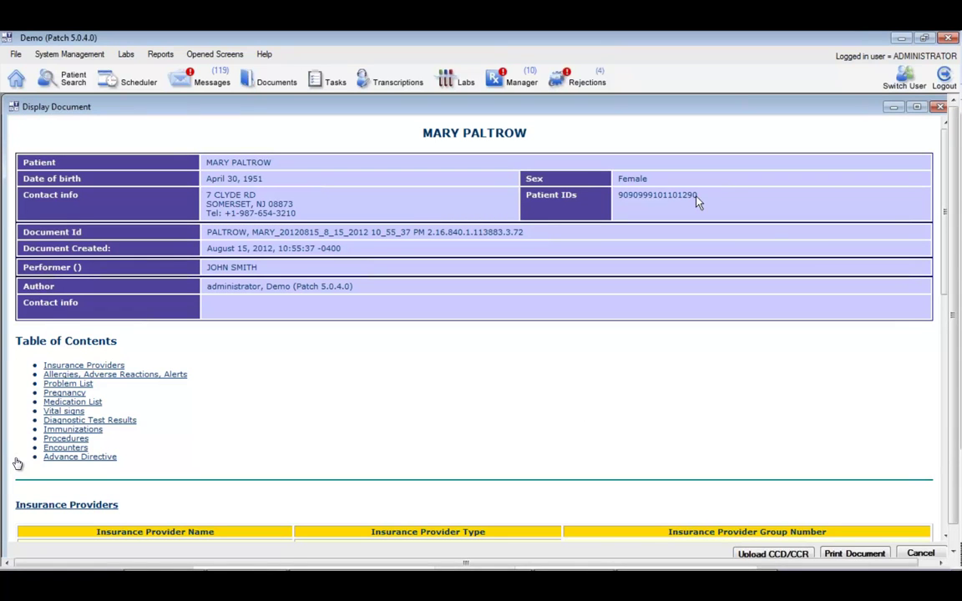
Step: Examine the exported care document through to its end, including the option for printing it
drag(945, 211, 939, 318)
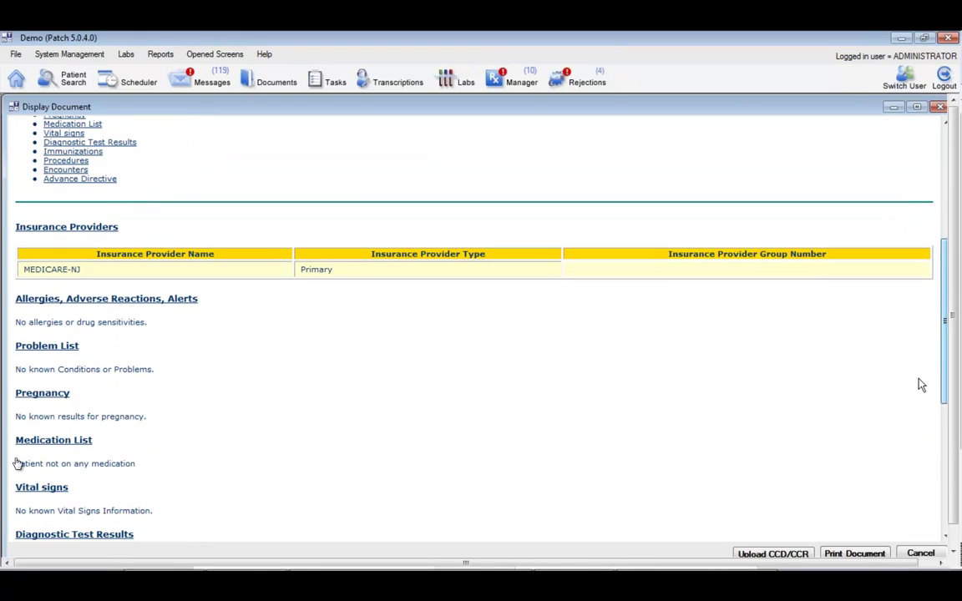
scroll(925, 409, down, 5)
scroll(926, 411, down, 1)
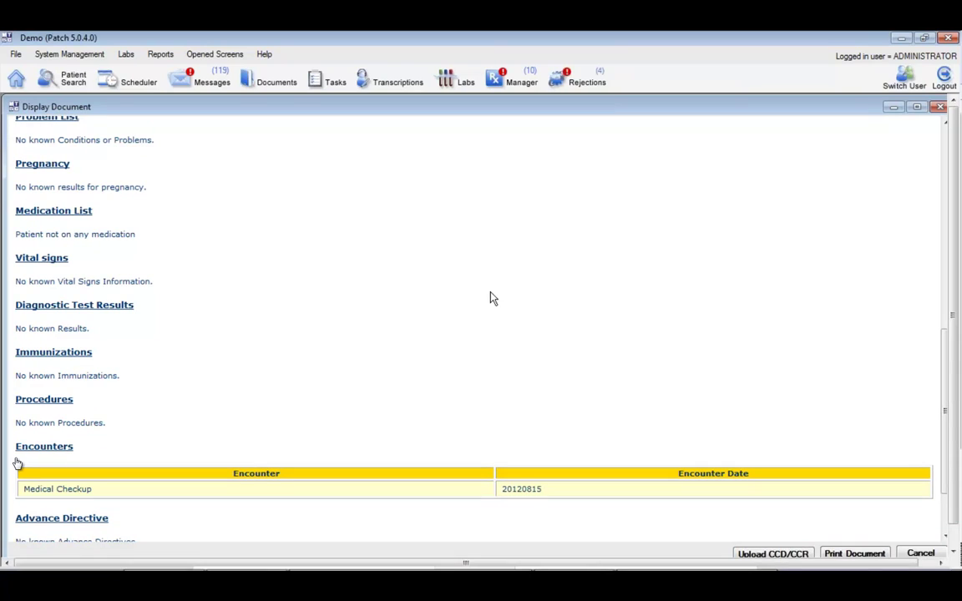
scroll(939, 477, down, 2)
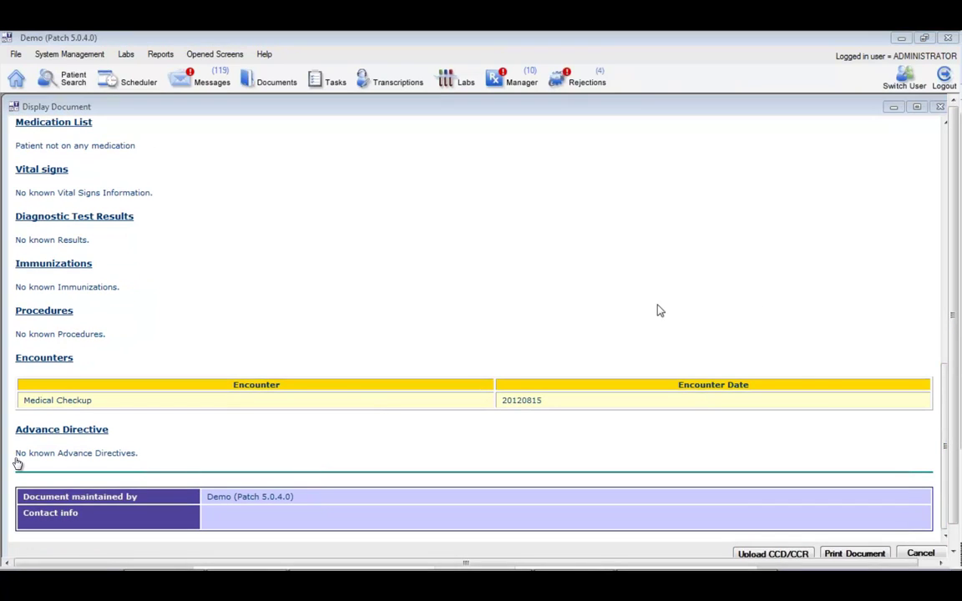
drag(879, 545, 826, 553)
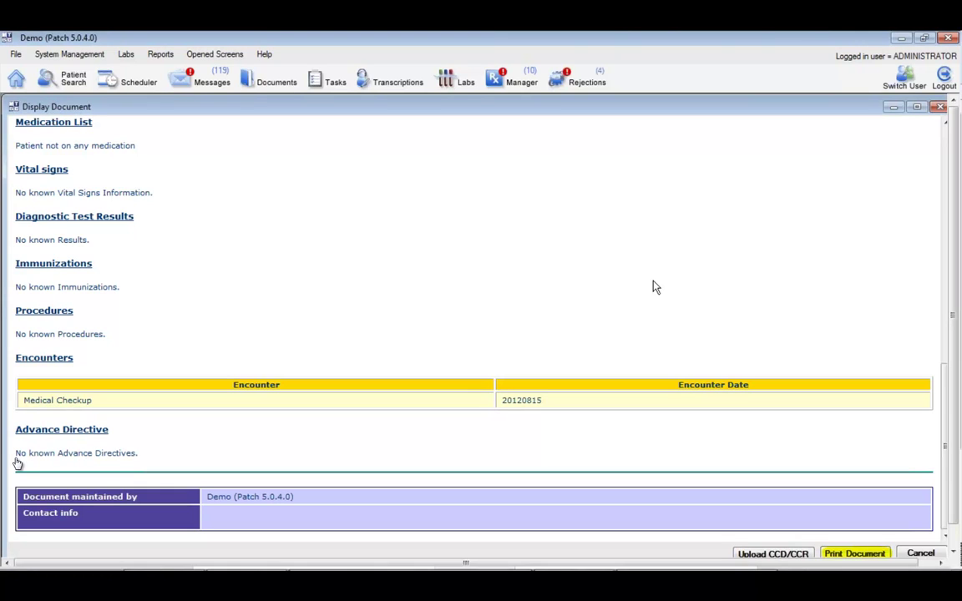
Step: Close the care document and CCD export, then view the patient's stored CCD/CCR documents and close them
click(940, 108)
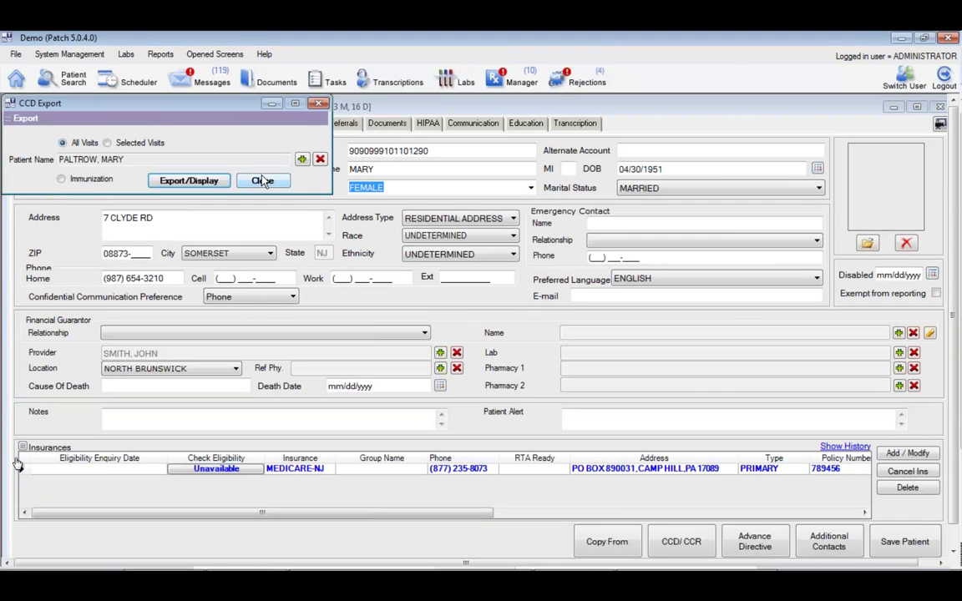
click(318, 102)
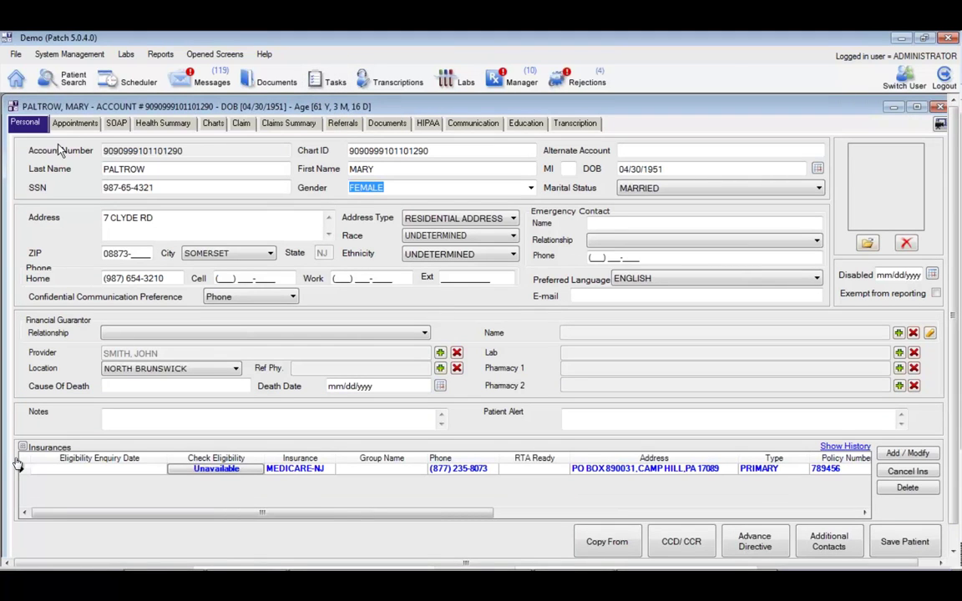
click(685, 545)
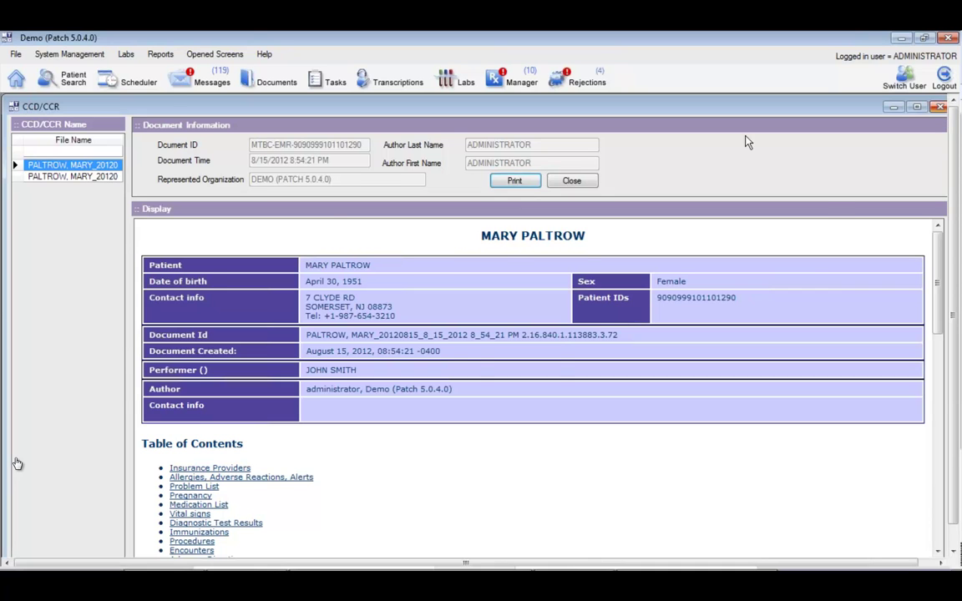
click(941, 109)
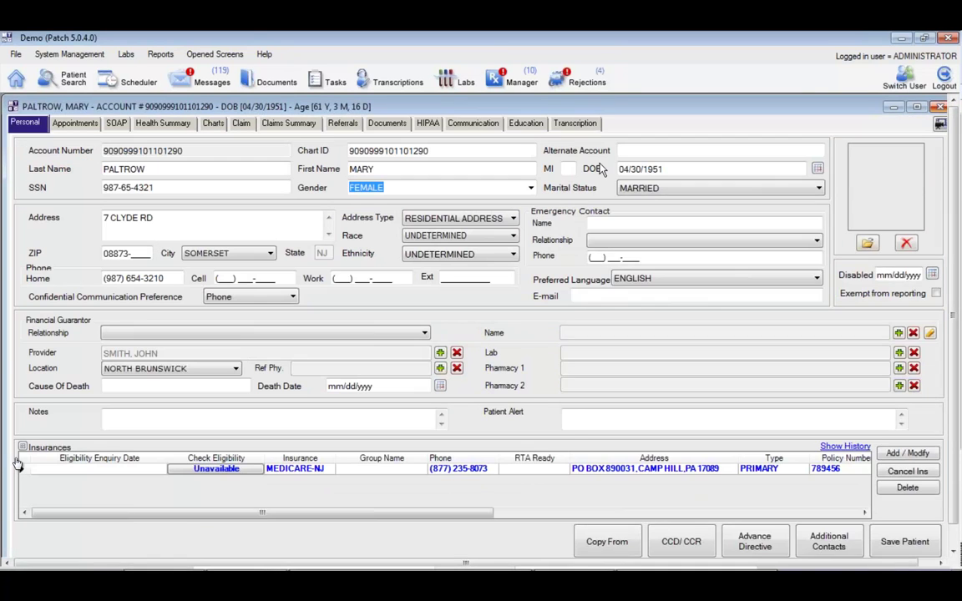